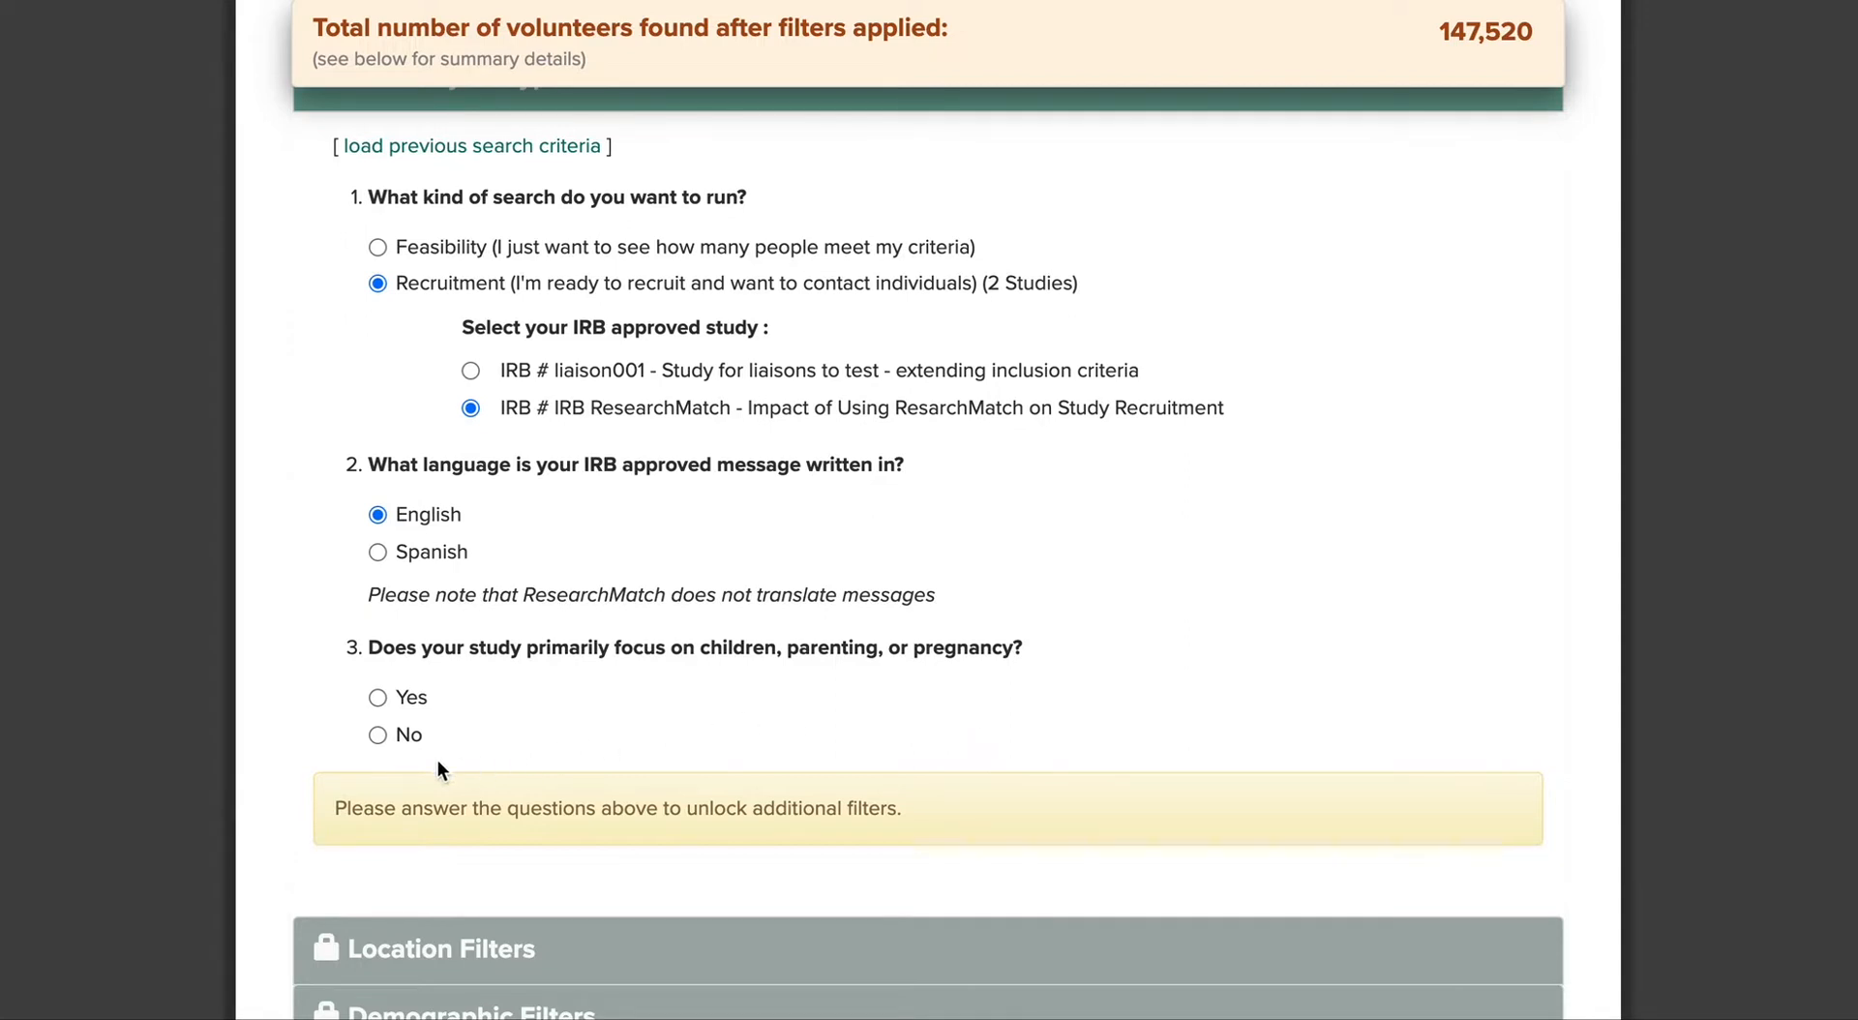
- Answer No to whether the study primarily focuses on children, parenting, or pregnancy
{"action": "left_click", "coordinate": [404, 734]}
{"action": "scroll", "coordinate": [405, 735], "scroll_direction": "down", "scroll_amount": 2}
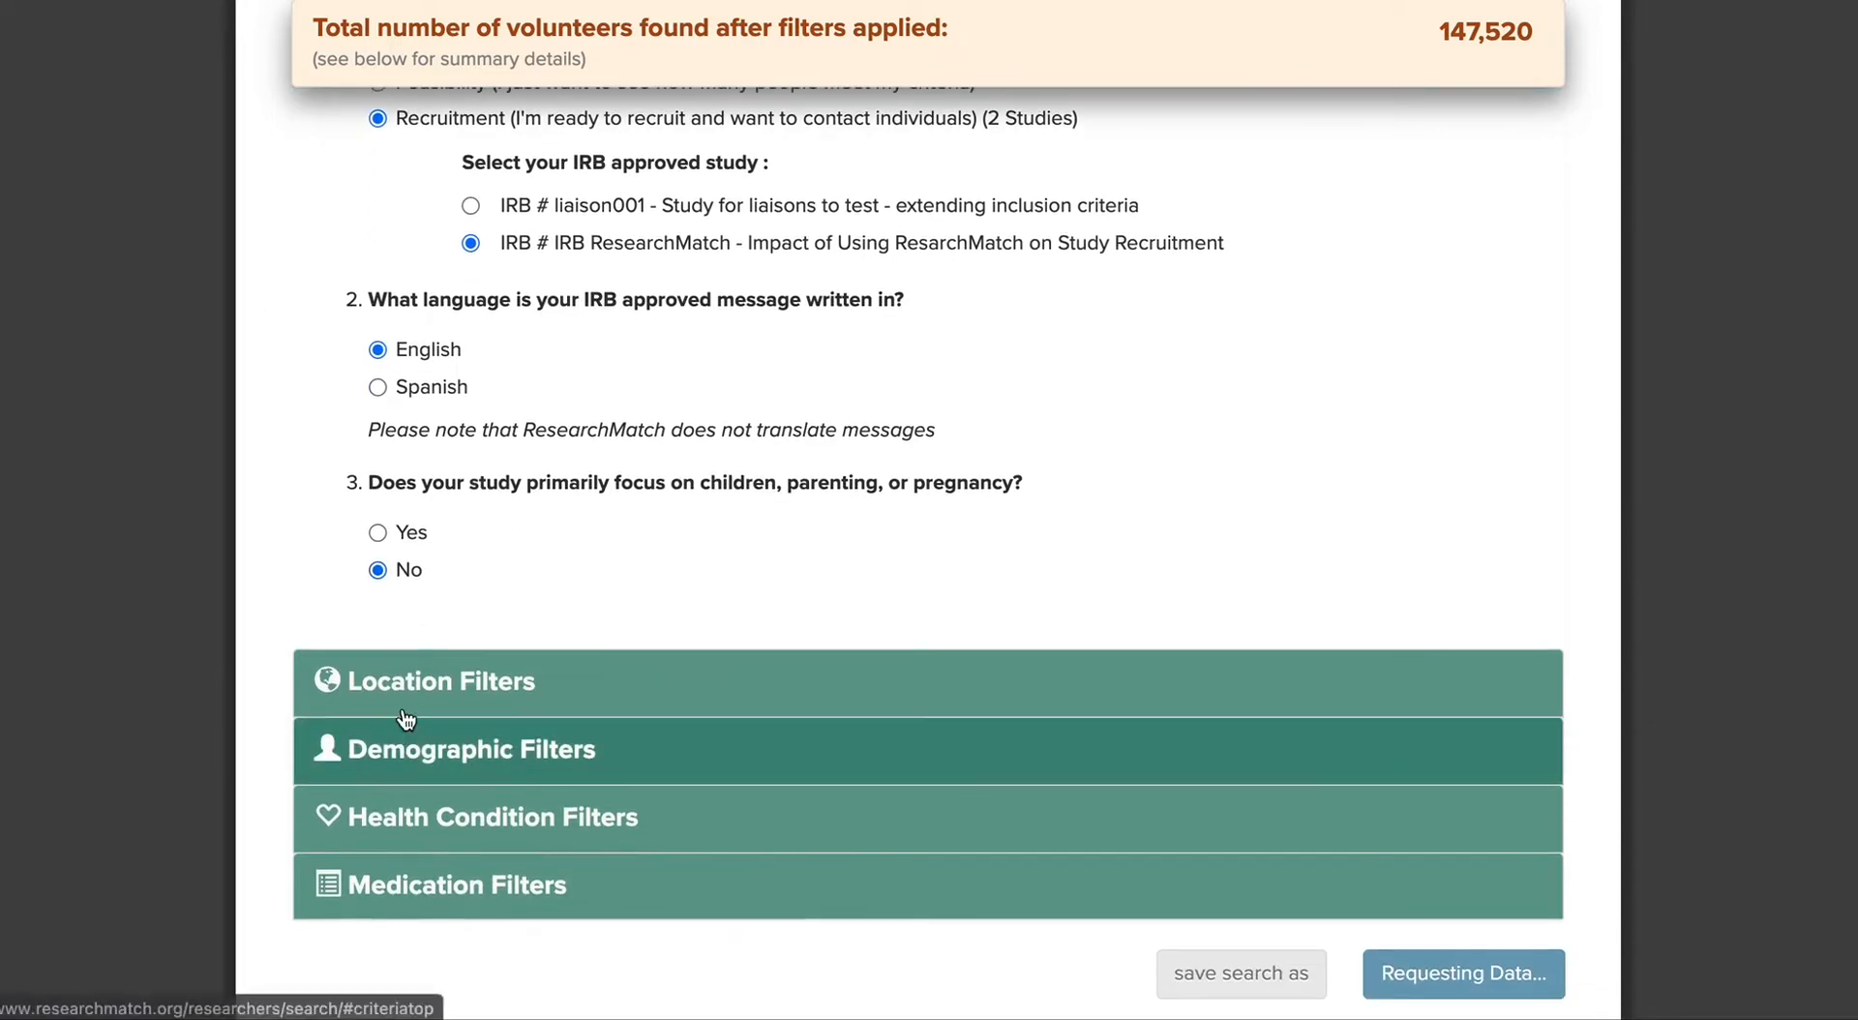
- Open the location filters, try adding the filter by distance to my location, and remove it again
{"action": "left_click", "coordinate": [404, 677]}
{"action": "scroll", "coordinate": [565, 560], "scroll_direction": "up", "scroll_amount": 2}
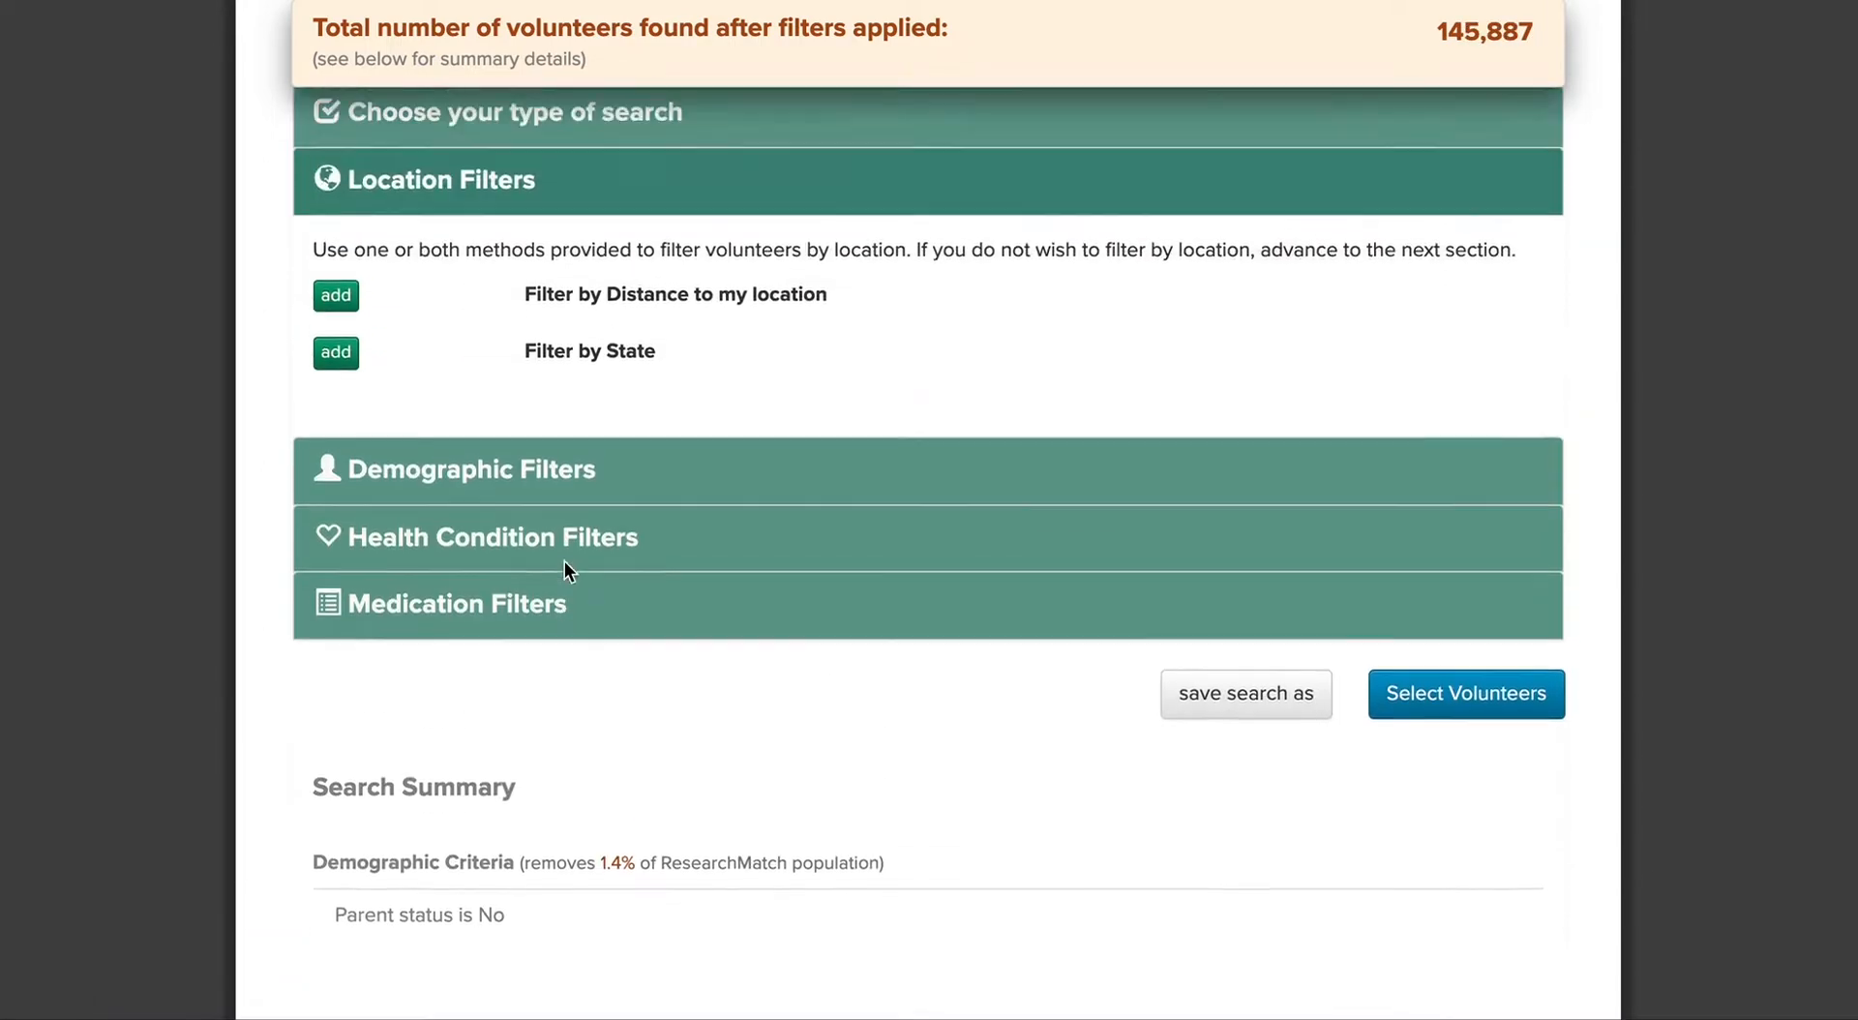
{"action": "scroll", "coordinate": [565, 560], "scroll_direction": "up", "scroll_amount": 3}
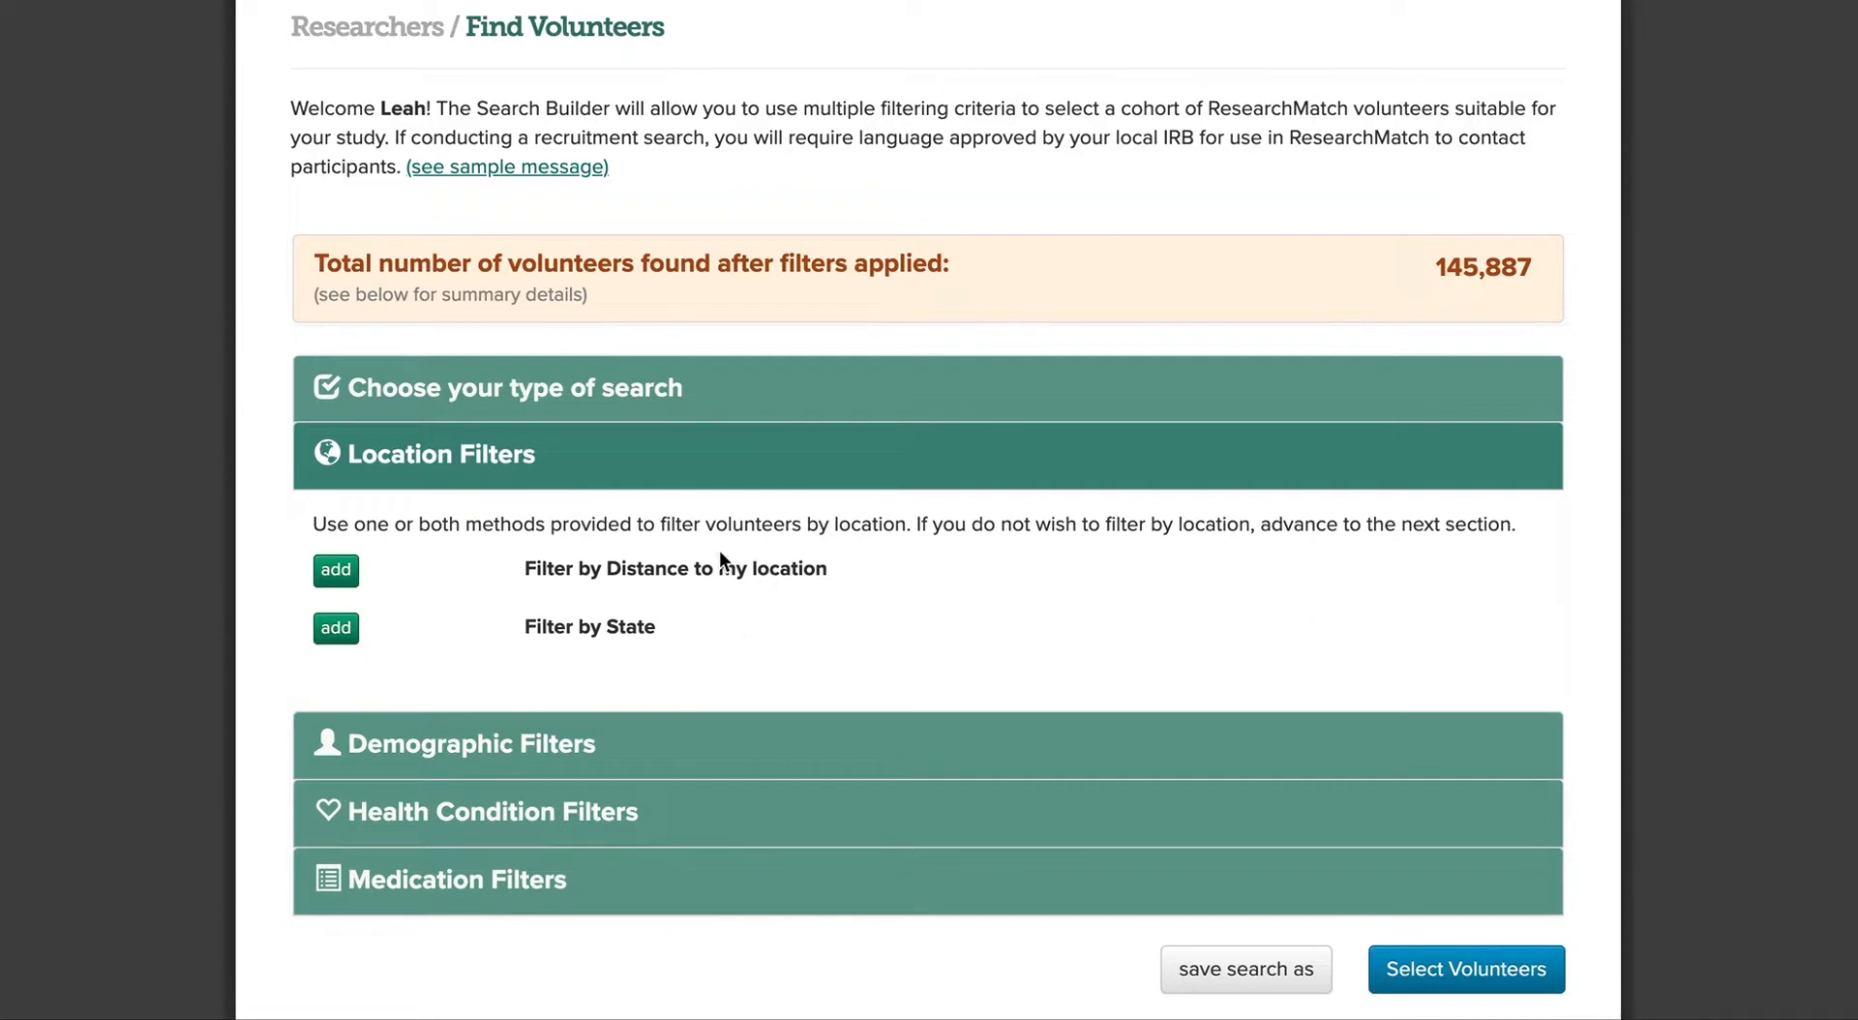
{"action": "left_click", "coordinate": [329, 571]}
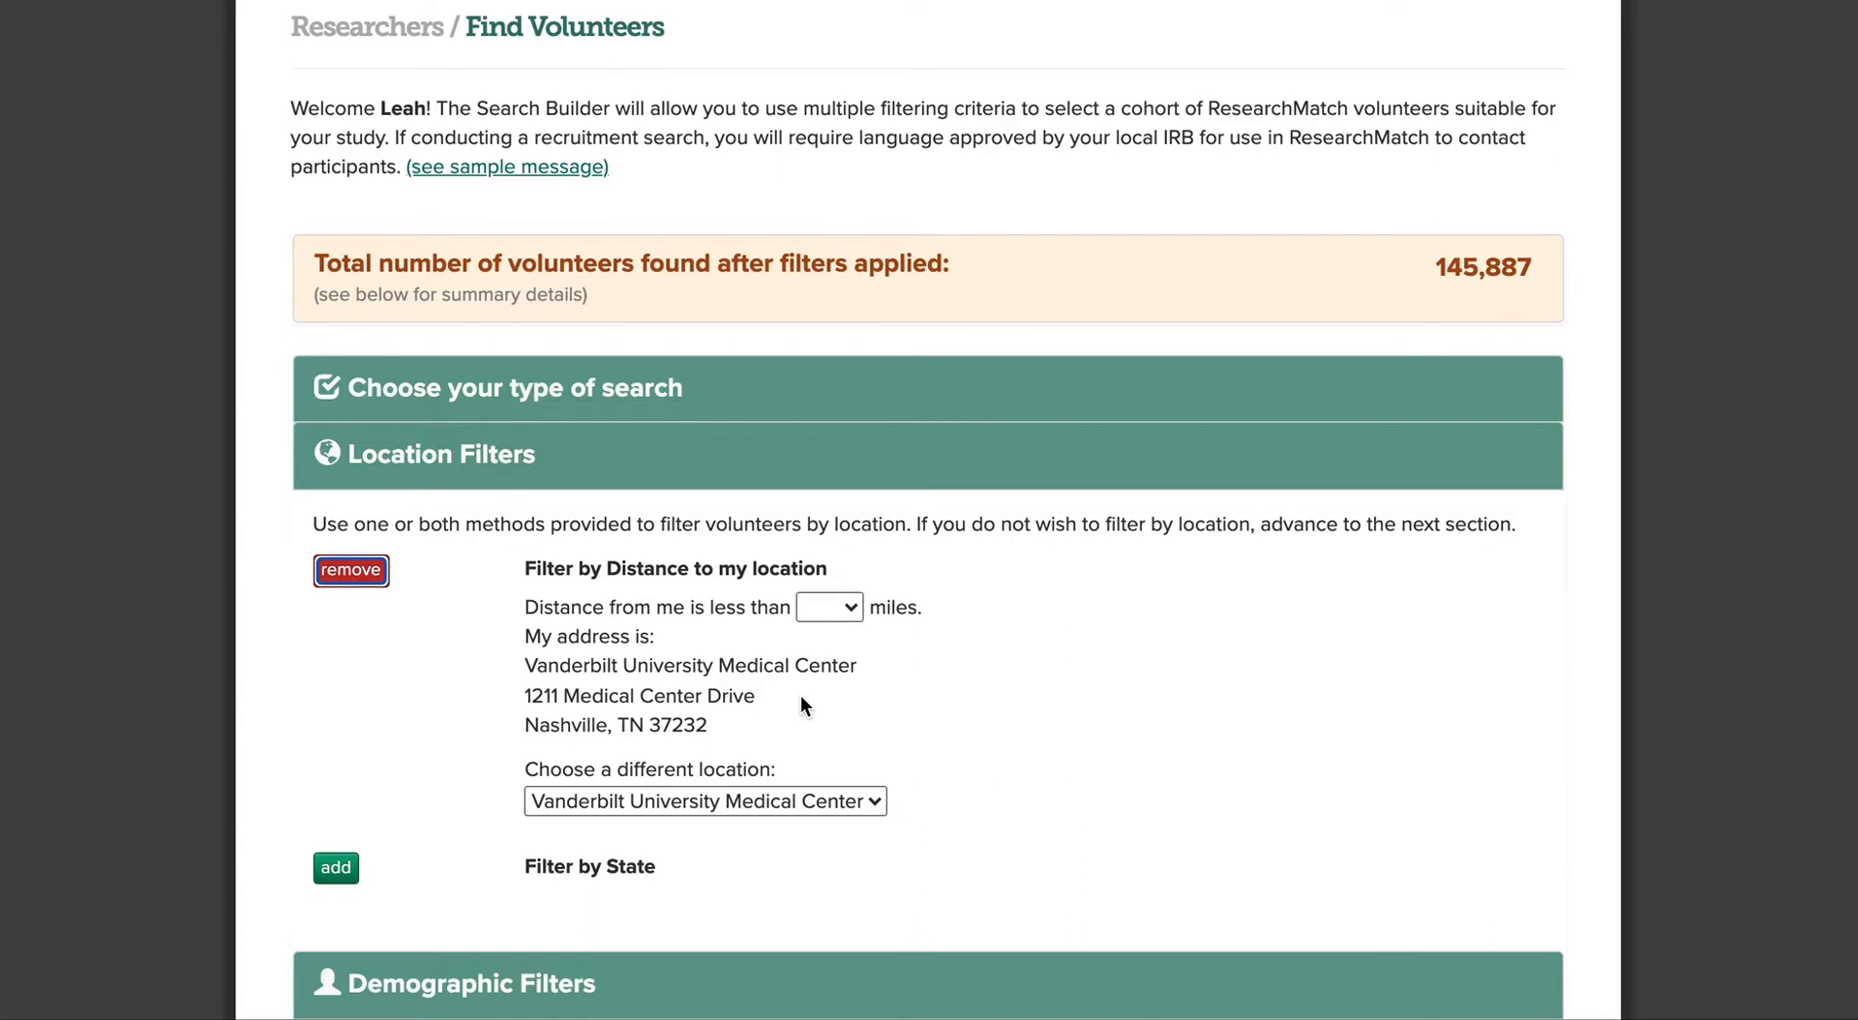
{"action": "left_click", "coordinate": [324, 573]}
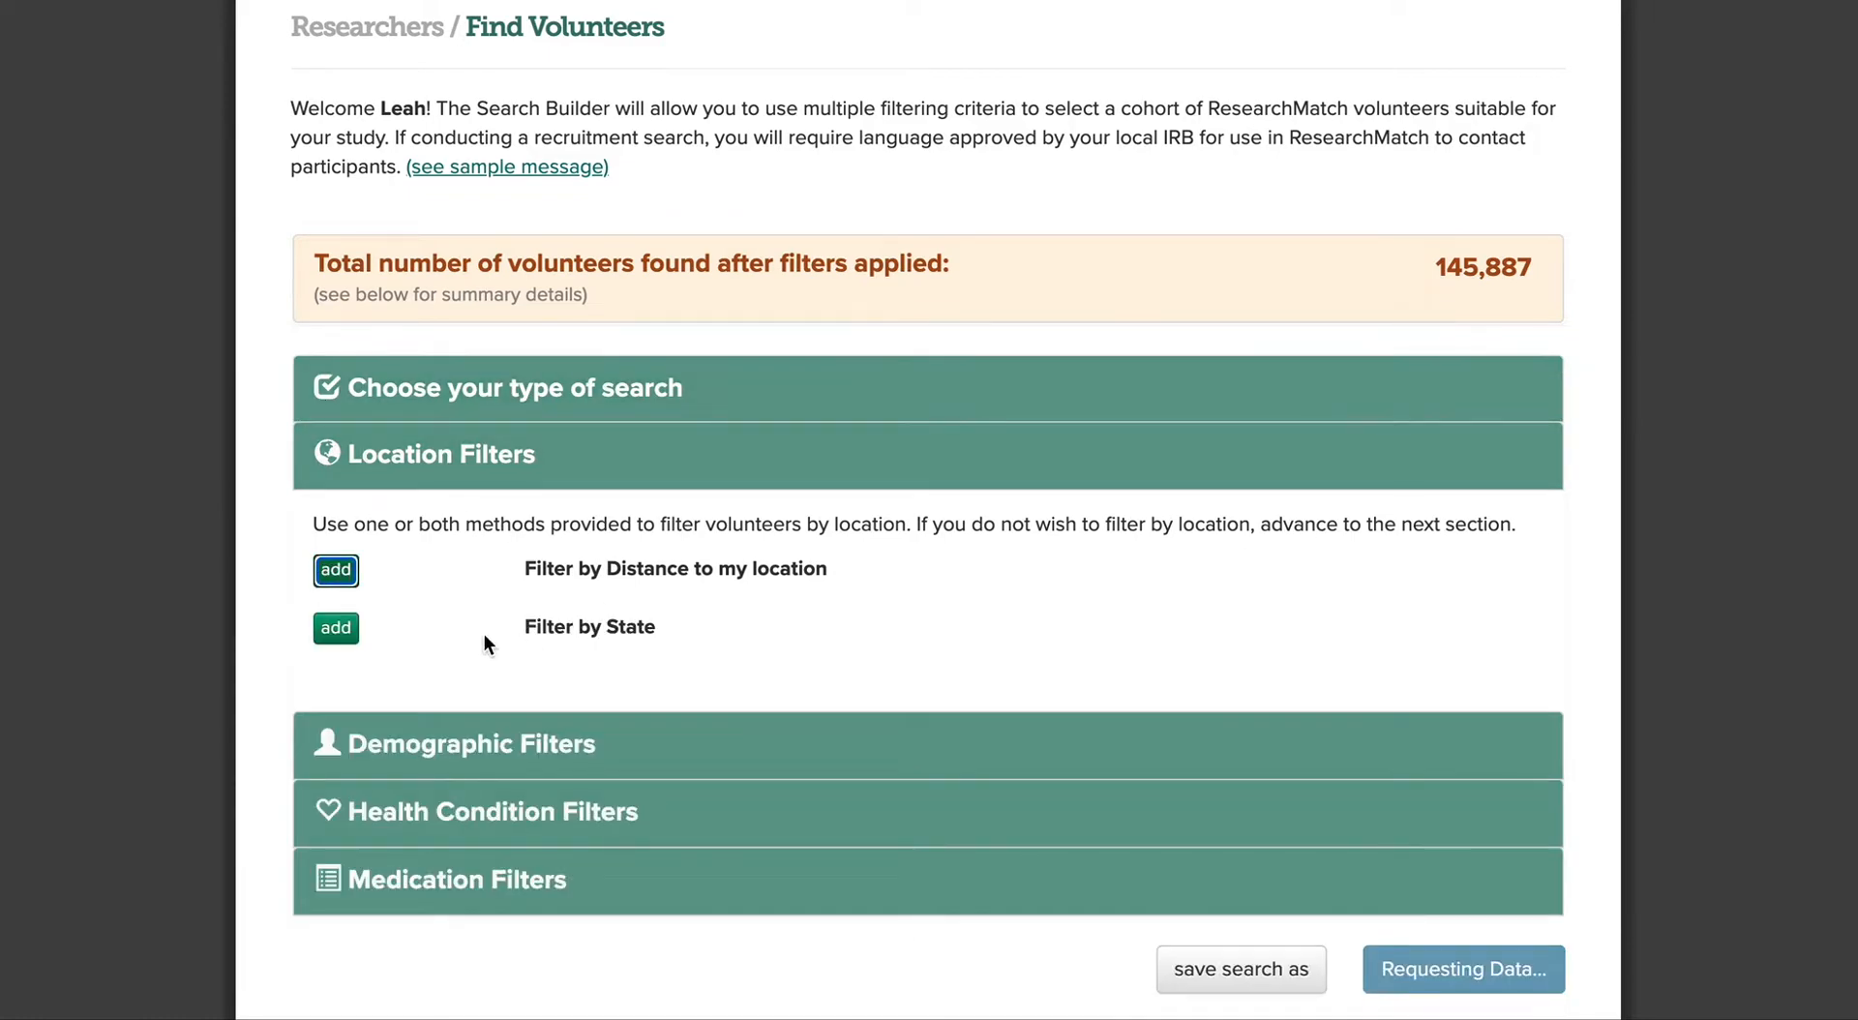
- Add an age criterion to the demographic filters, limiting volunteers to ages between 18 and 100
{"action": "left_click", "coordinate": [484, 720]}
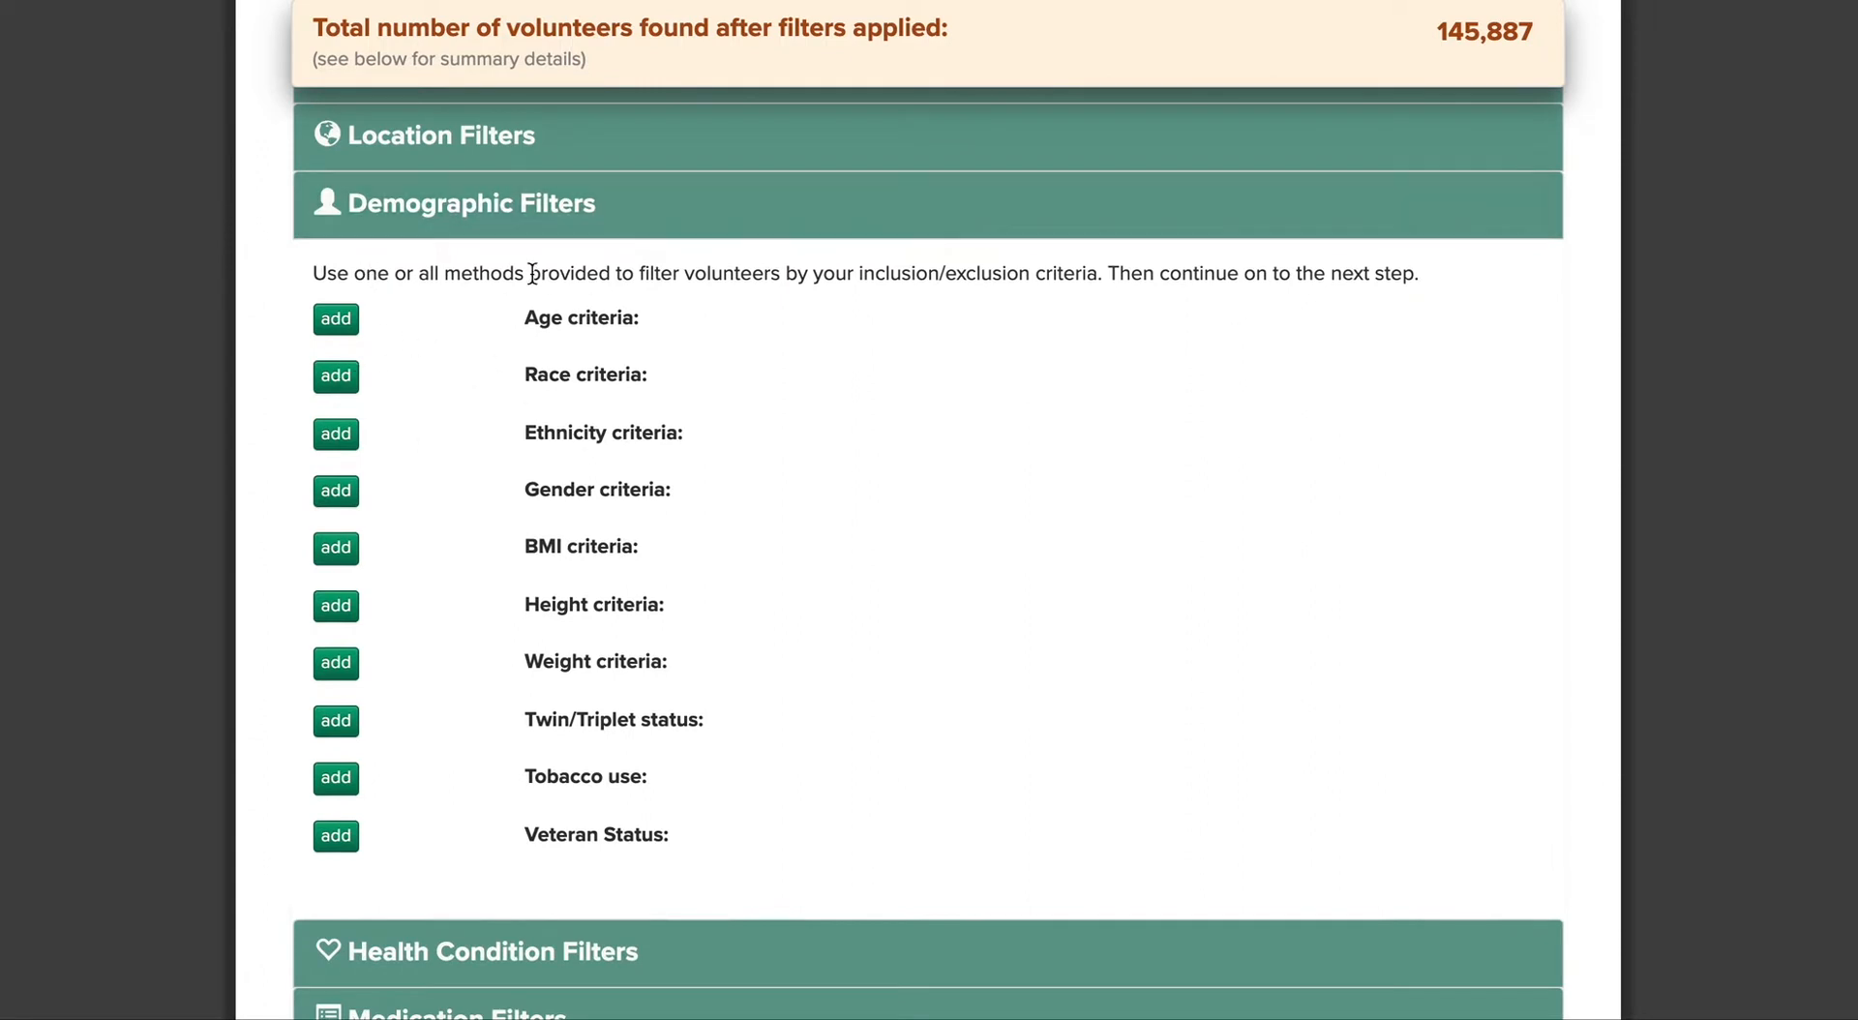
{"action": "left_click", "coordinate": [336, 321]}
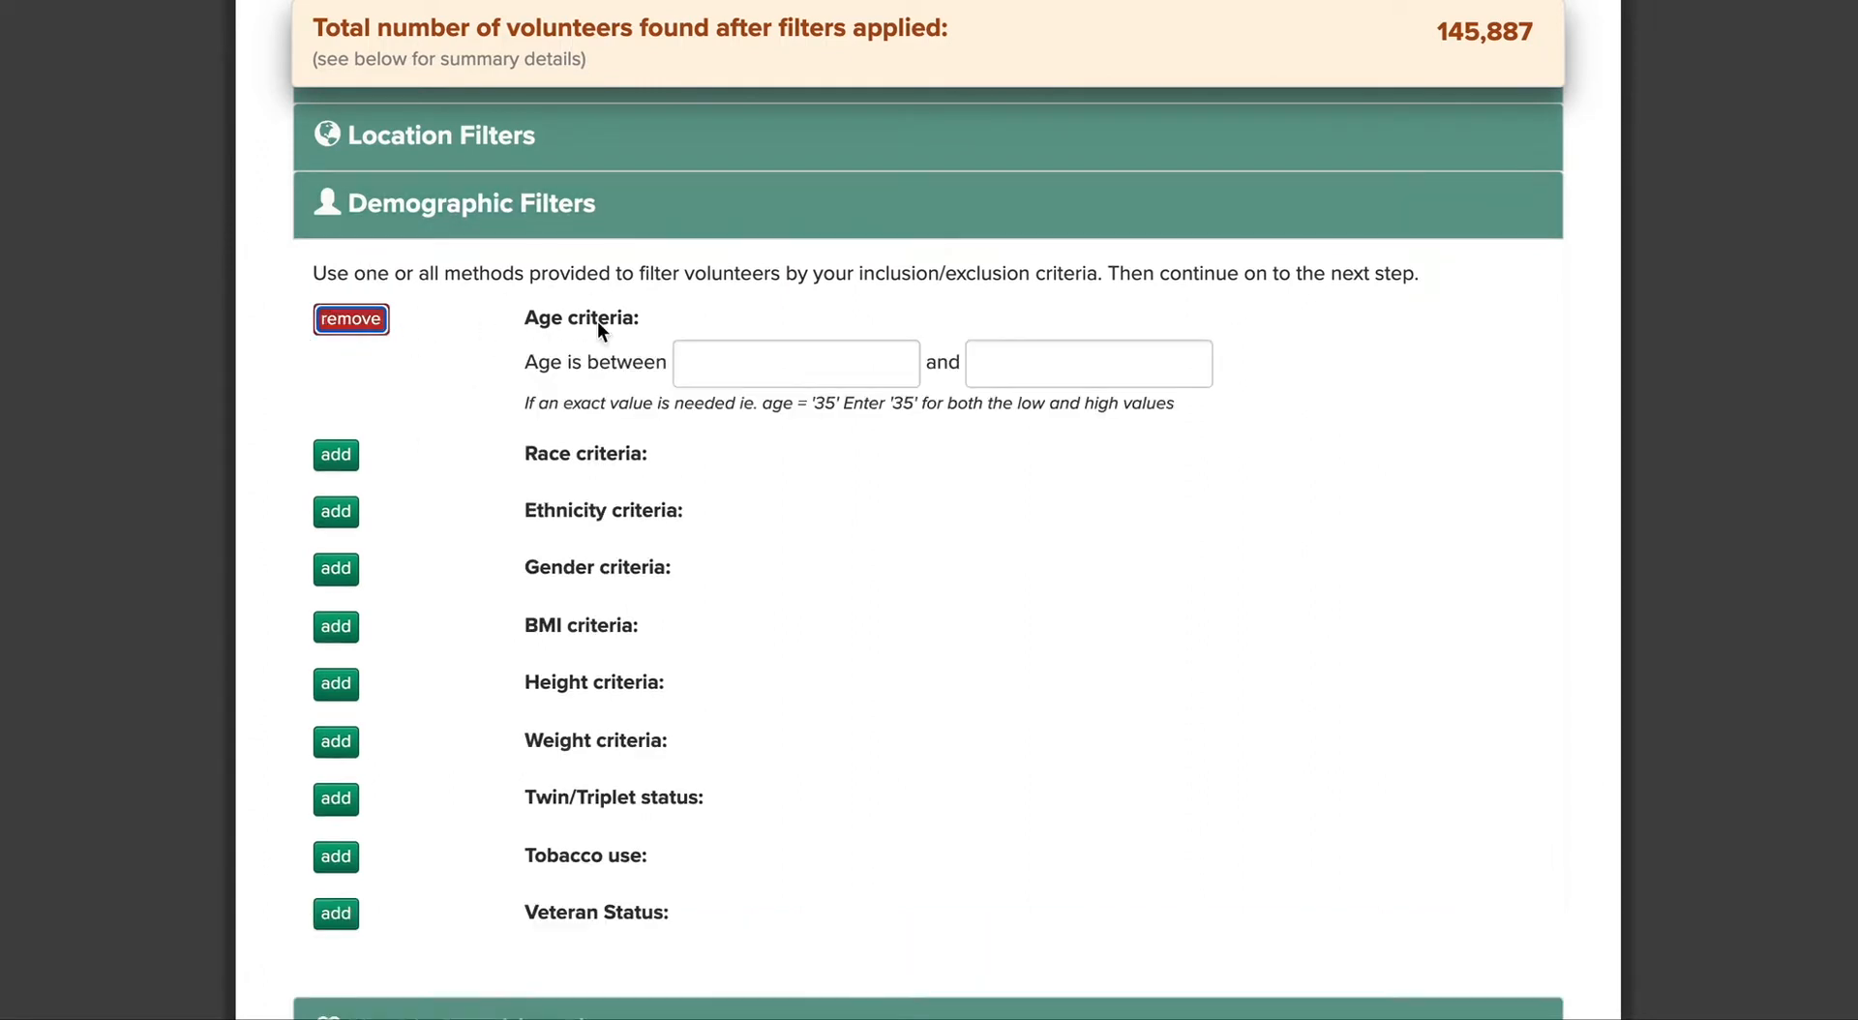
{"action": "left_click", "coordinate": [788, 377]}
{"action": "type", "text": "18"}
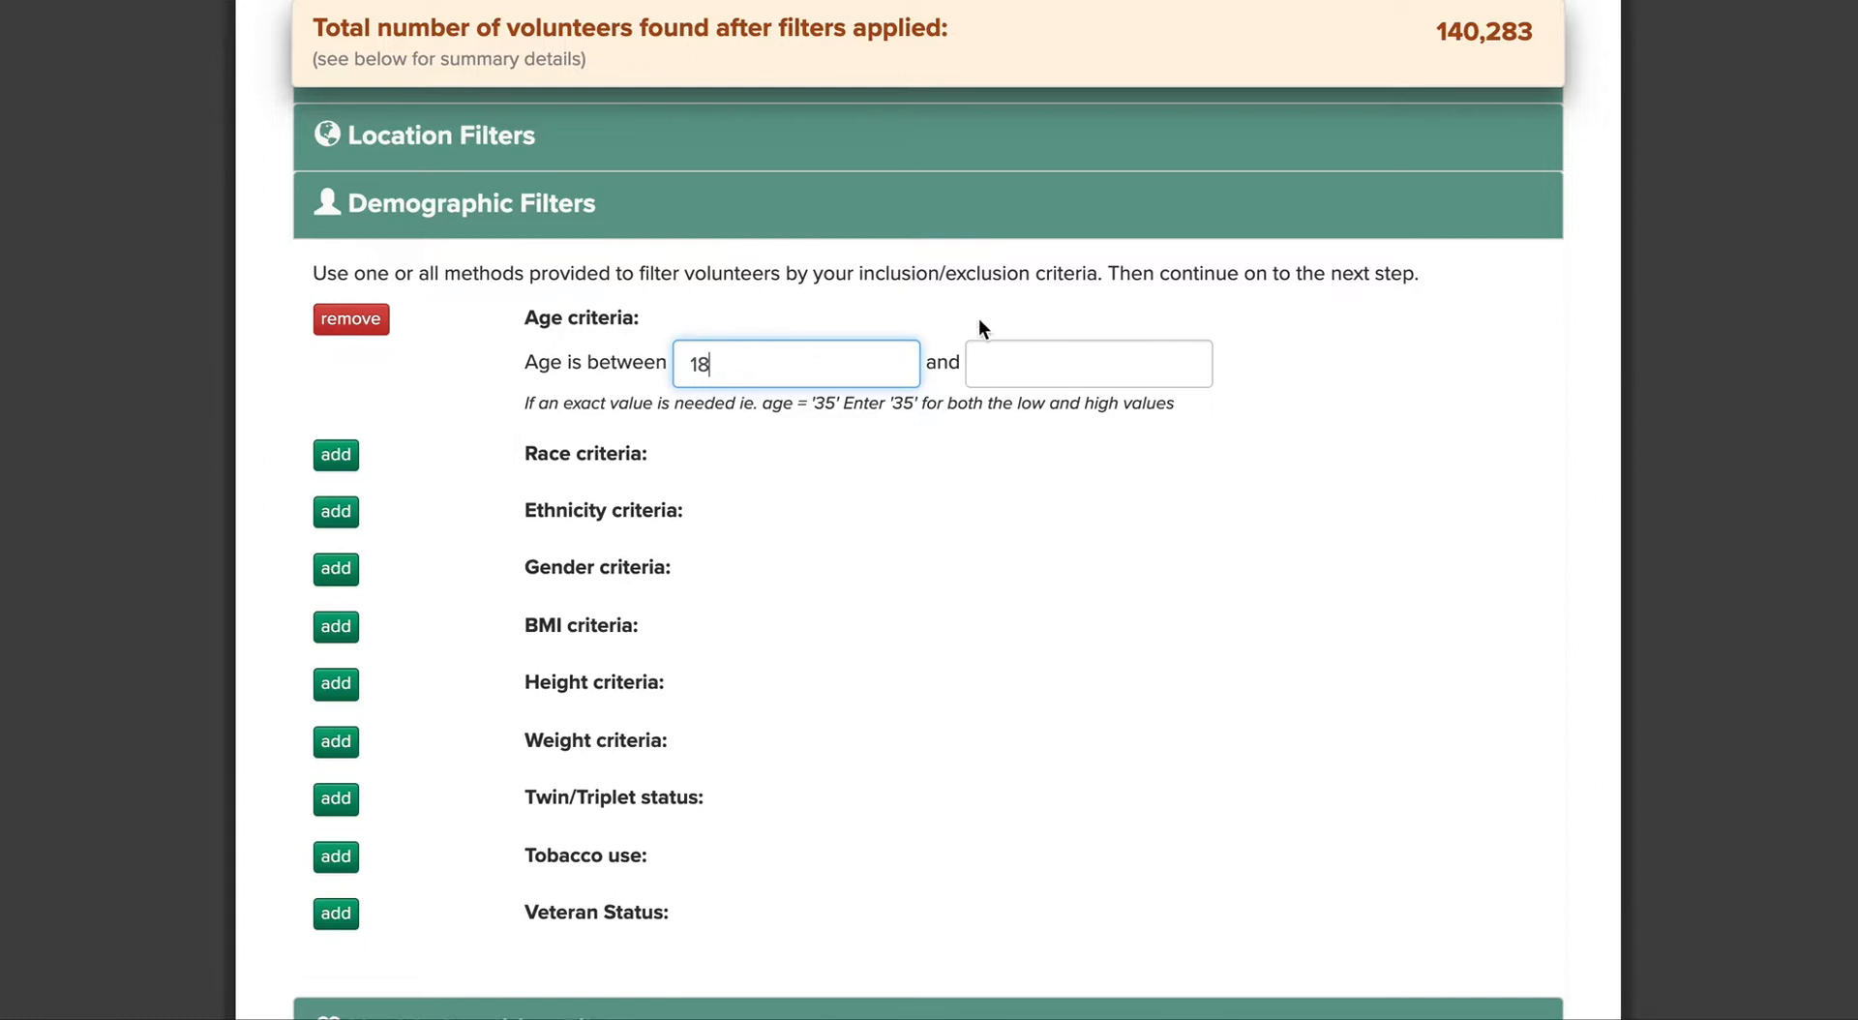
{"action": "left_click", "coordinate": [1019, 354]}
{"action": "type", "text": "100"}
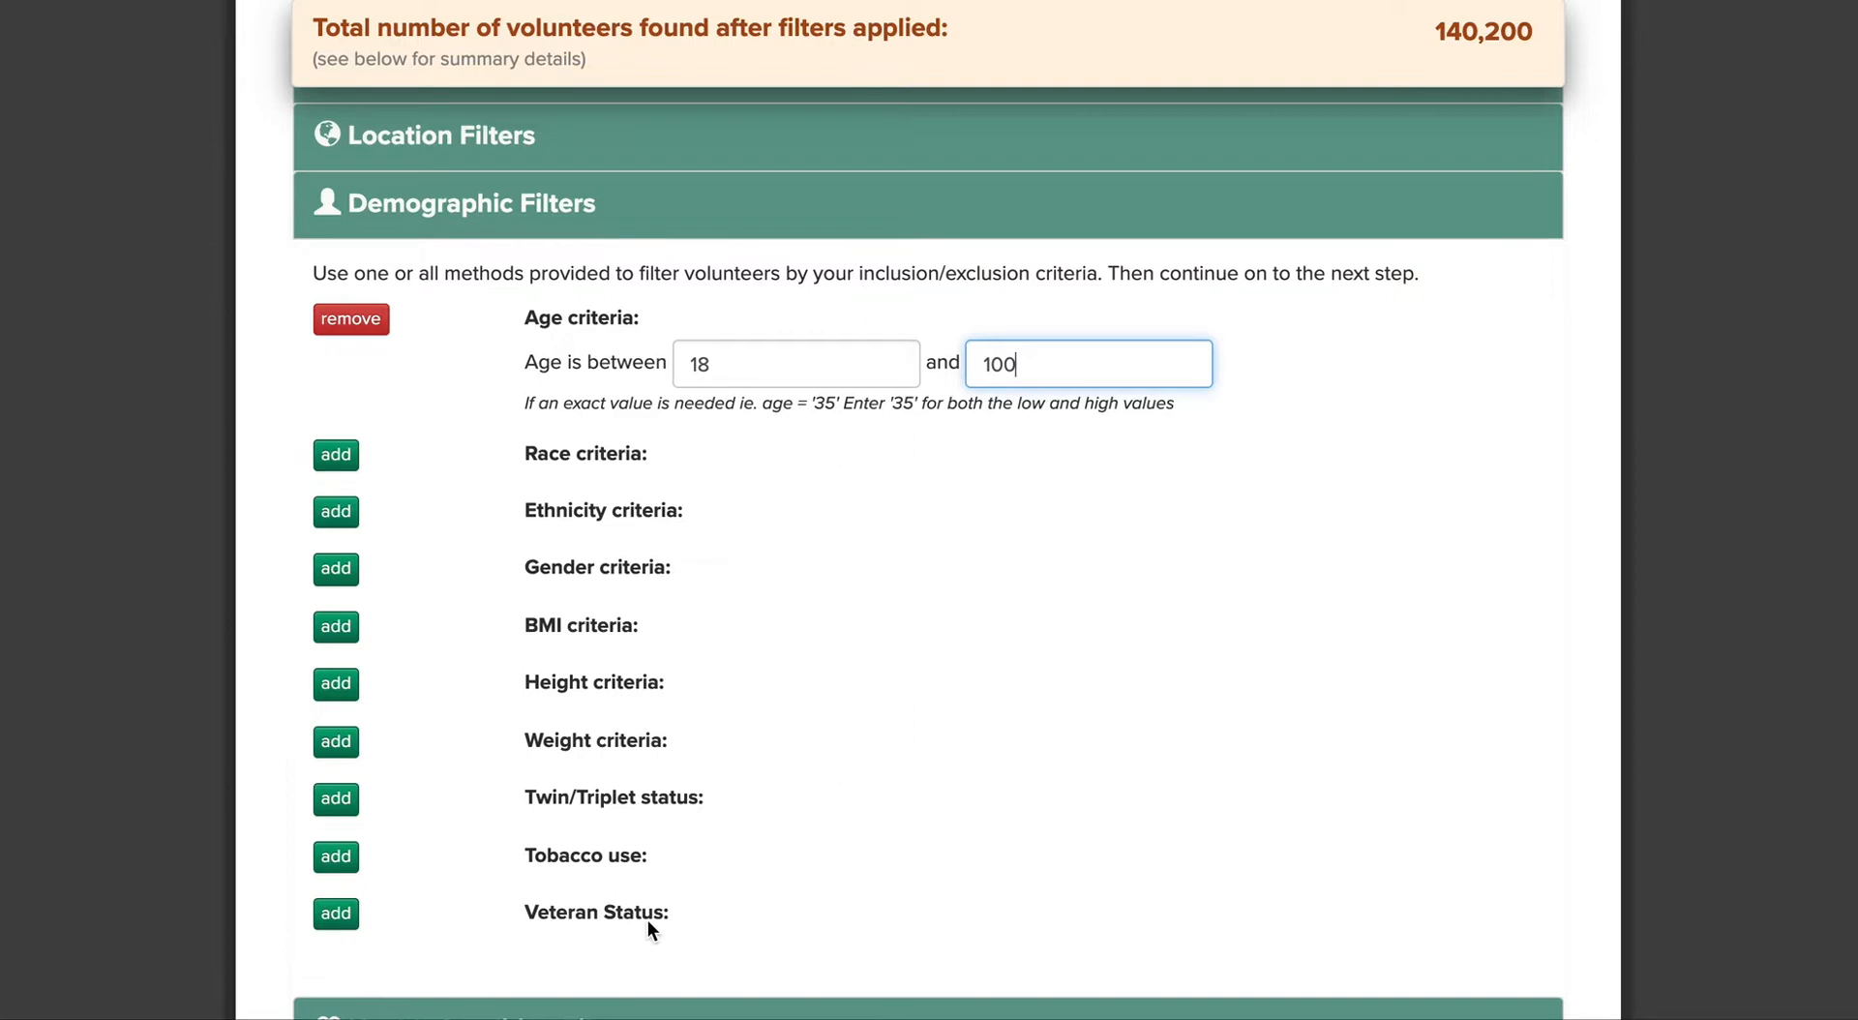
- Open the health condition filters and review the help on combining include and exclude sets
{"action": "scroll", "coordinate": [650, 930], "scroll_direction": "down", "scroll_amount": 3}
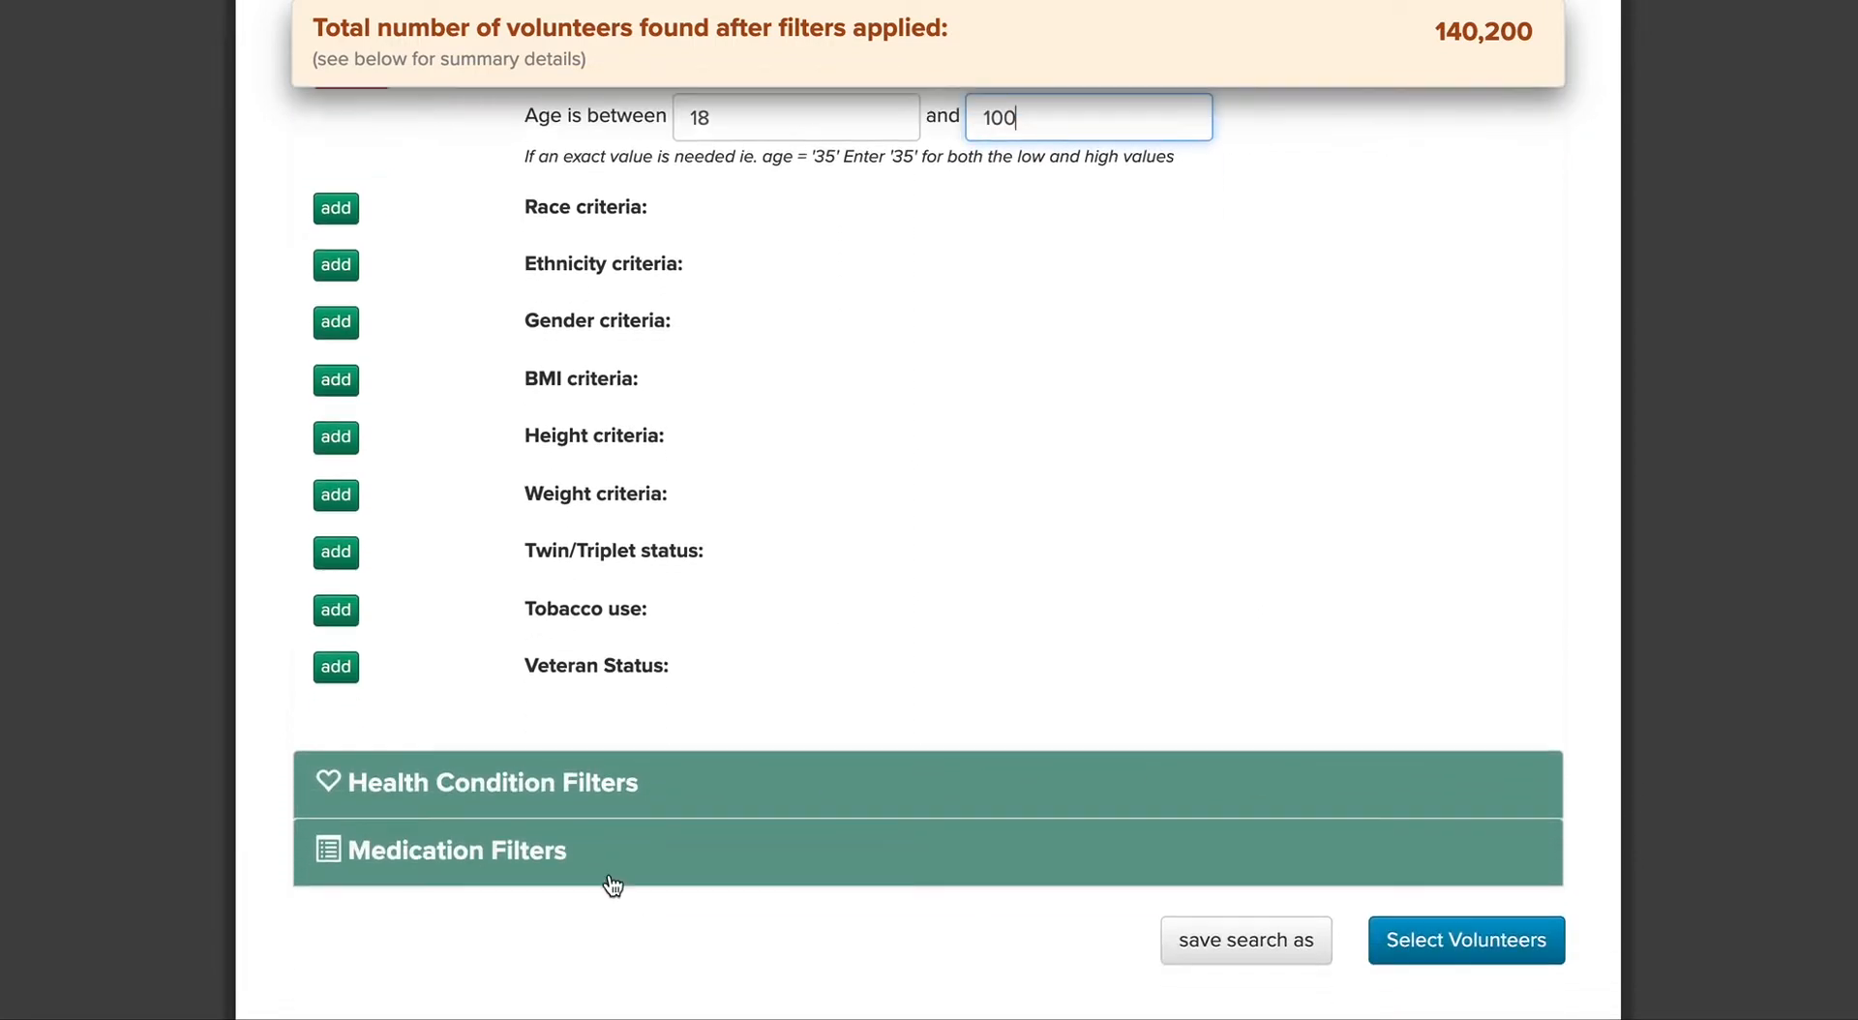
{"action": "left_click", "coordinate": [519, 803]}
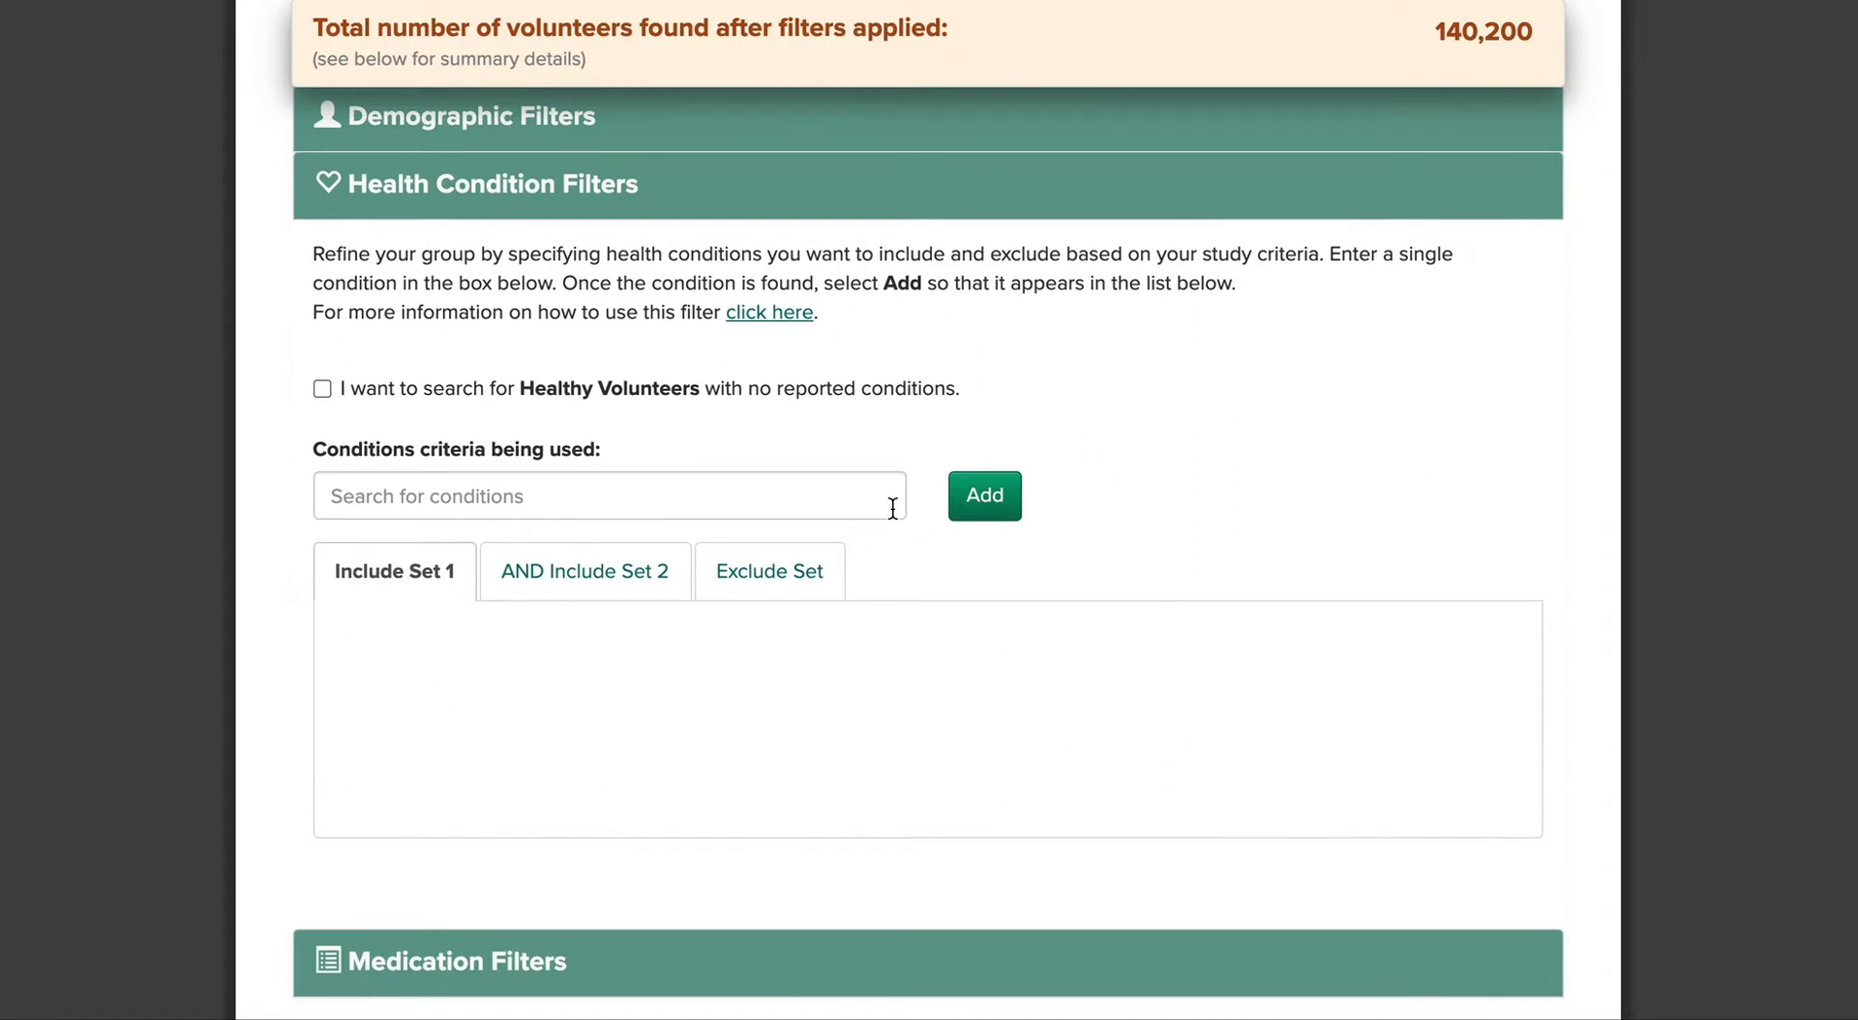
{"action": "left_click", "coordinate": [786, 327]}
{"action": "scroll", "coordinate": [863, 666], "scroll_direction": "down", "scroll_amount": 2}
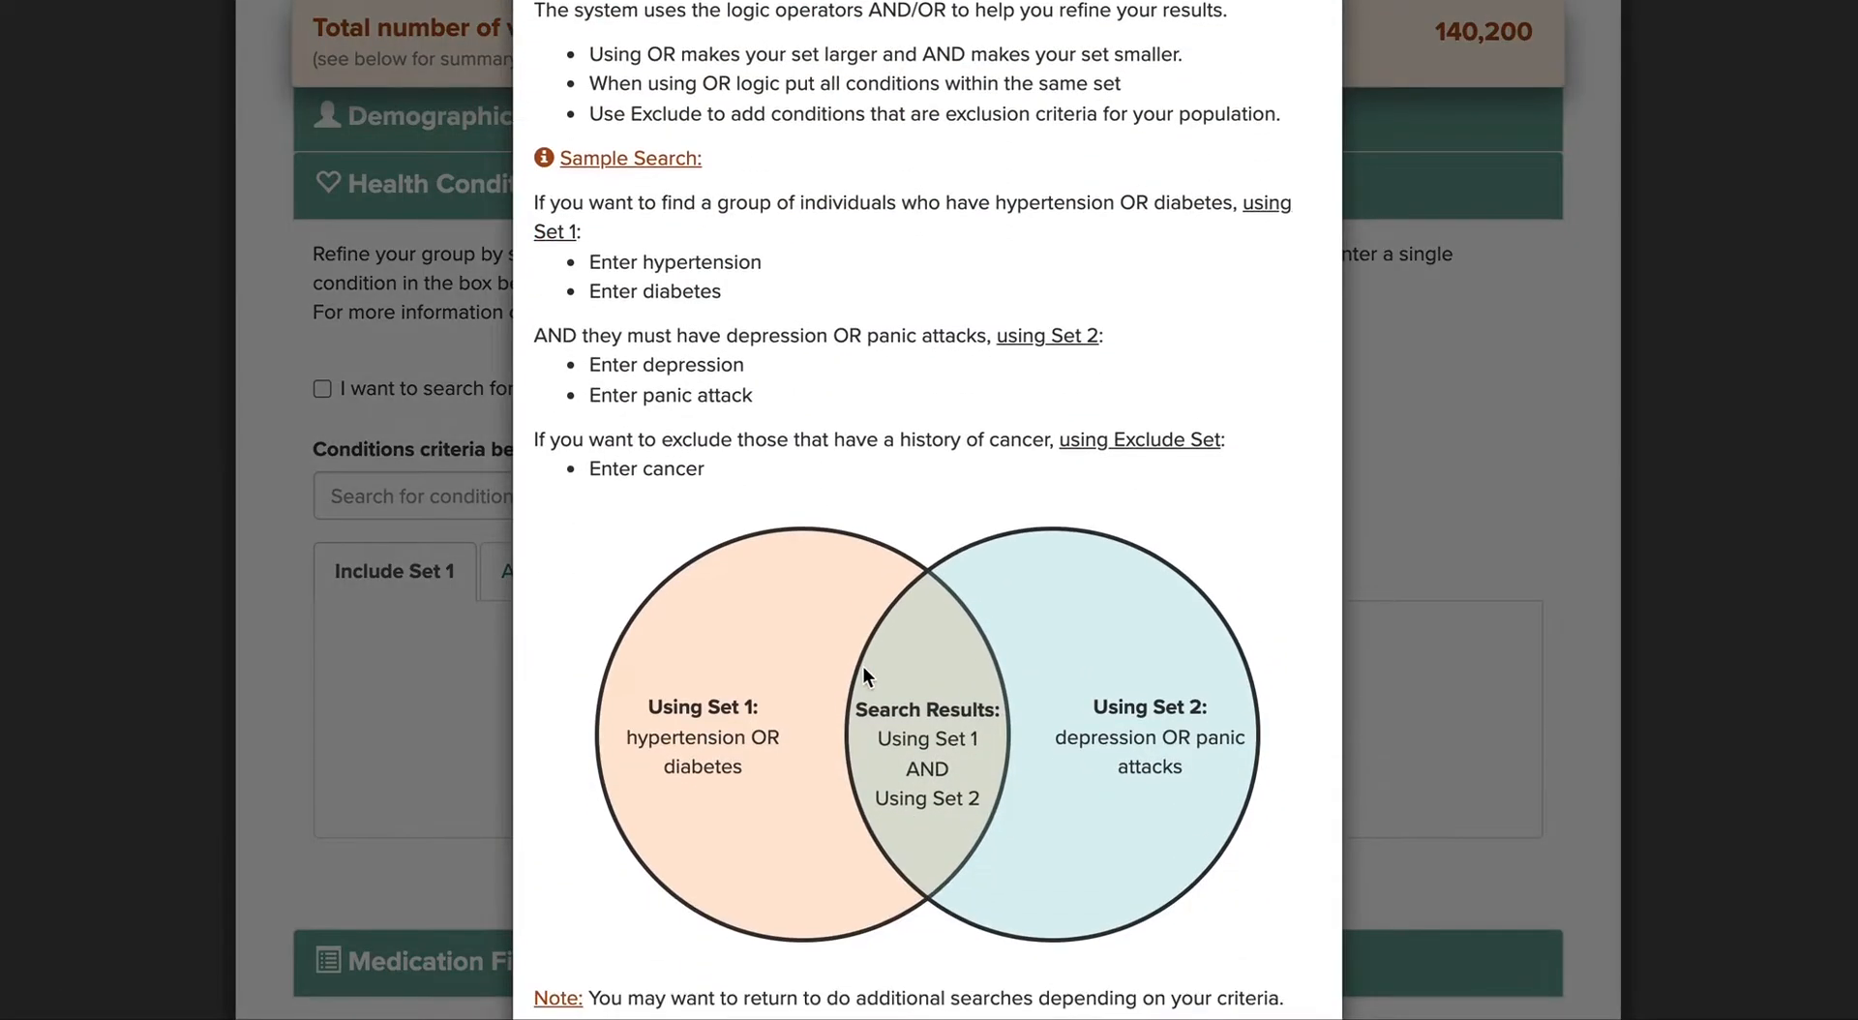
{"action": "left_click", "coordinate": [1410, 459]}
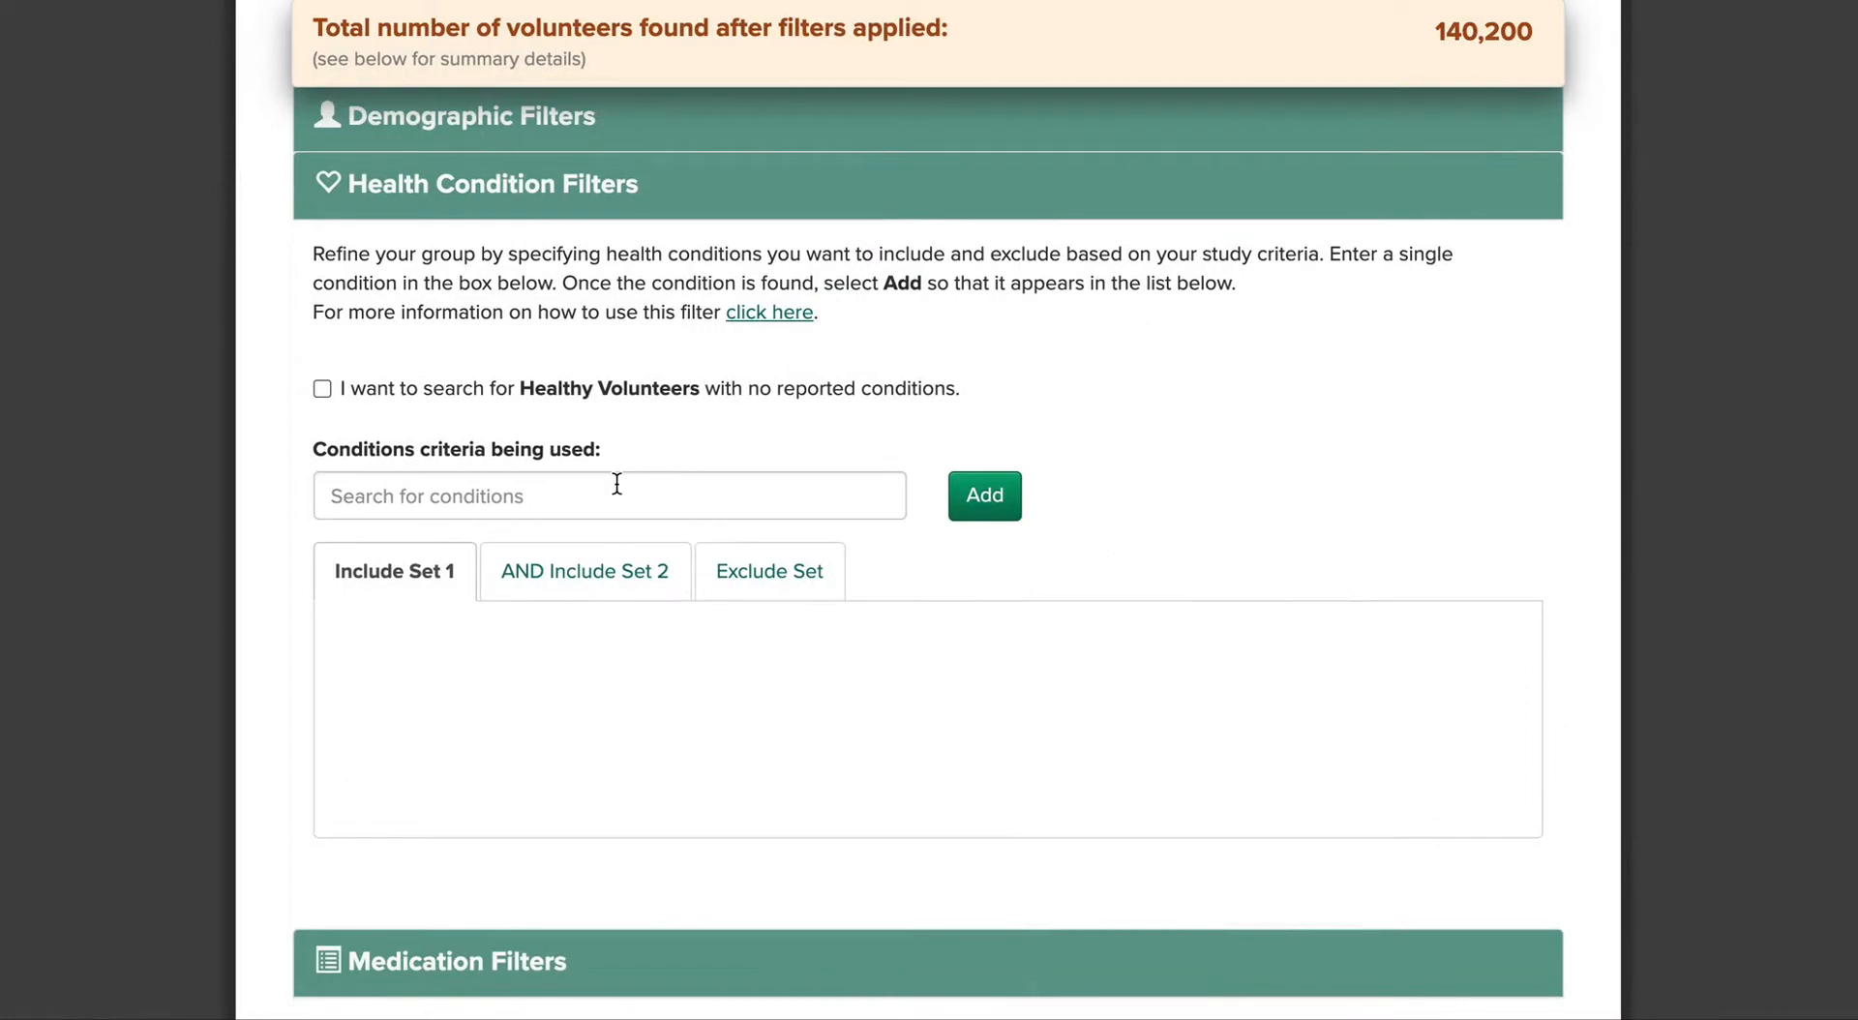
- Search the health conditions for stroke and add STROKE to Include Set 1
{"action": "left_click", "coordinate": [617, 482]}
{"action": "type", "text": "st"}
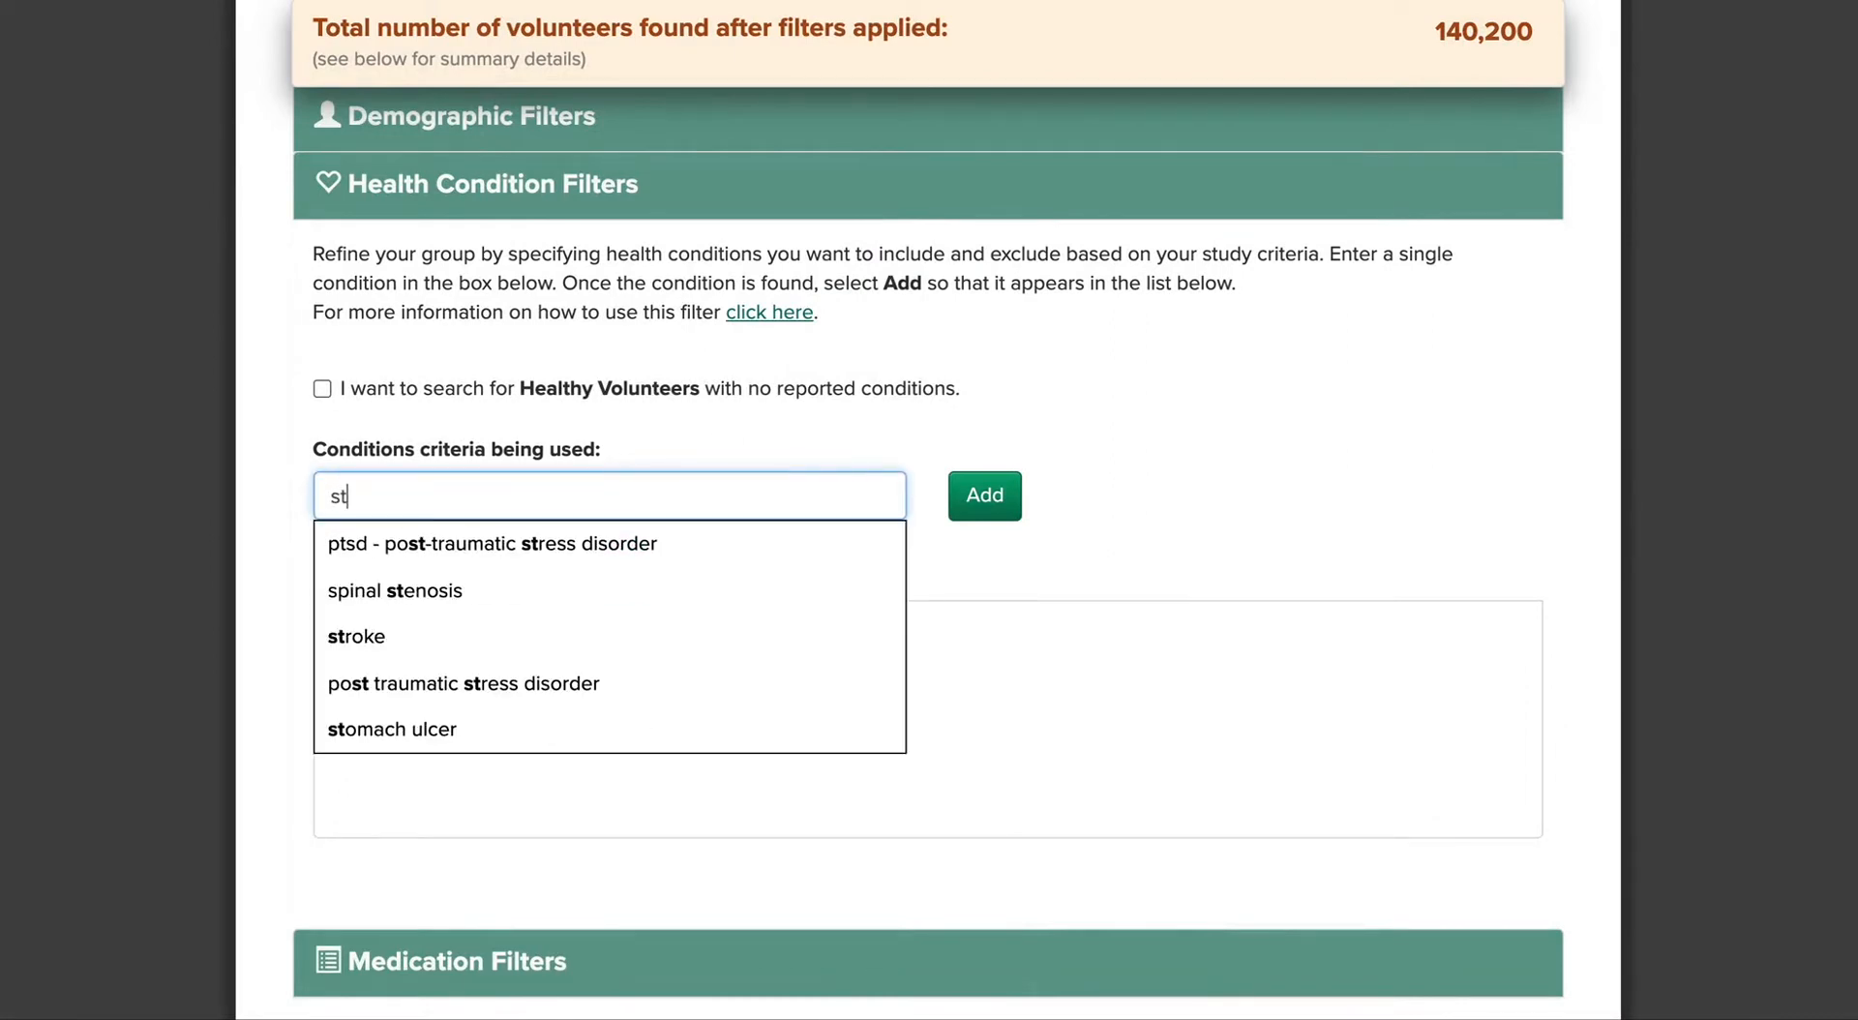
{"action": "type", "text": "roke"}
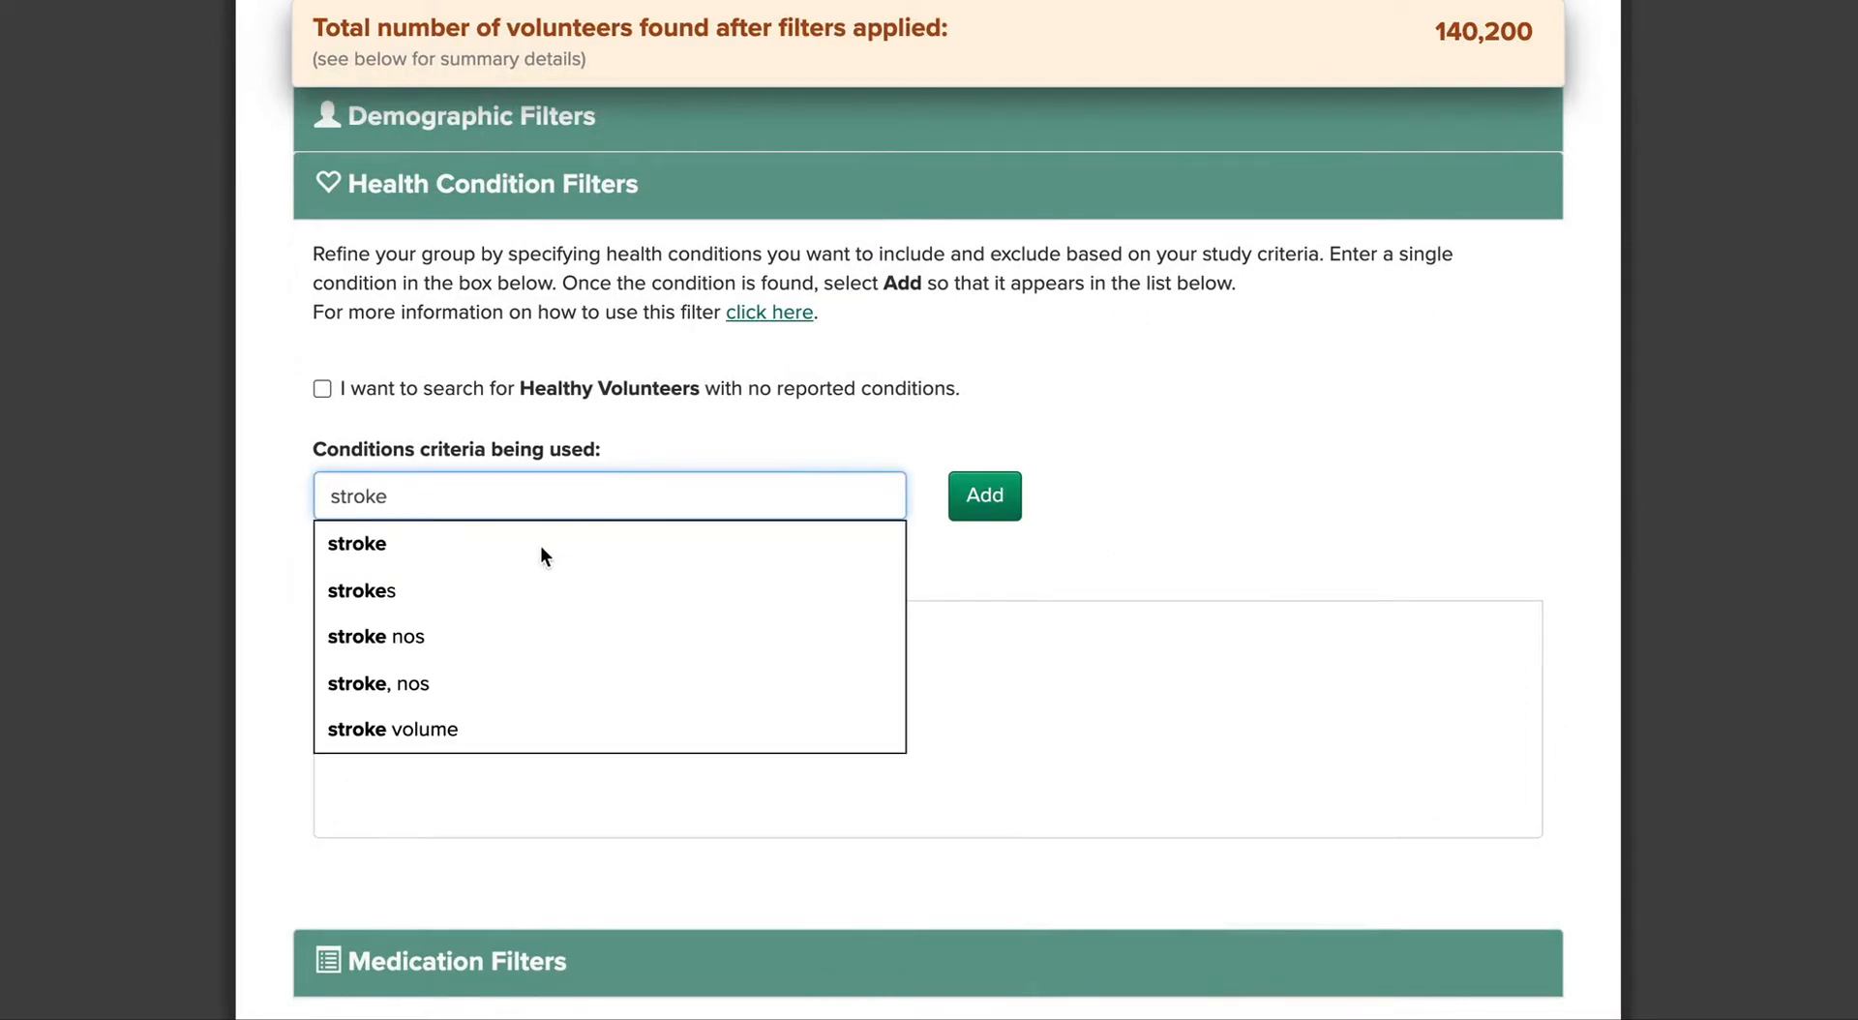
{"action": "left_click", "coordinate": [386, 546]}
{"action": "left_click", "coordinate": [1012, 507]}
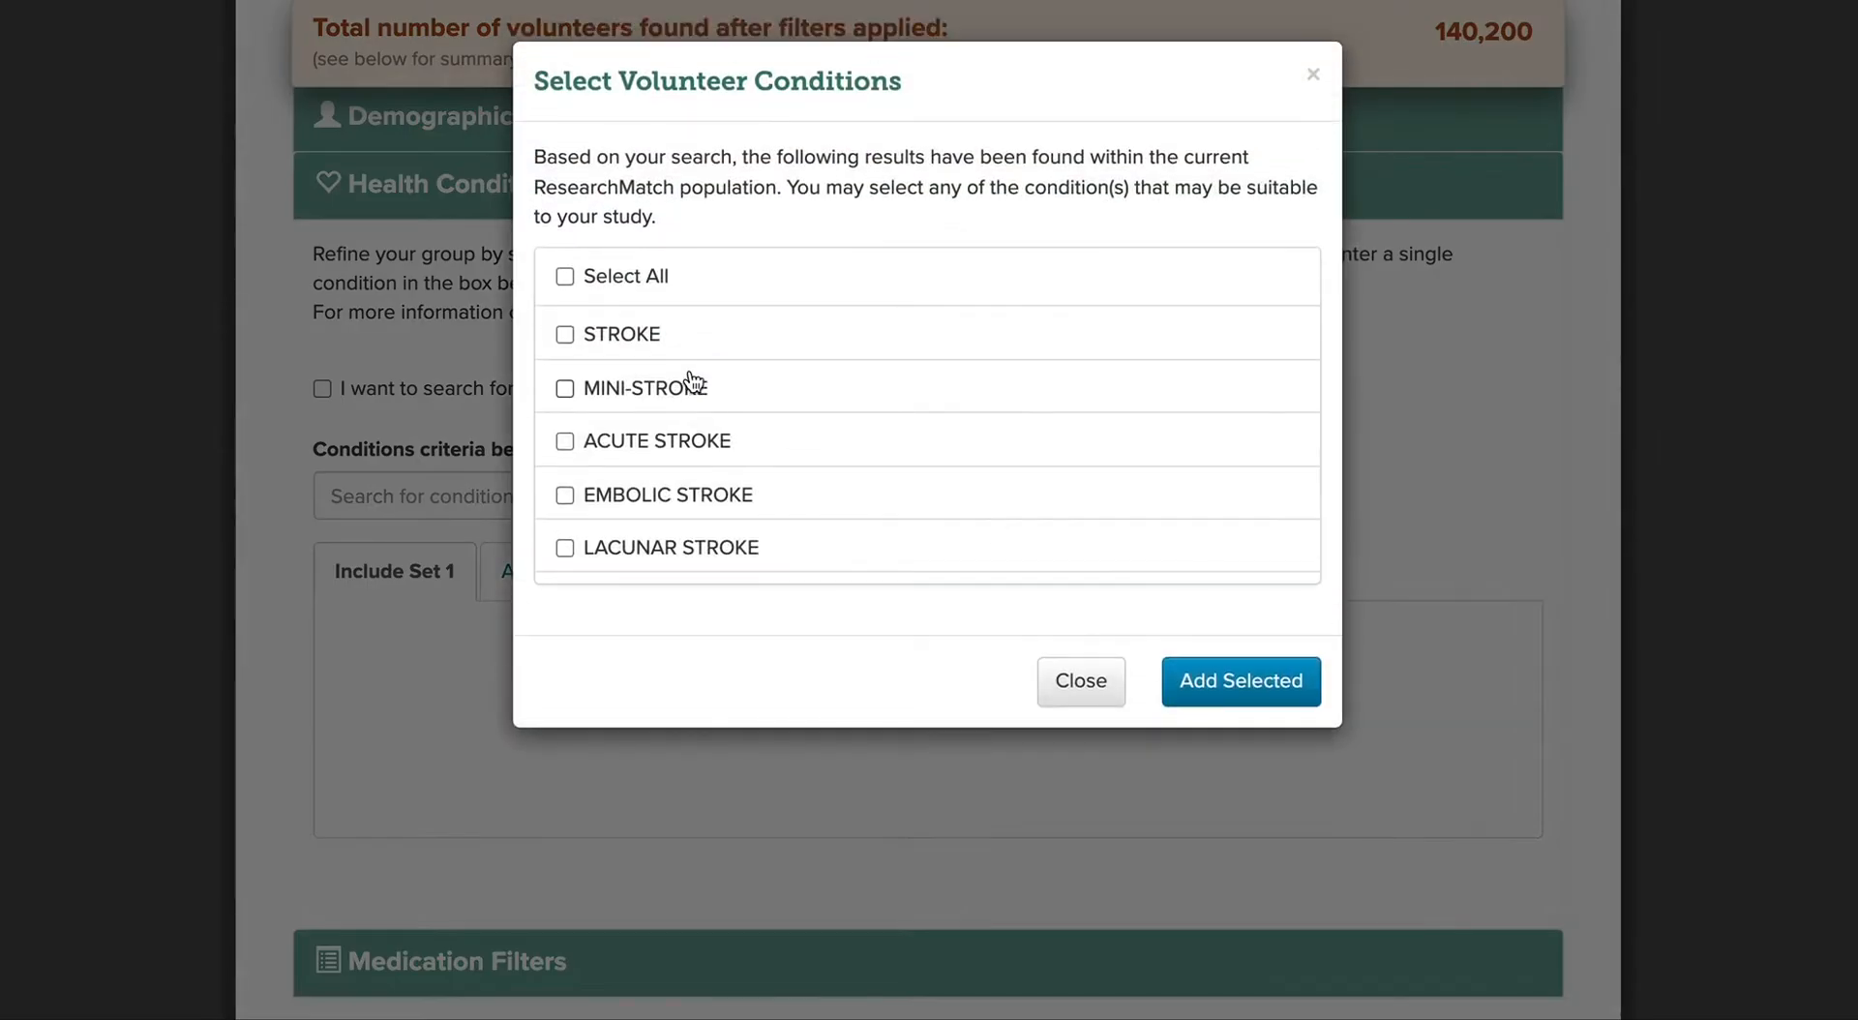
{"action": "left_click", "coordinate": [646, 334]}
{"action": "left_click", "coordinate": [1285, 694]}
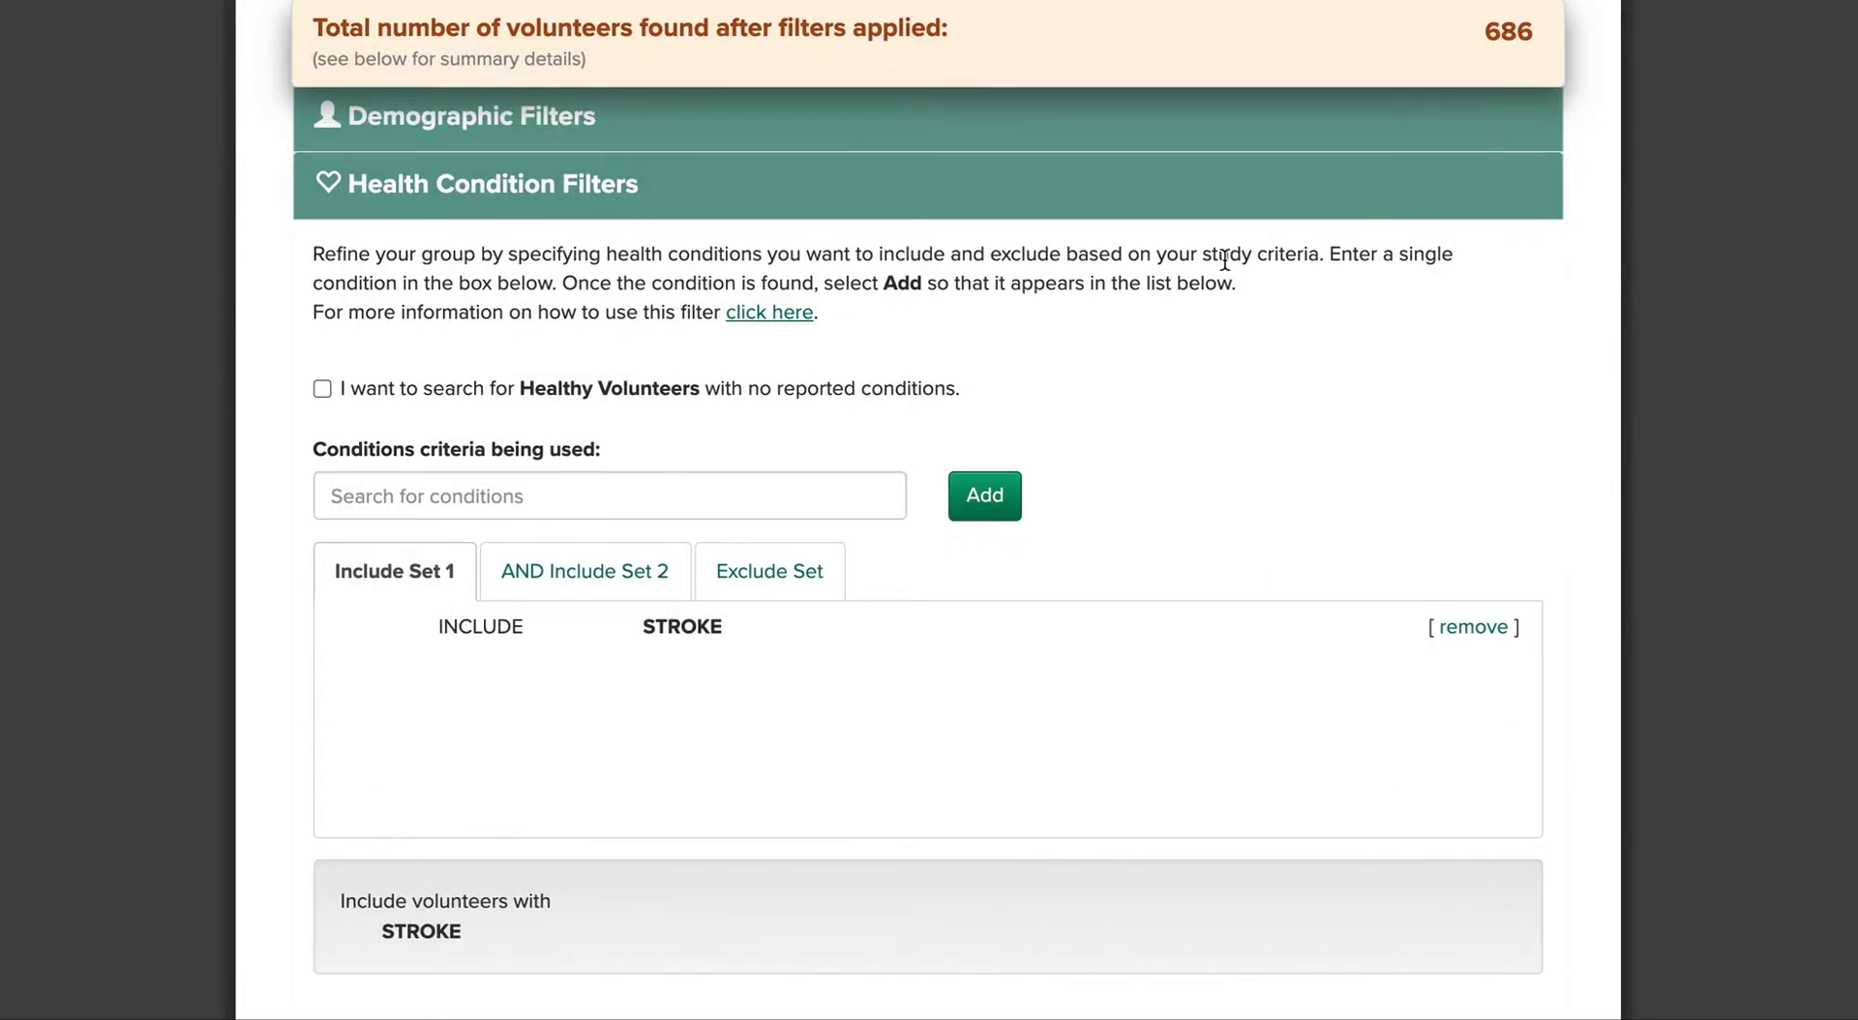
{"action": "left_click", "coordinate": [592, 495]}
{"action": "type", "text": "hy"}
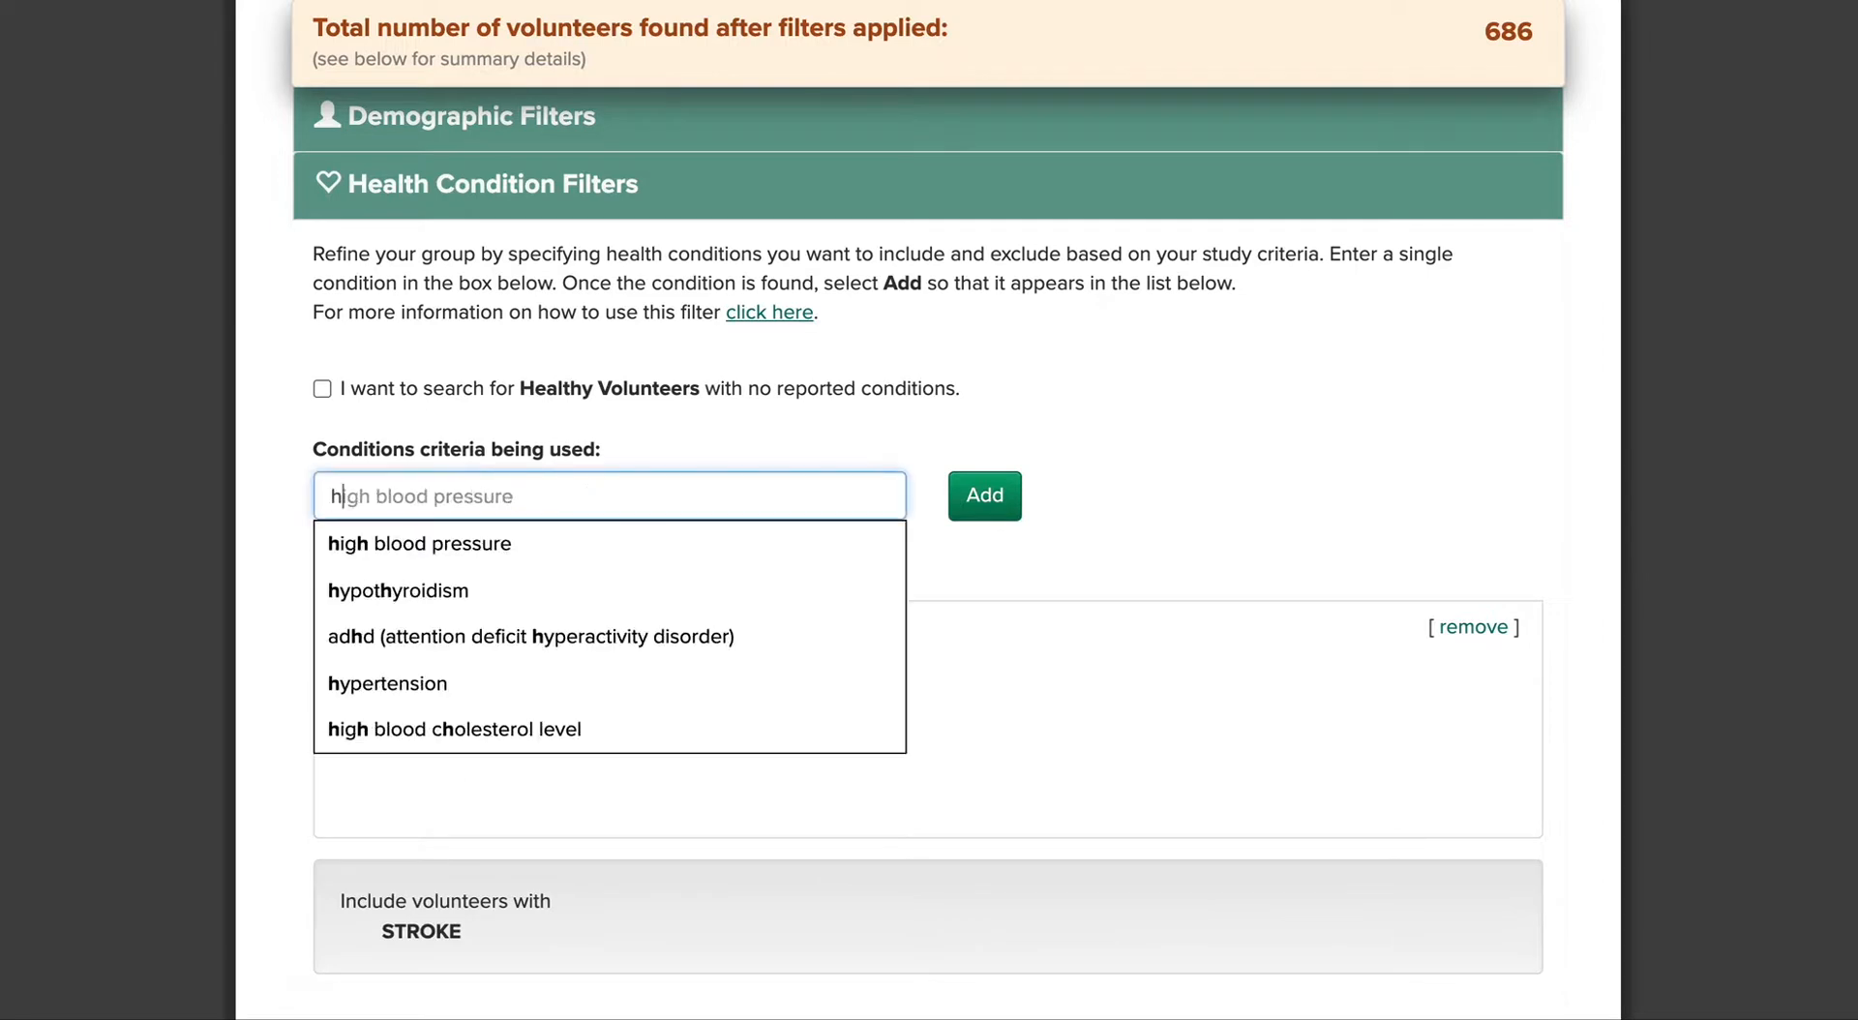
{"action": "key", "text": "BackSpace"}
{"action": "key", "text": "BackSpace"}
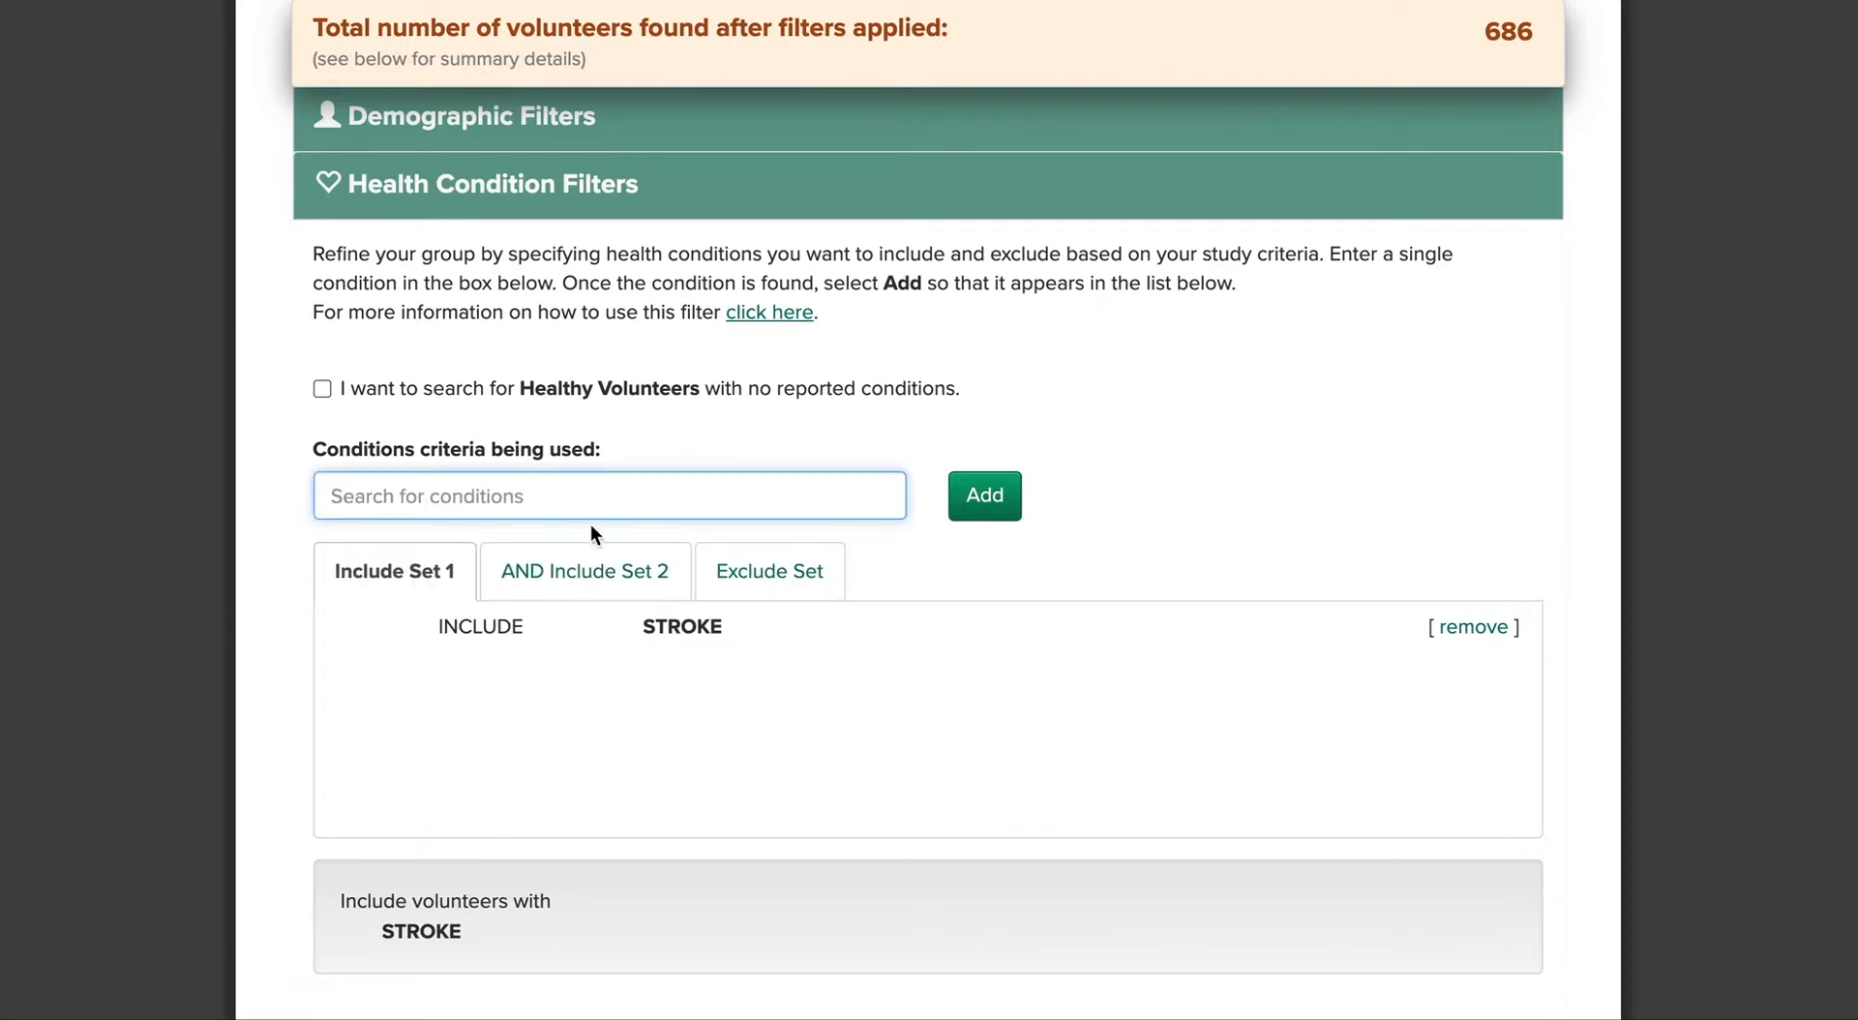
- Search the health conditions for hypertension and add the first HYPERTENSION match to AND Include Set 2
{"action": "left_click", "coordinate": [590, 578]}
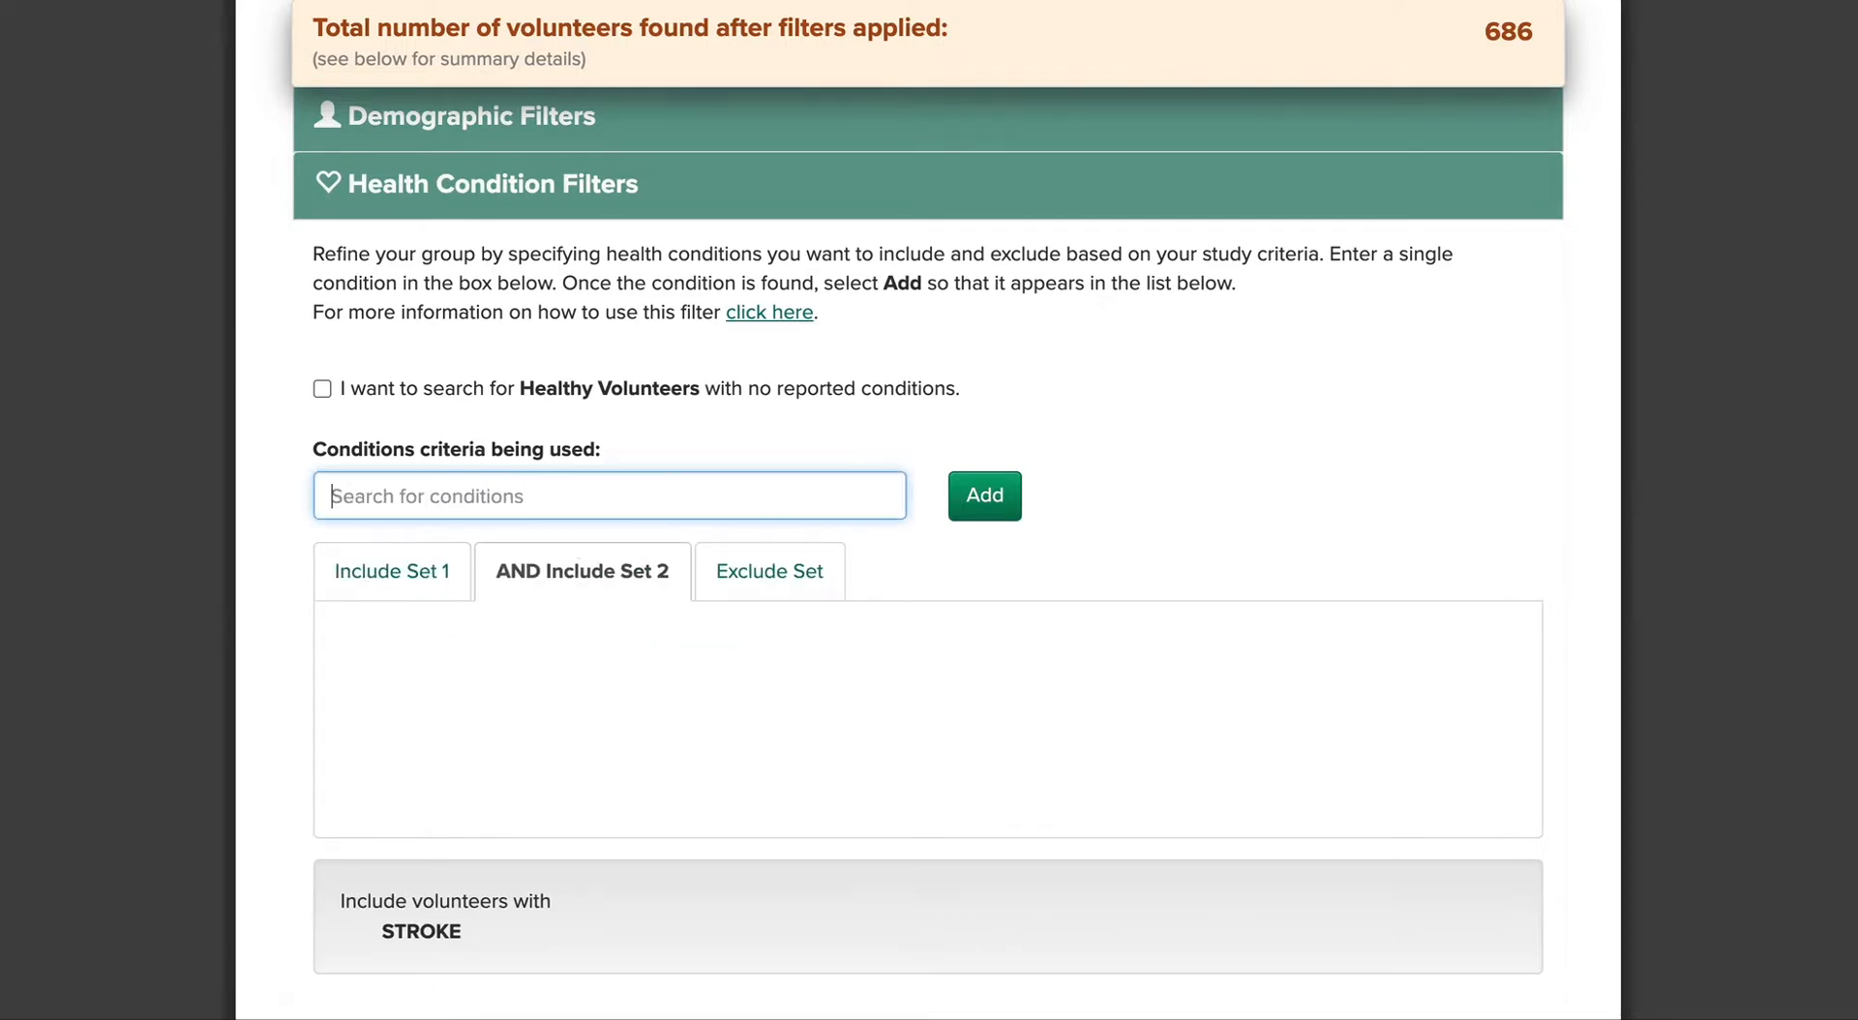
{"action": "type", "text": "hyper"}
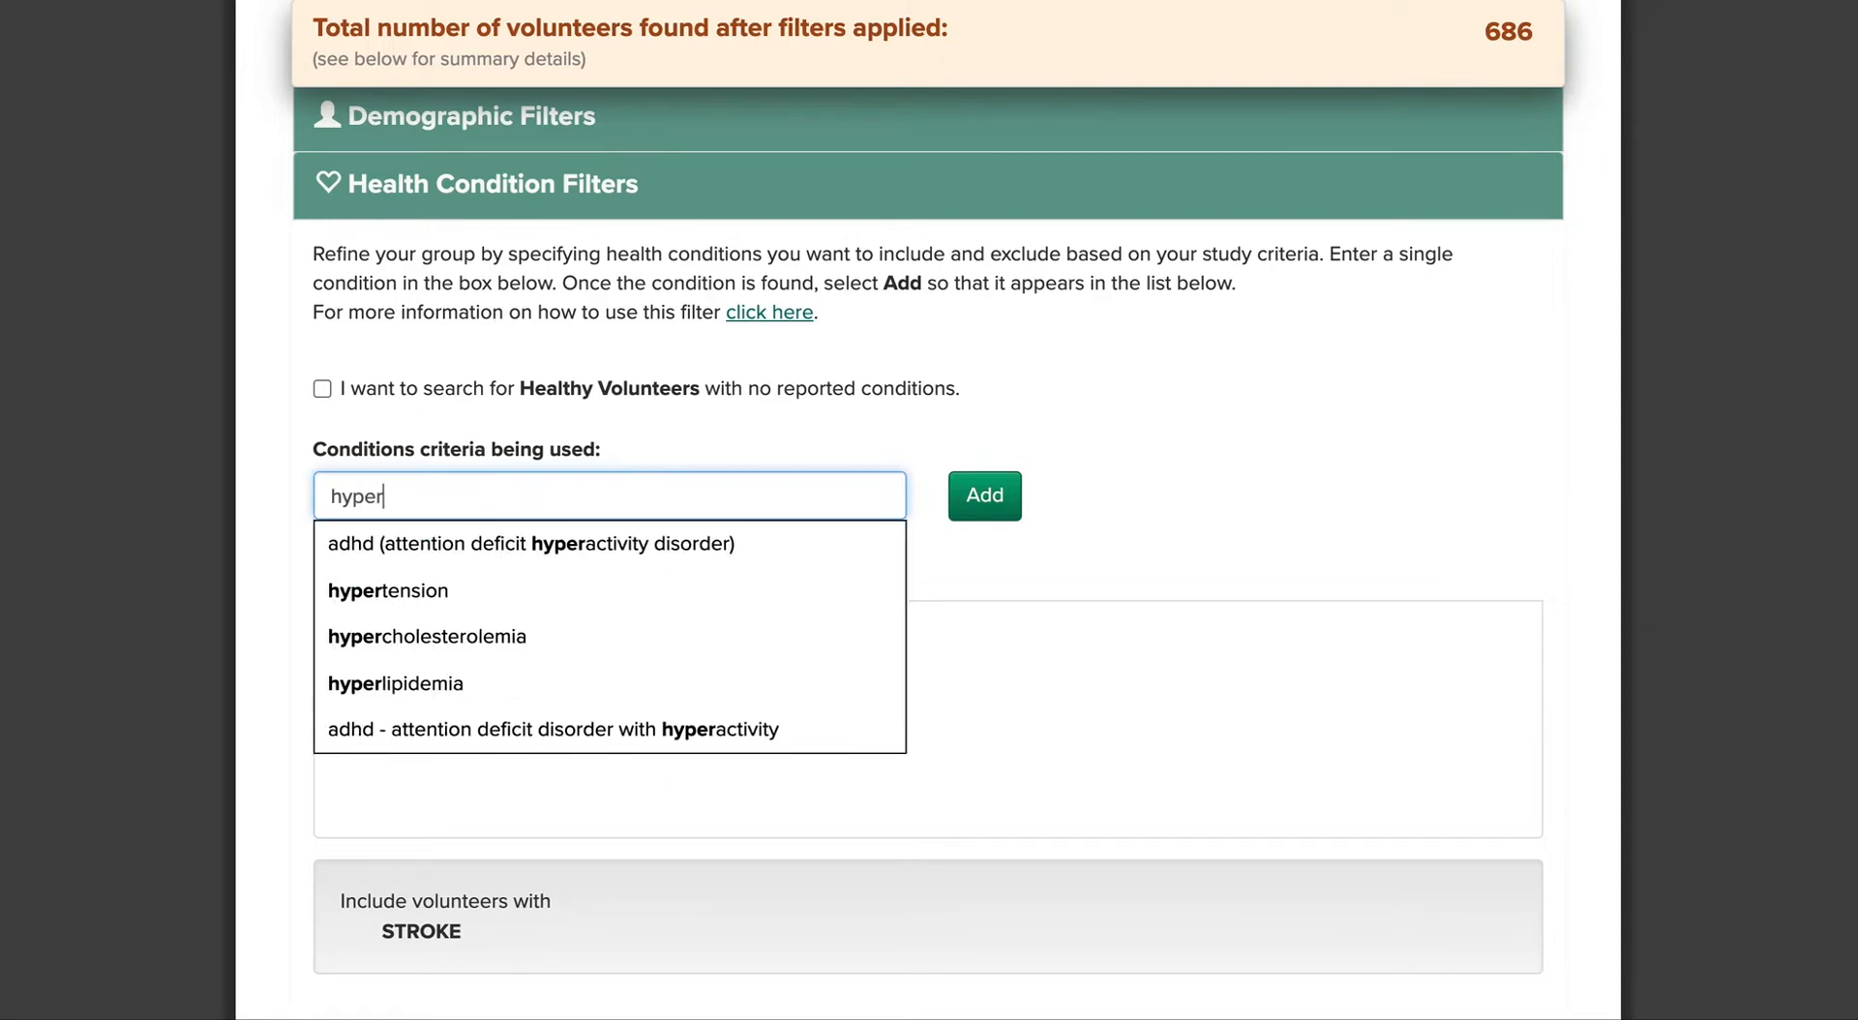
{"action": "type", "text": "tens"}
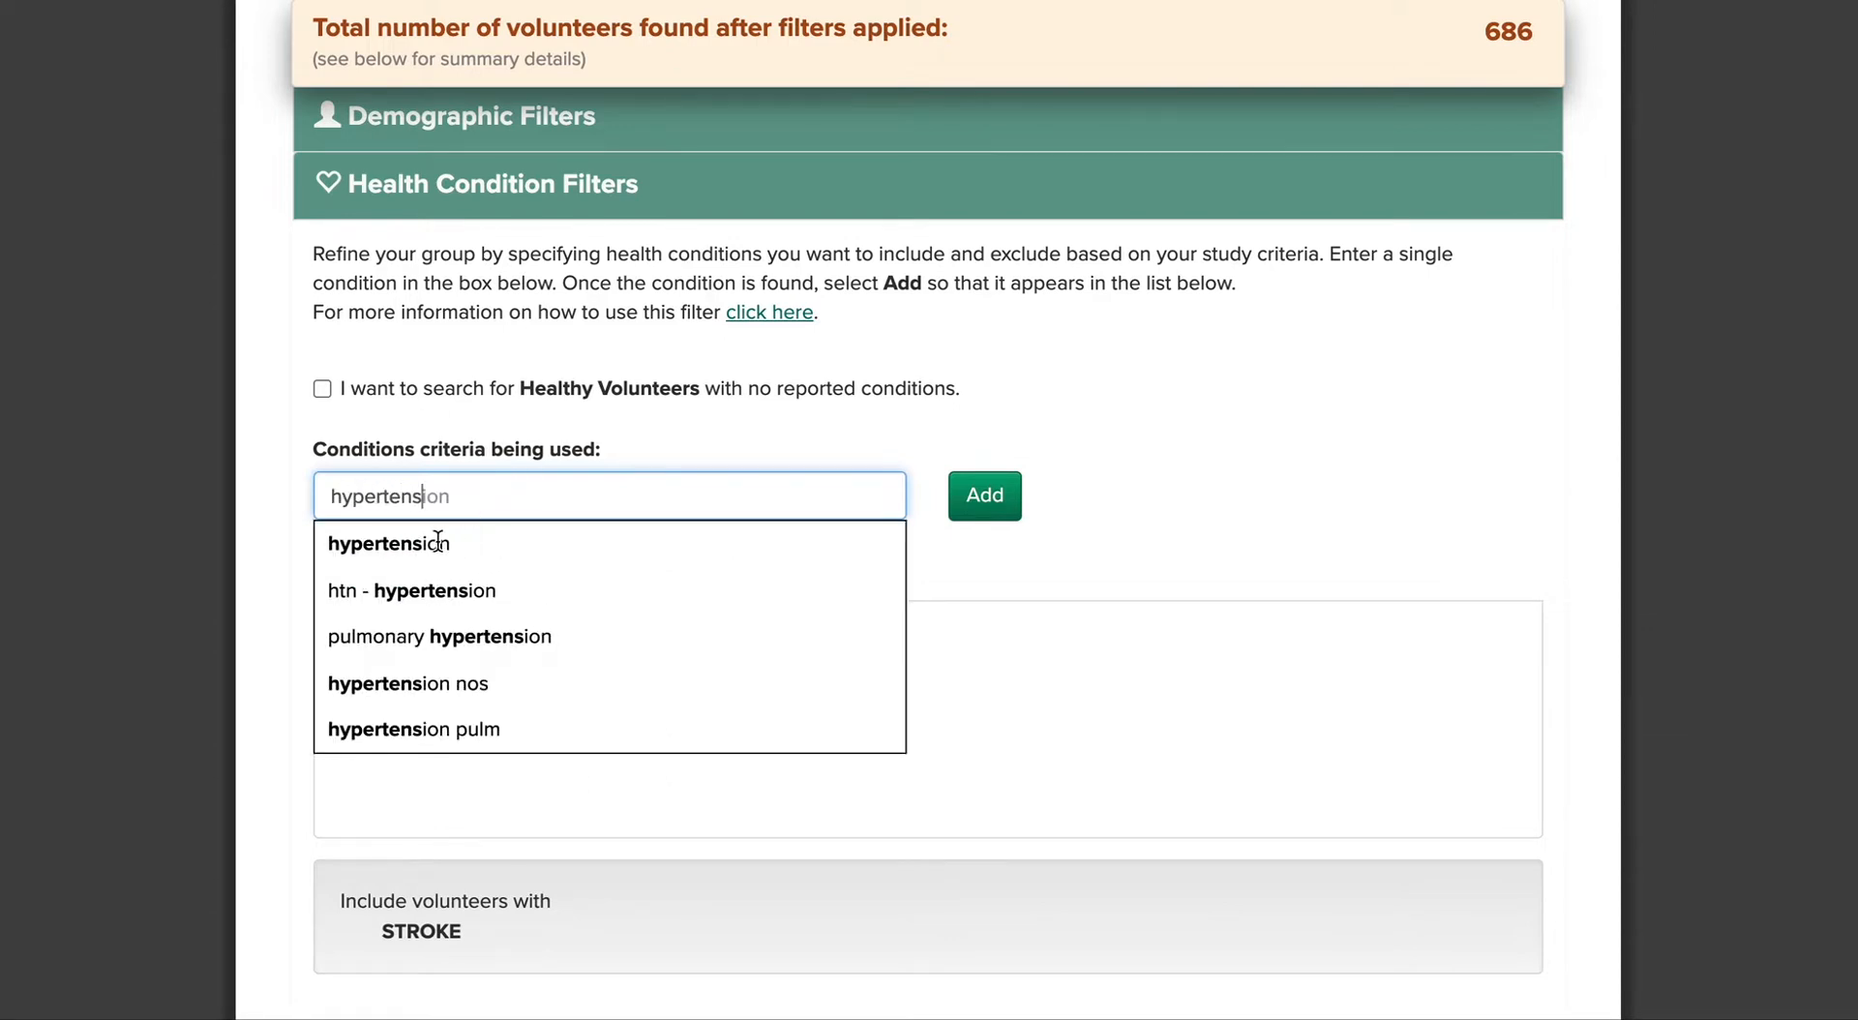
{"action": "left_click", "coordinate": [437, 543]}
{"action": "left_click", "coordinate": [968, 497]}
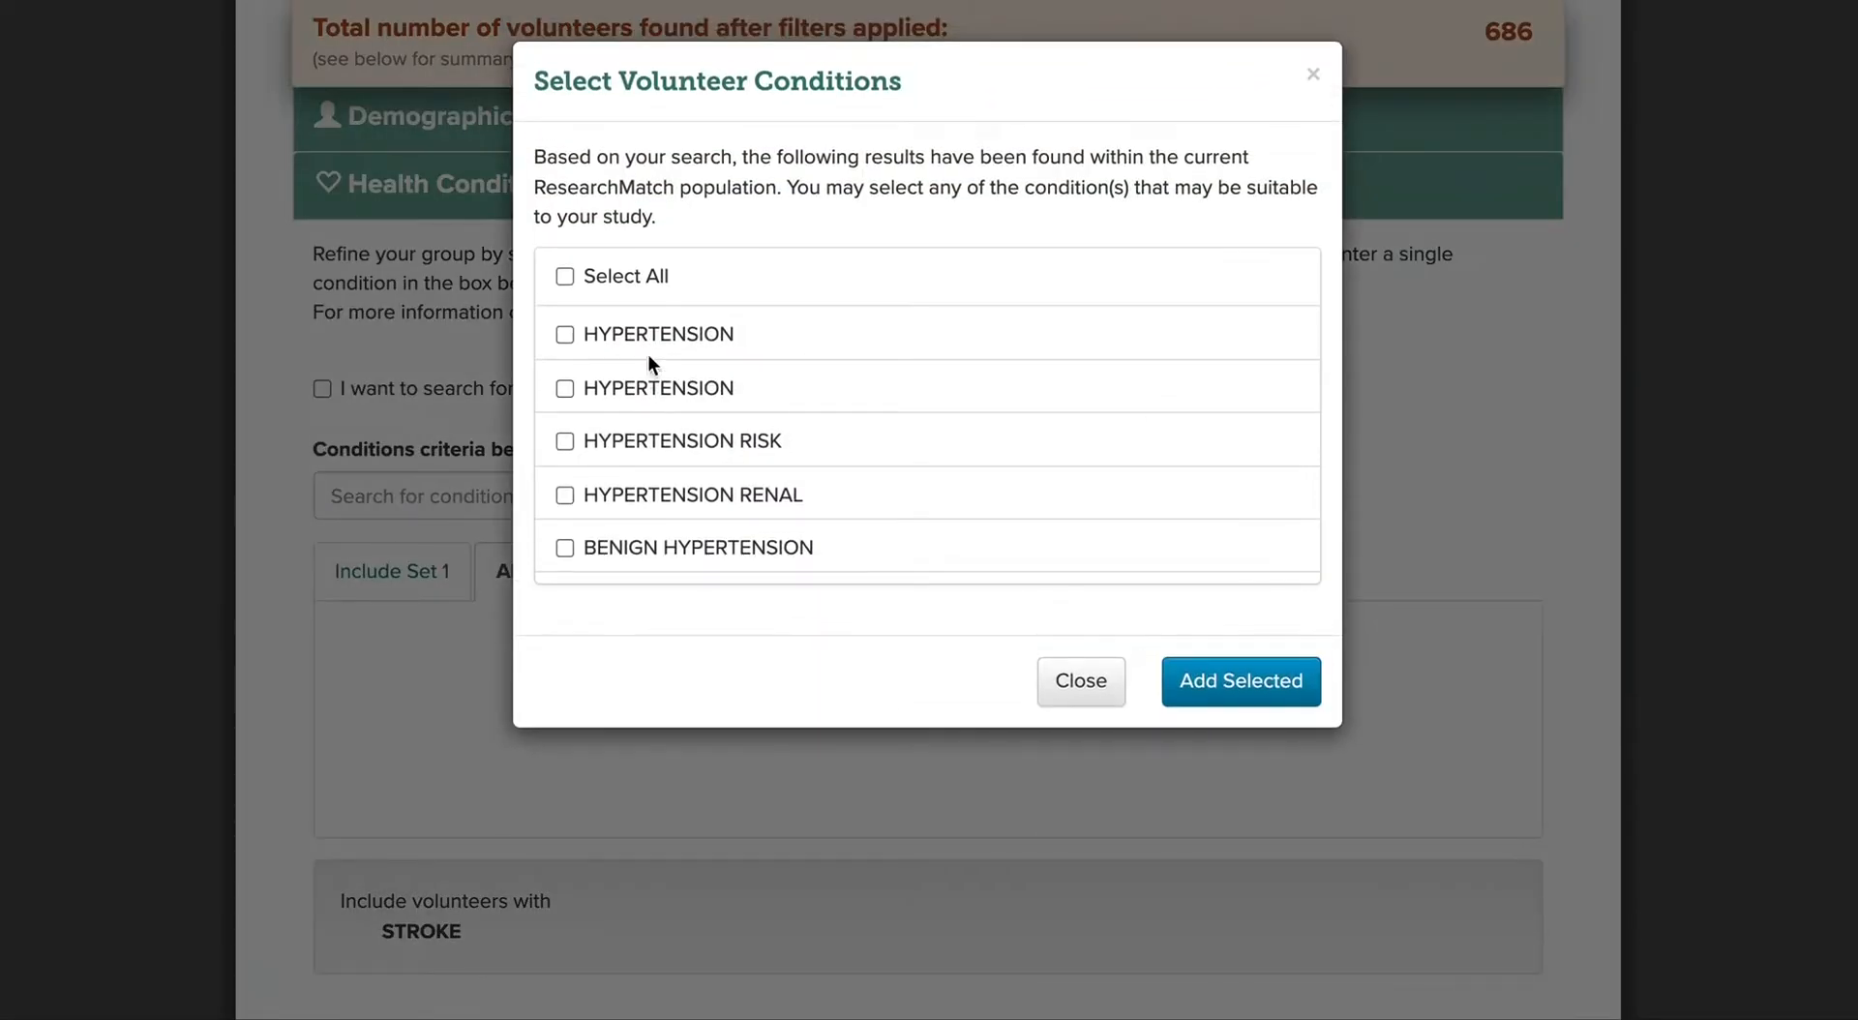
{"action": "left_click", "coordinate": [647, 339]}
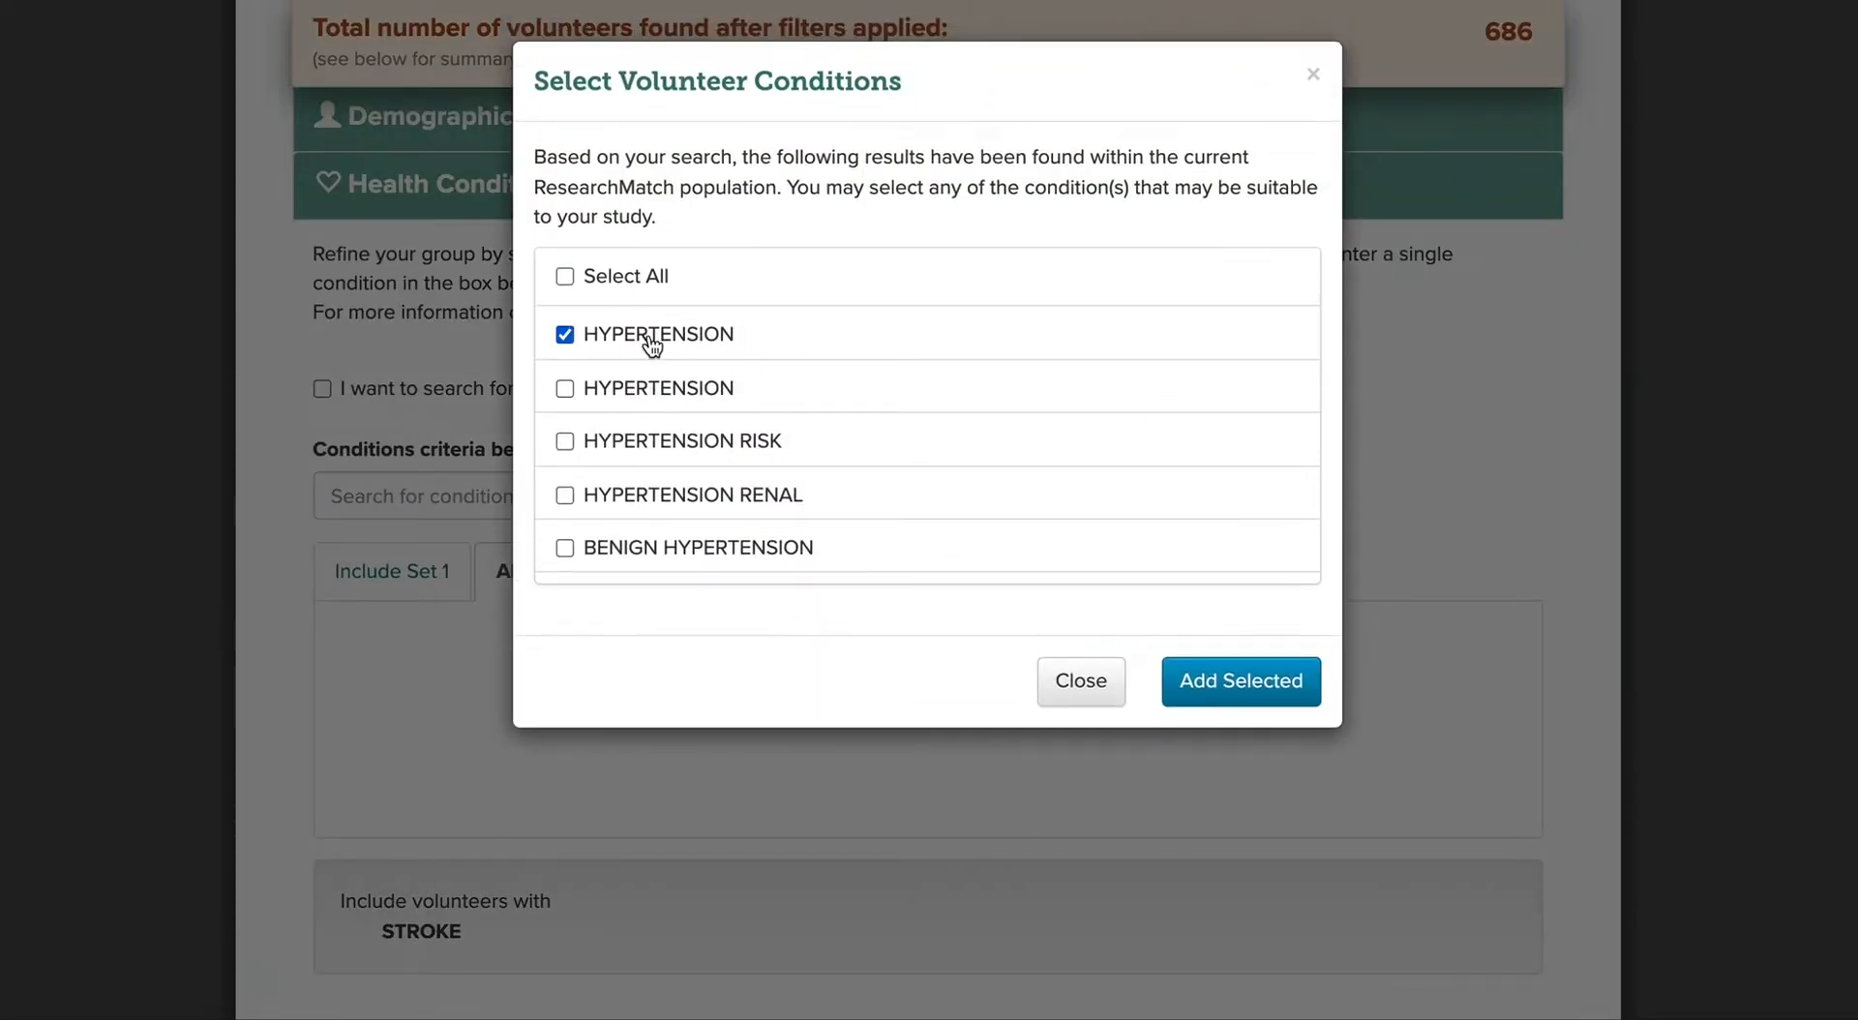
{"action": "left_click", "coordinate": [1209, 677]}
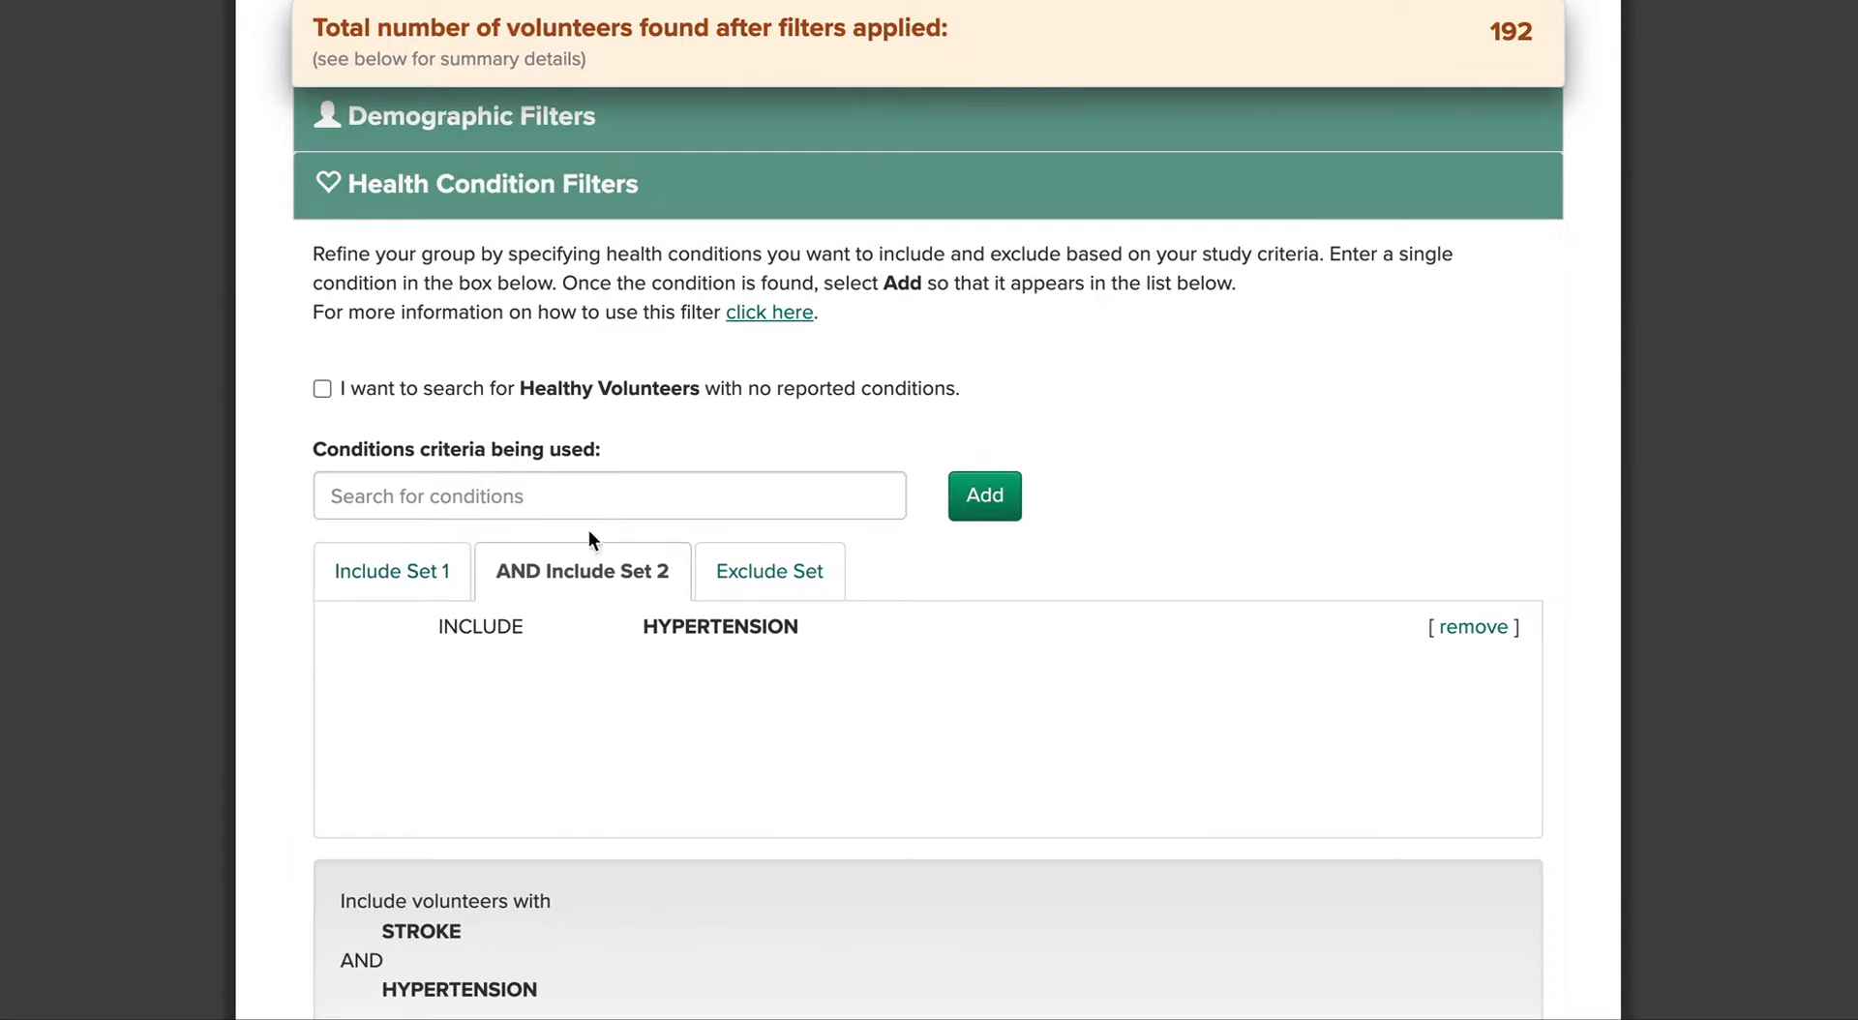
- Search for heart disease and add HEART DISEASES and CORONARY HEART DISEASE to Include Set 1
{"action": "left_click", "coordinate": [428, 570]}
{"action": "left_click", "coordinate": [504, 503]}
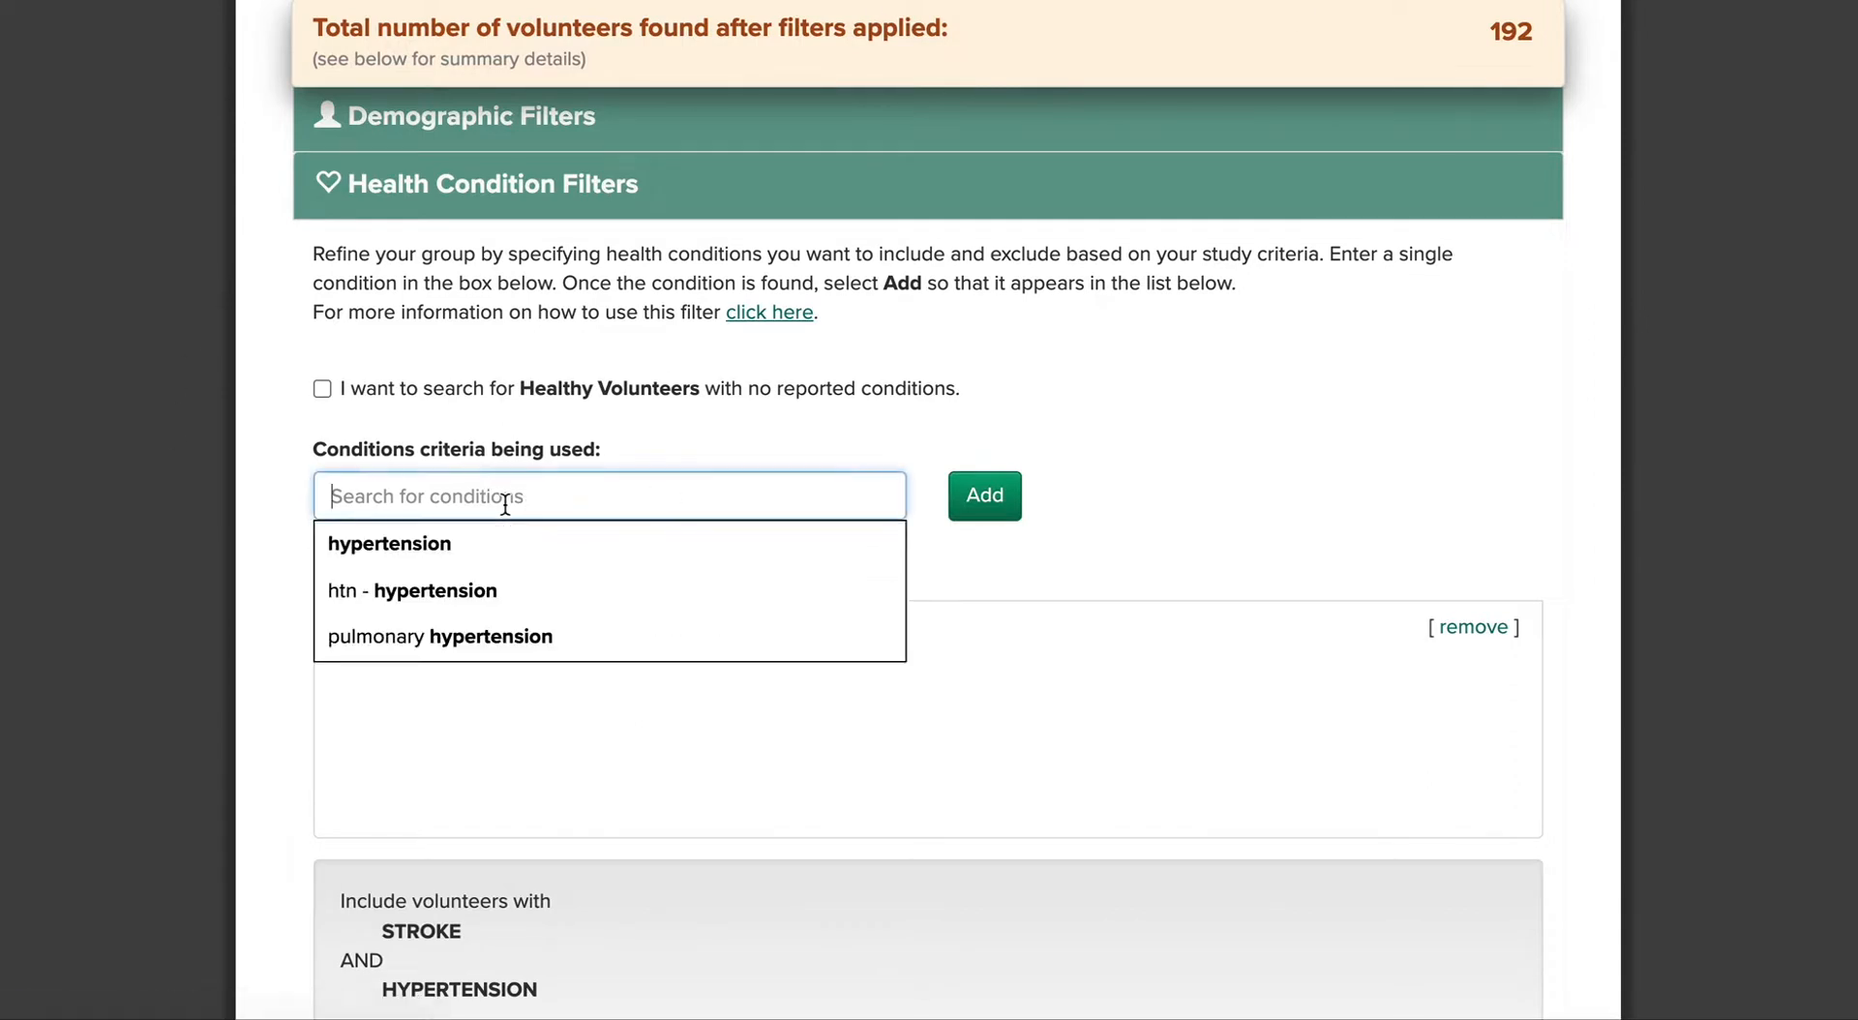
{"action": "type", "text": "heart"}
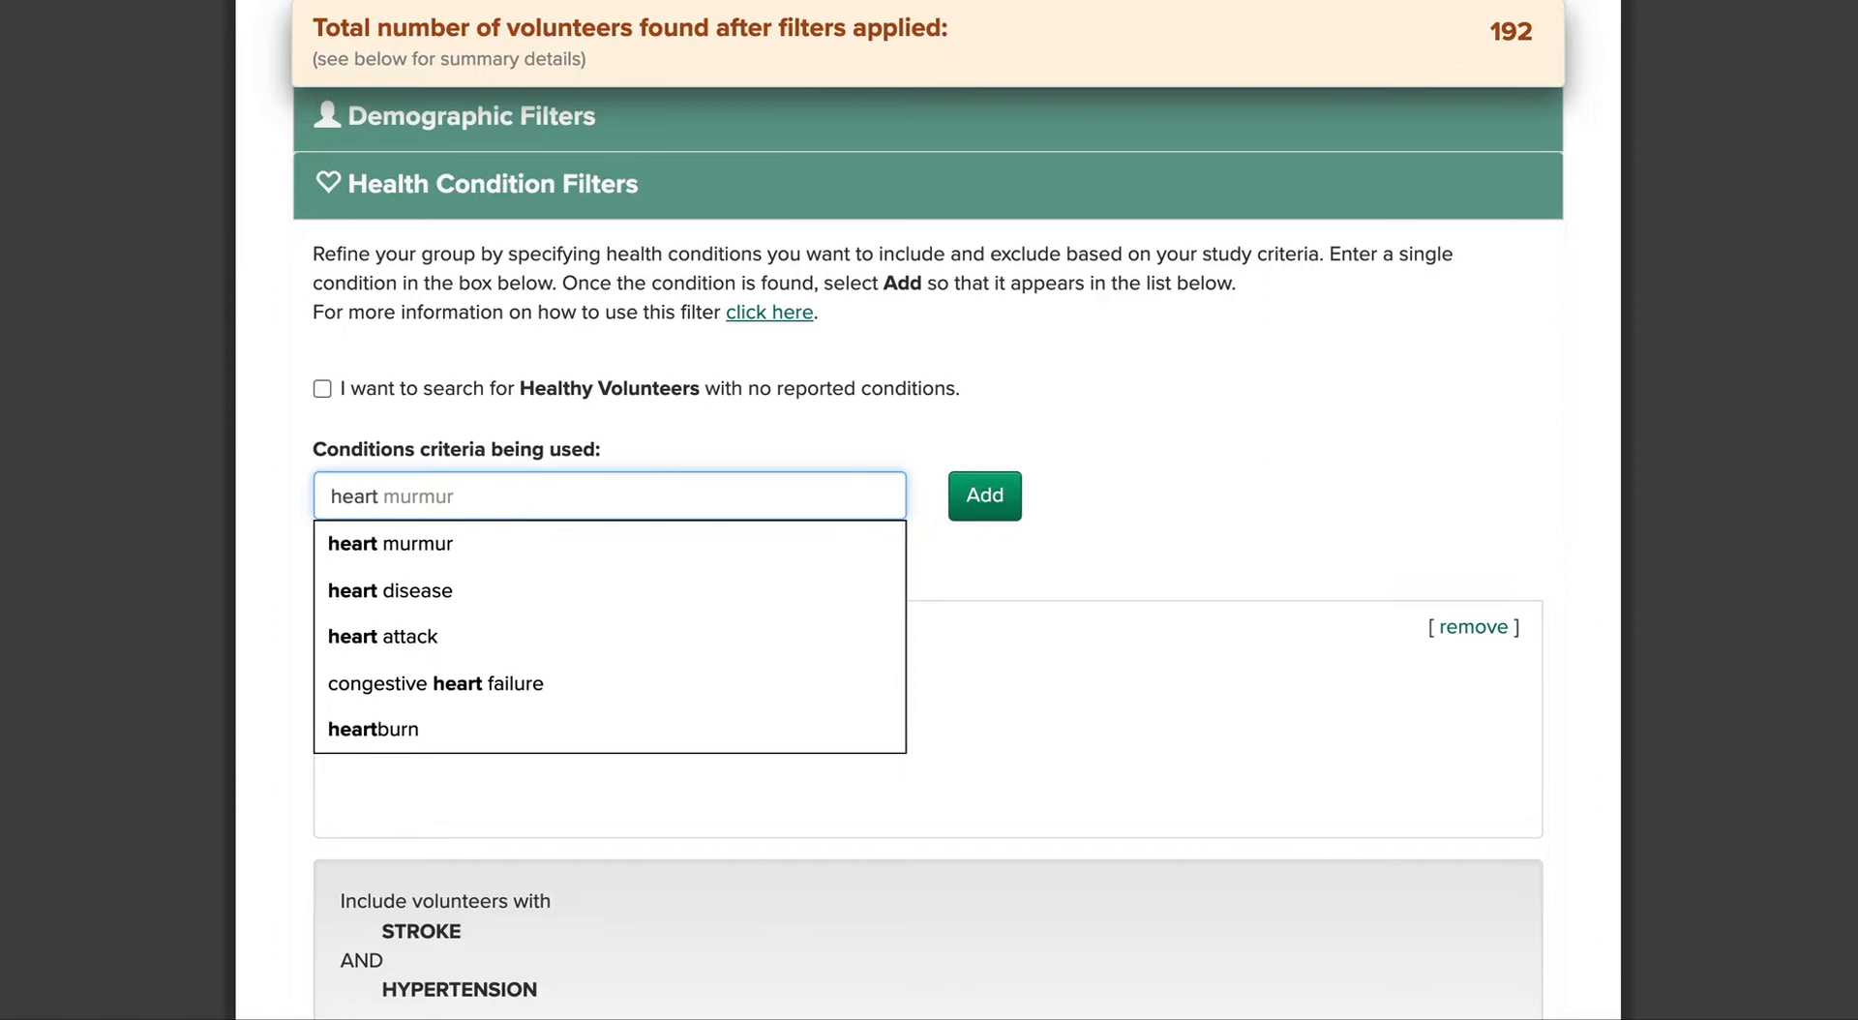
{"action": "left_click", "coordinate": [432, 592]}
{"action": "left_click", "coordinate": [985, 513]}
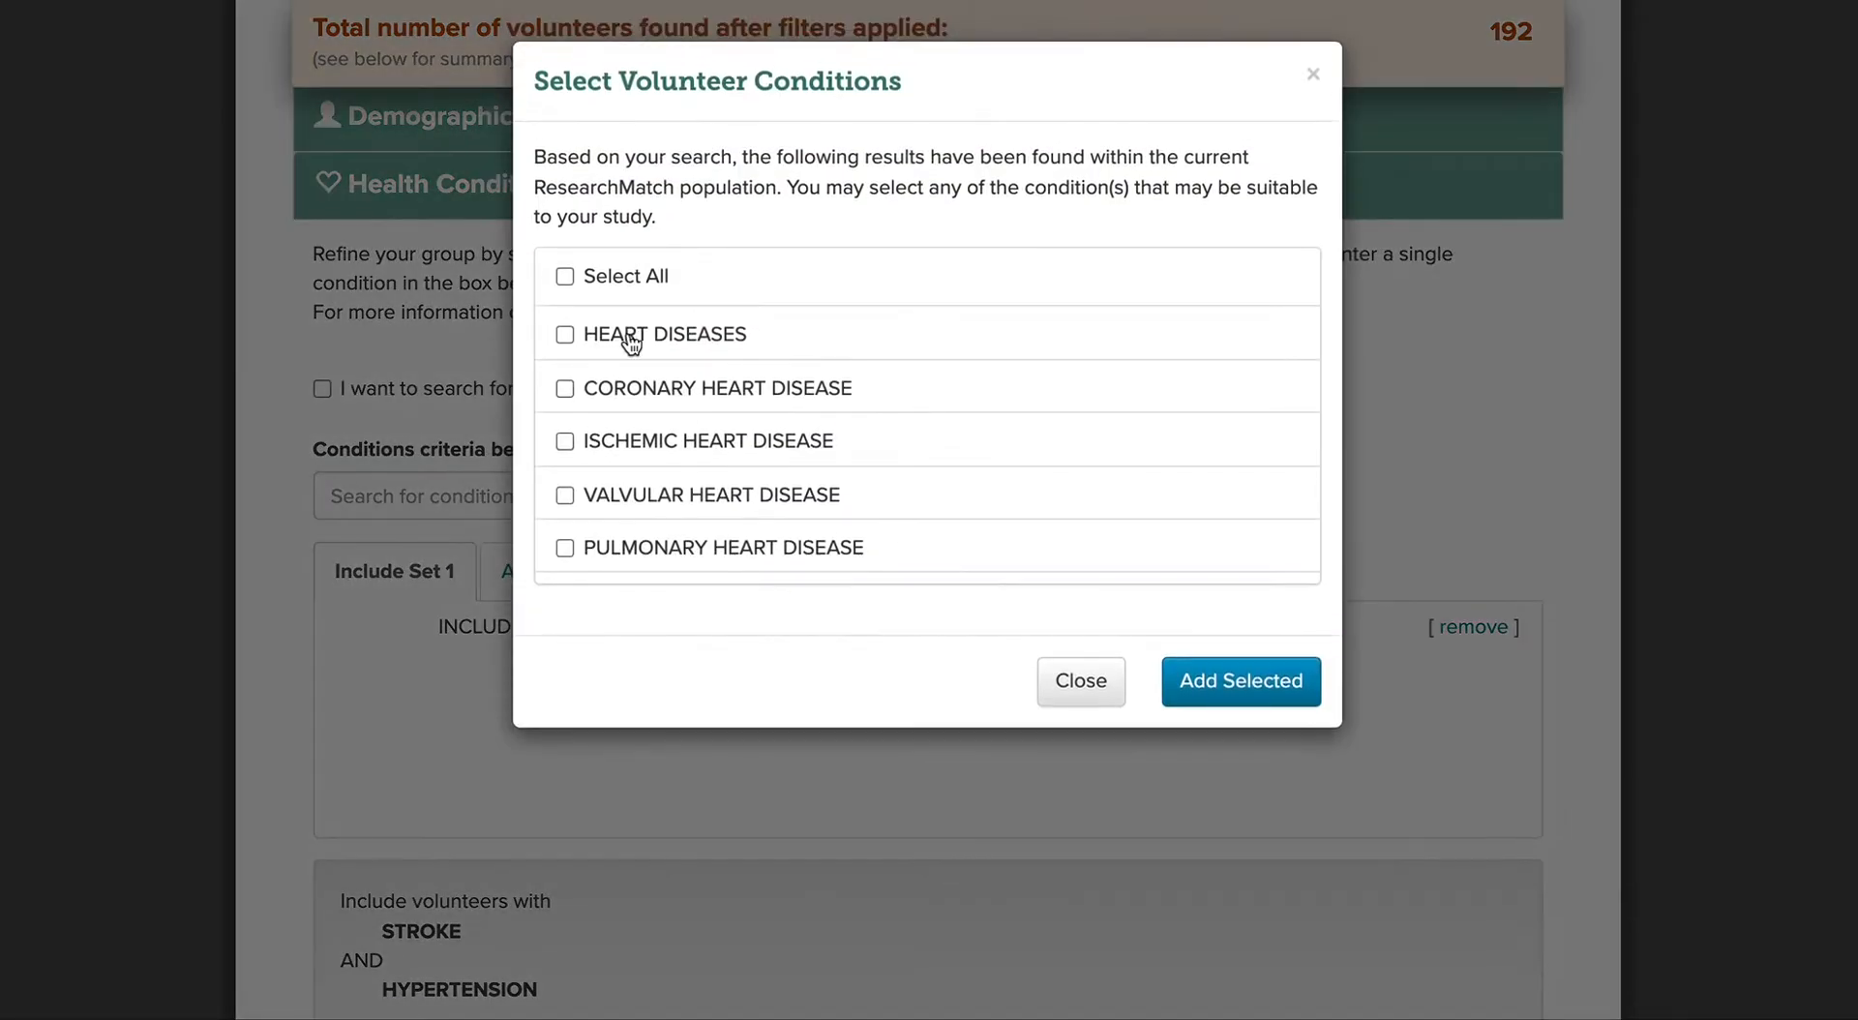
{"action": "left_click", "coordinate": [631, 341]}
{"action": "left_click", "coordinate": [735, 405]}
{"action": "scroll", "coordinate": [727, 455], "scroll_direction": "down", "scroll_amount": 1}
{"action": "scroll", "coordinate": [727, 455], "scroll_direction": "up", "scroll_amount": 1}
{"action": "left_click", "coordinate": [1246, 666]}
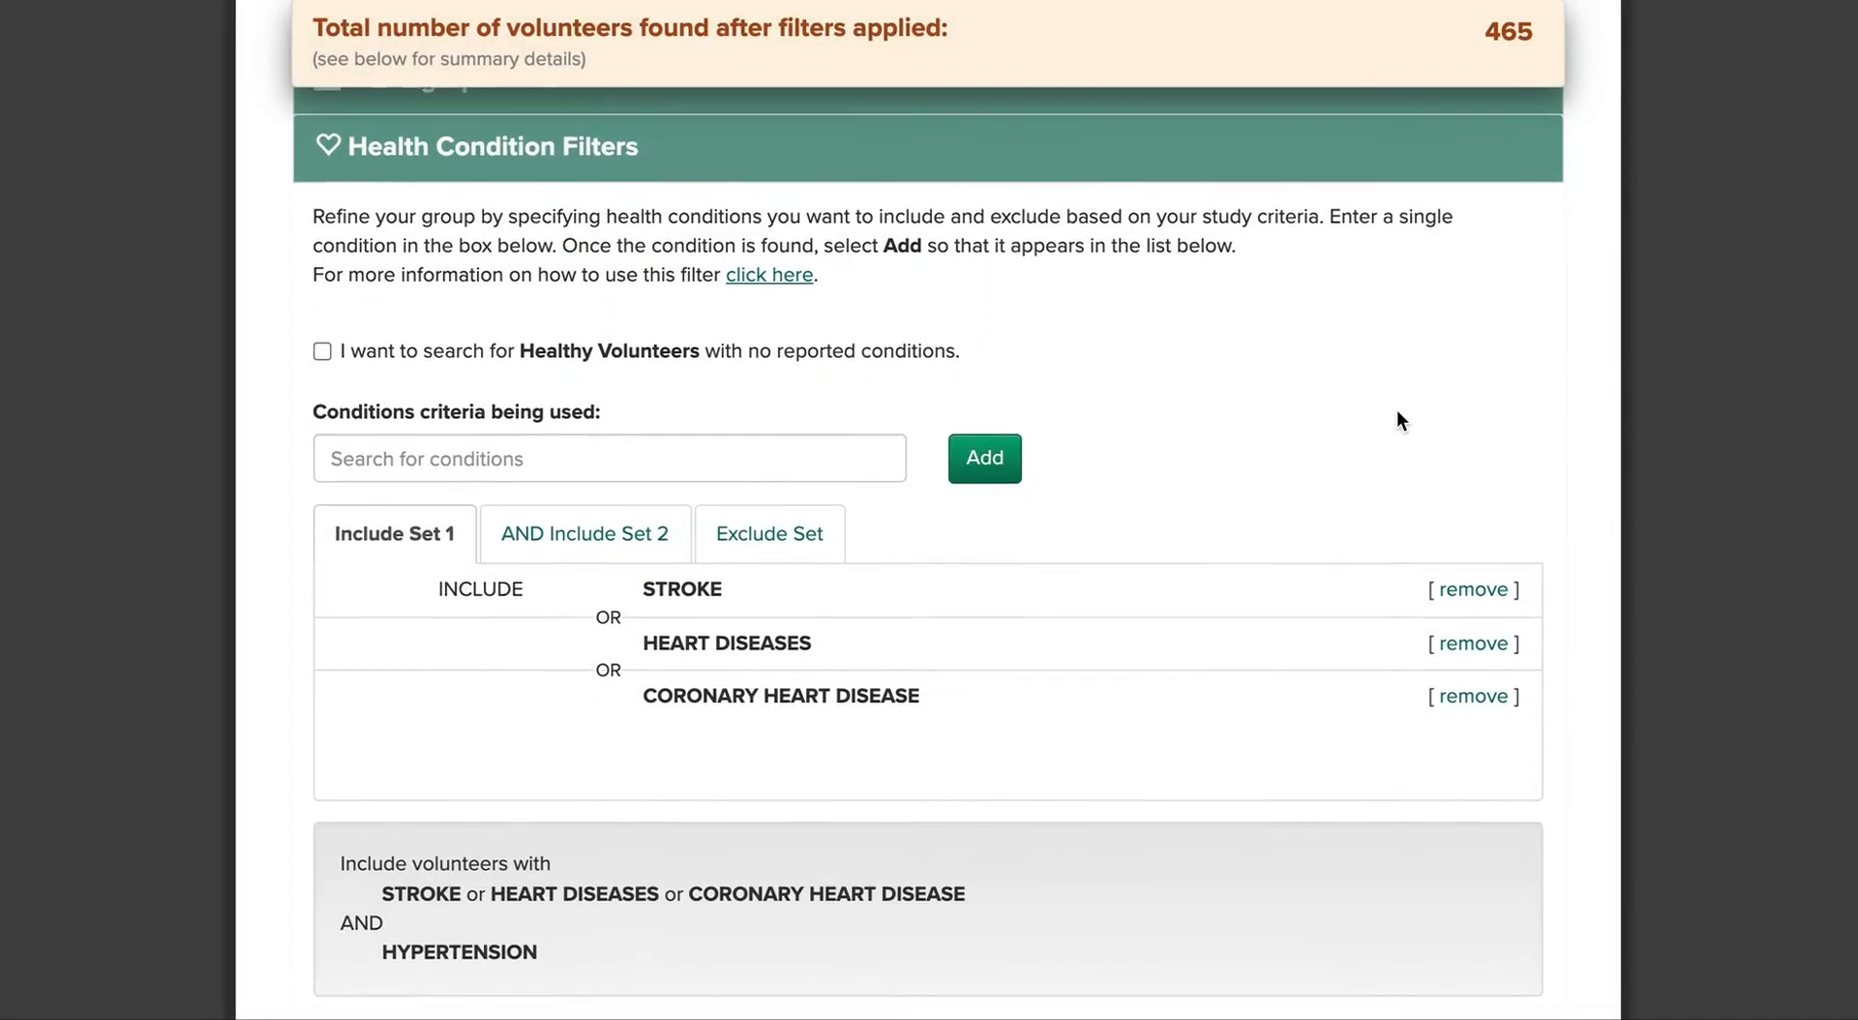
- Search for traumatic brain injury and add TRAUMATIC BRAIN INJURY to the Exclude Set
{"action": "scroll", "coordinate": [1397, 414], "scroll_direction": "down", "scroll_amount": 1}
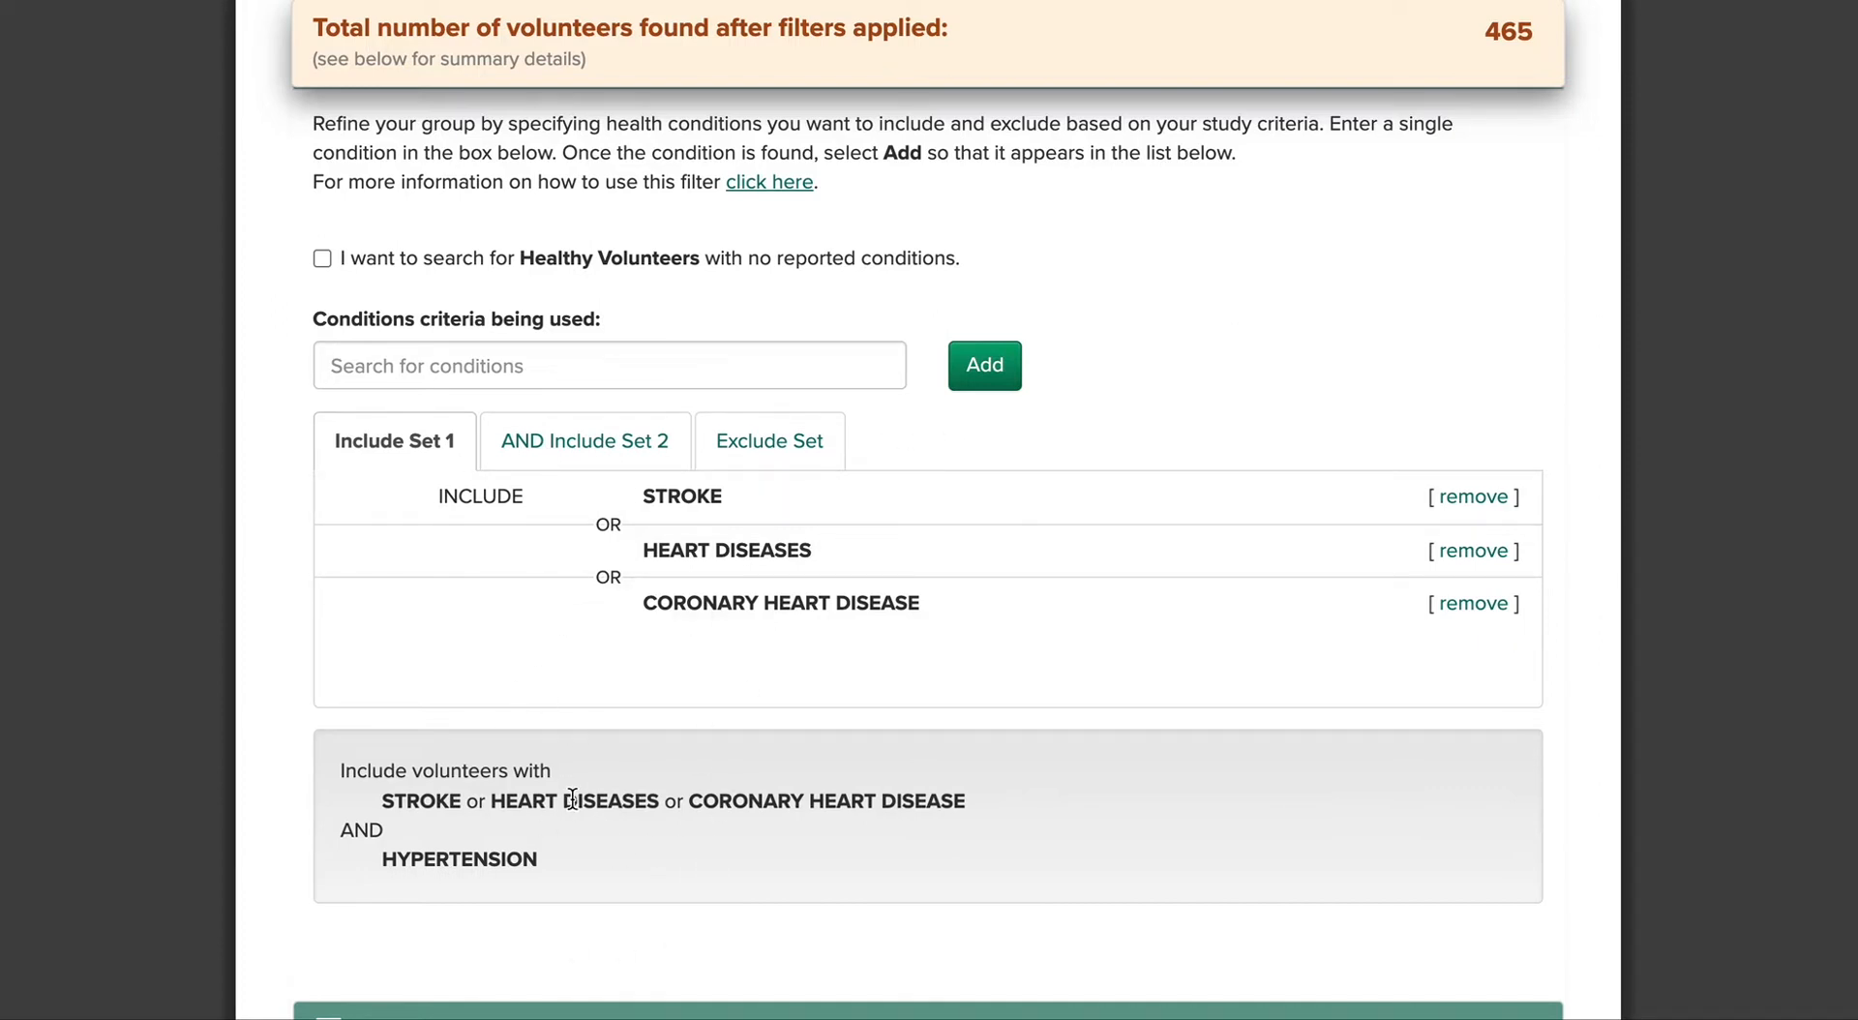
{"action": "scroll", "coordinate": [572, 799], "scroll_direction": "down", "scroll_amount": 1}
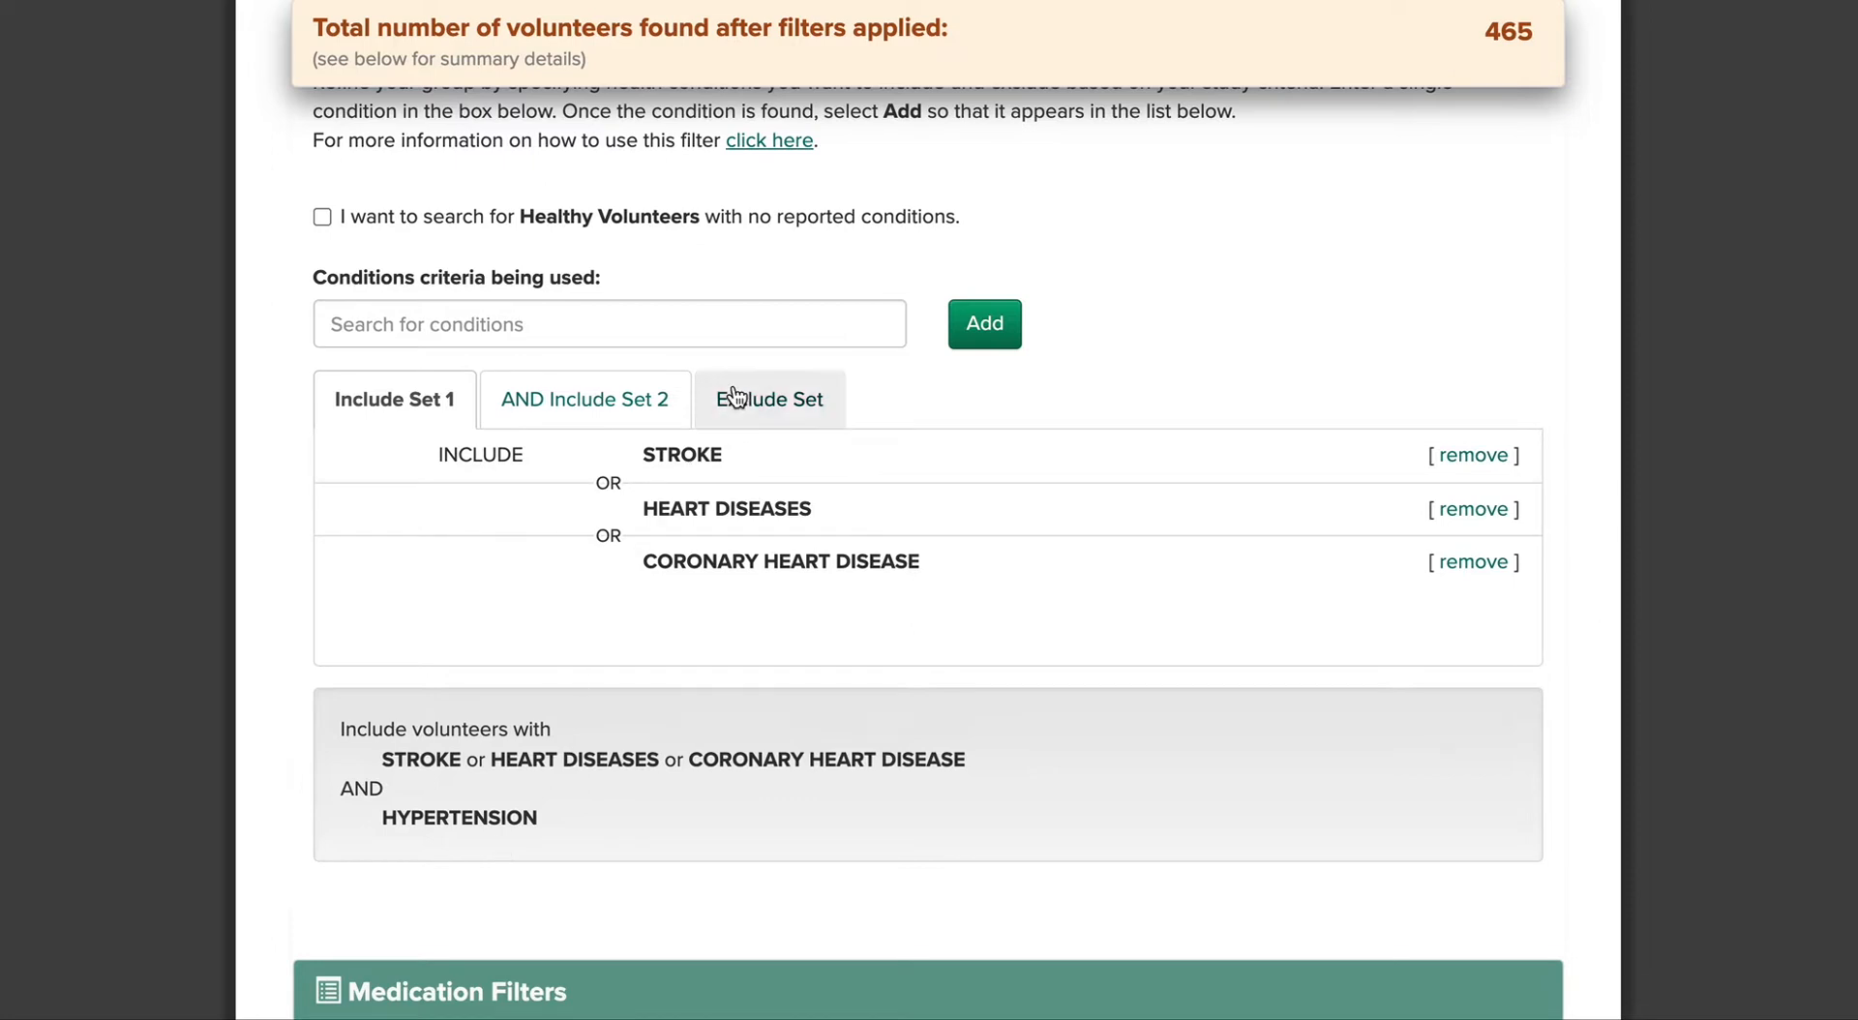
{"action": "left_click", "coordinate": [774, 399]}
{"action": "left_click", "coordinate": [690, 325]}
{"action": "type", "text": "t"}
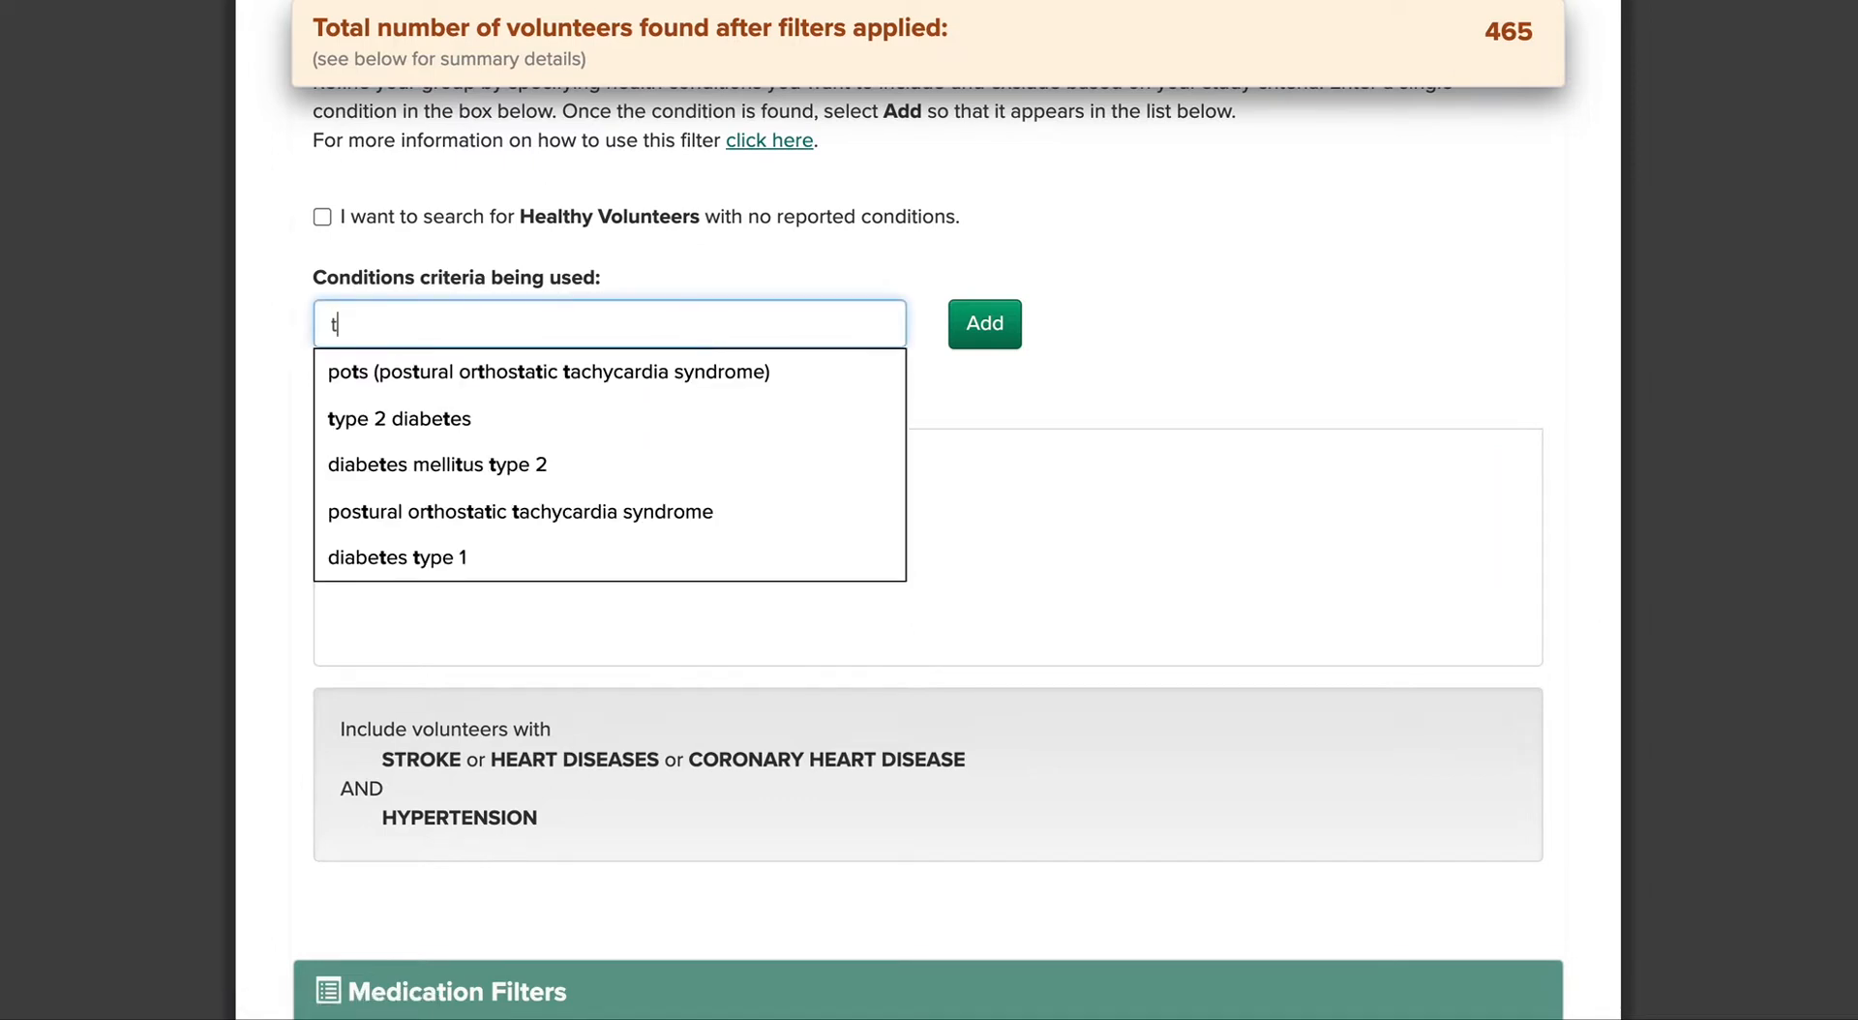
{"action": "type", "text": "raum"}
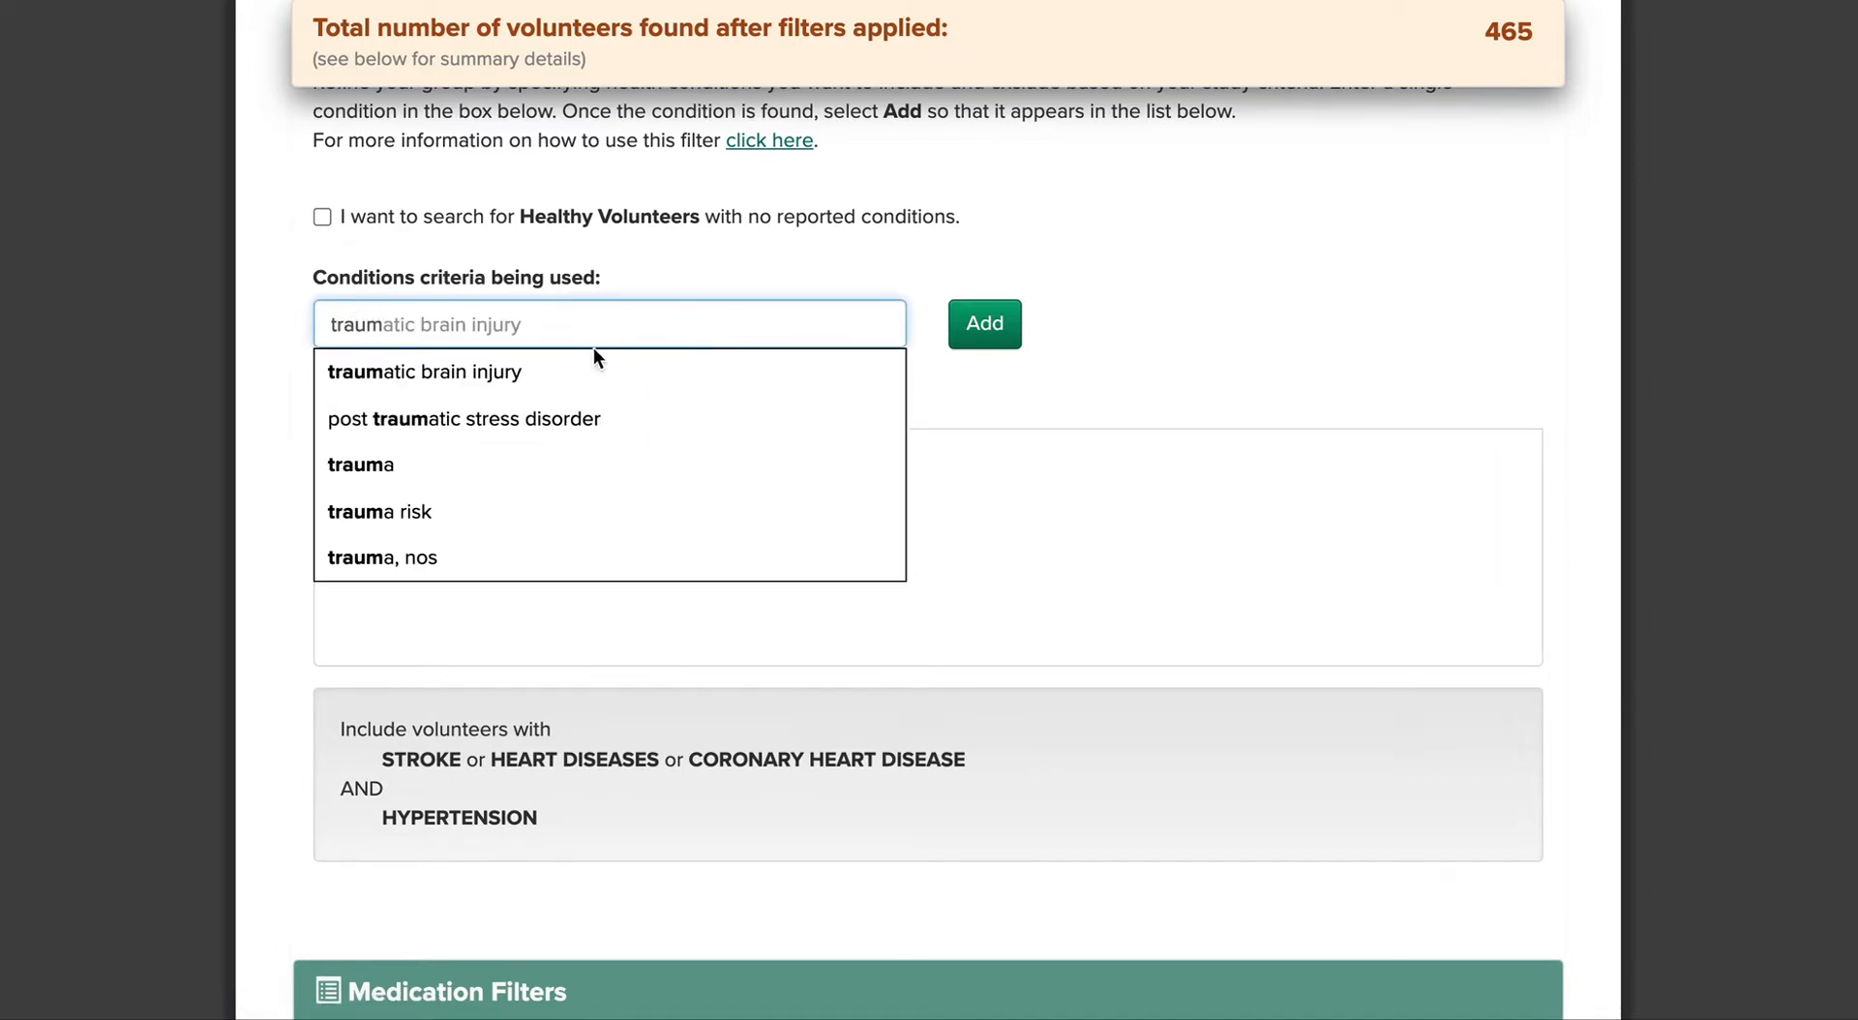
{"action": "left_click", "coordinate": [495, 377]}
{"action": "left_click", "coordinate": [1000, 322]}
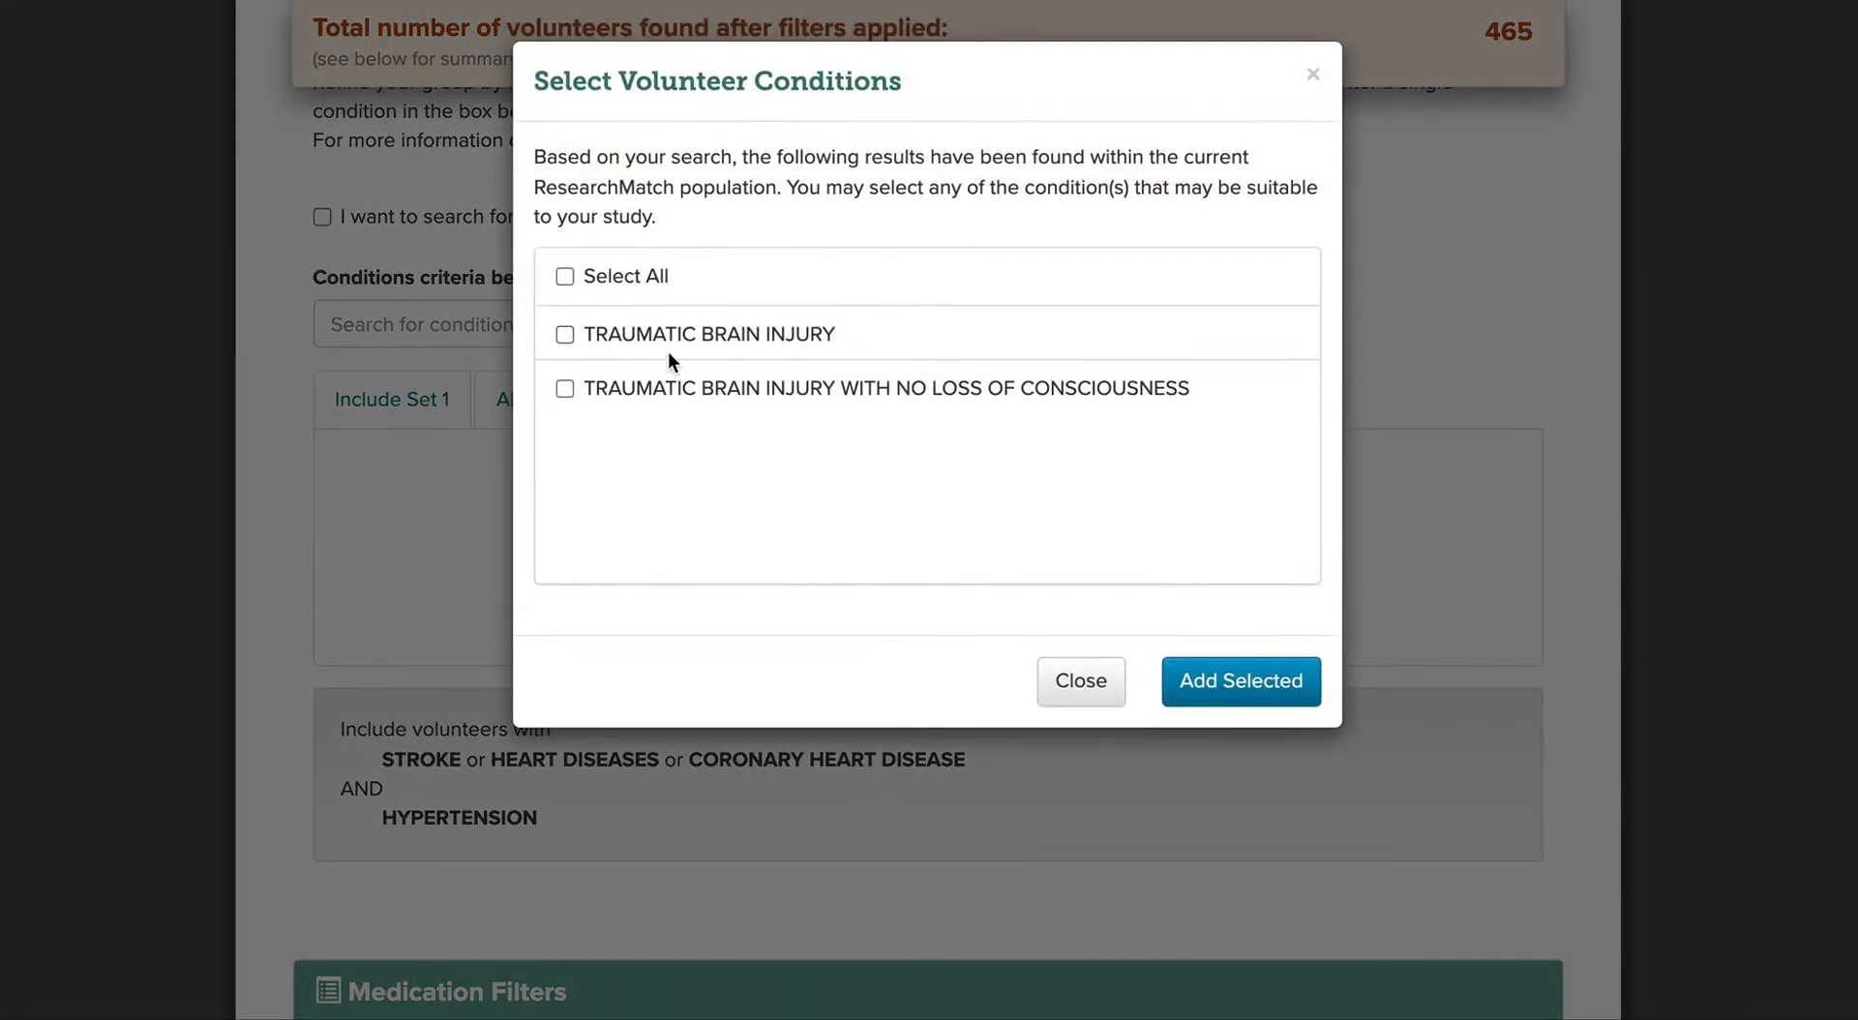
{"action": "left_click", "coordinate": [667, 343]}
{"action": "left_click", "coordinate": [1267, 705]}
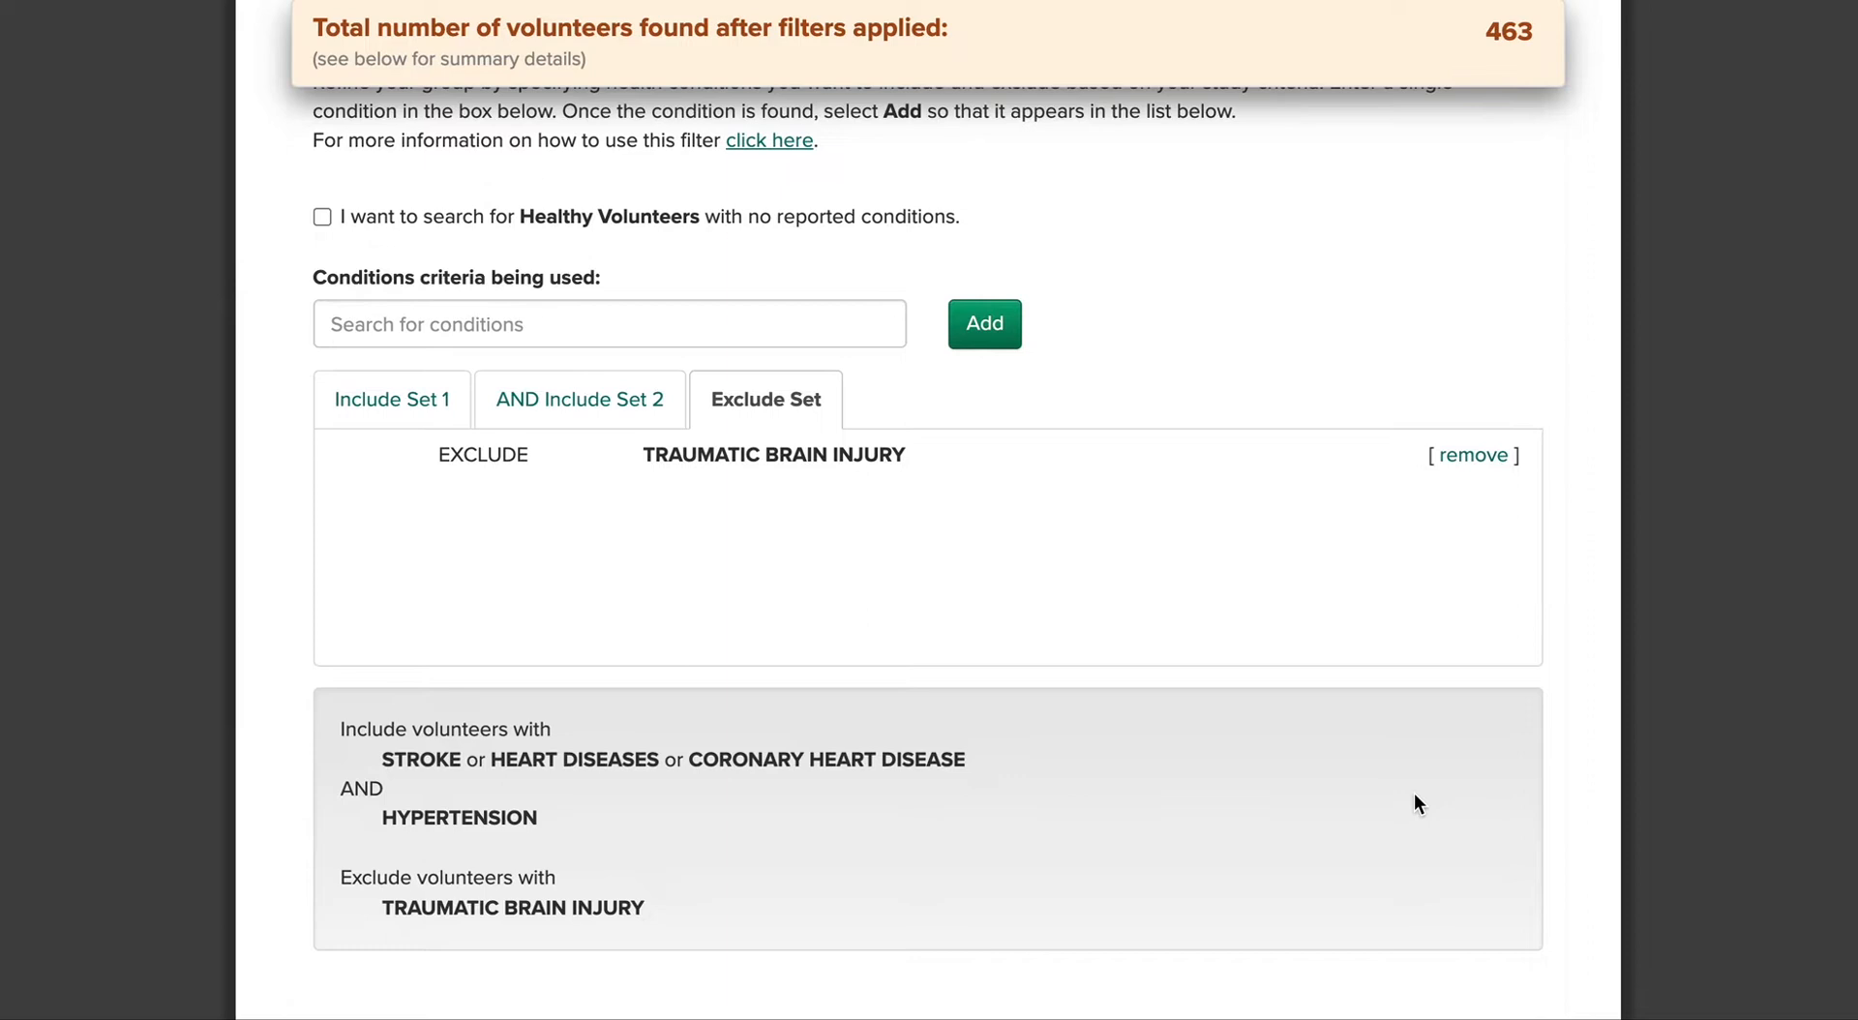
- Review the included and excluded health conditions, look over the medication filter options, and return to the health condition filters
{"action": "scroll", "coordinate": [1413, 799], "scroll_direction": "down", "scroll_amount": 5}
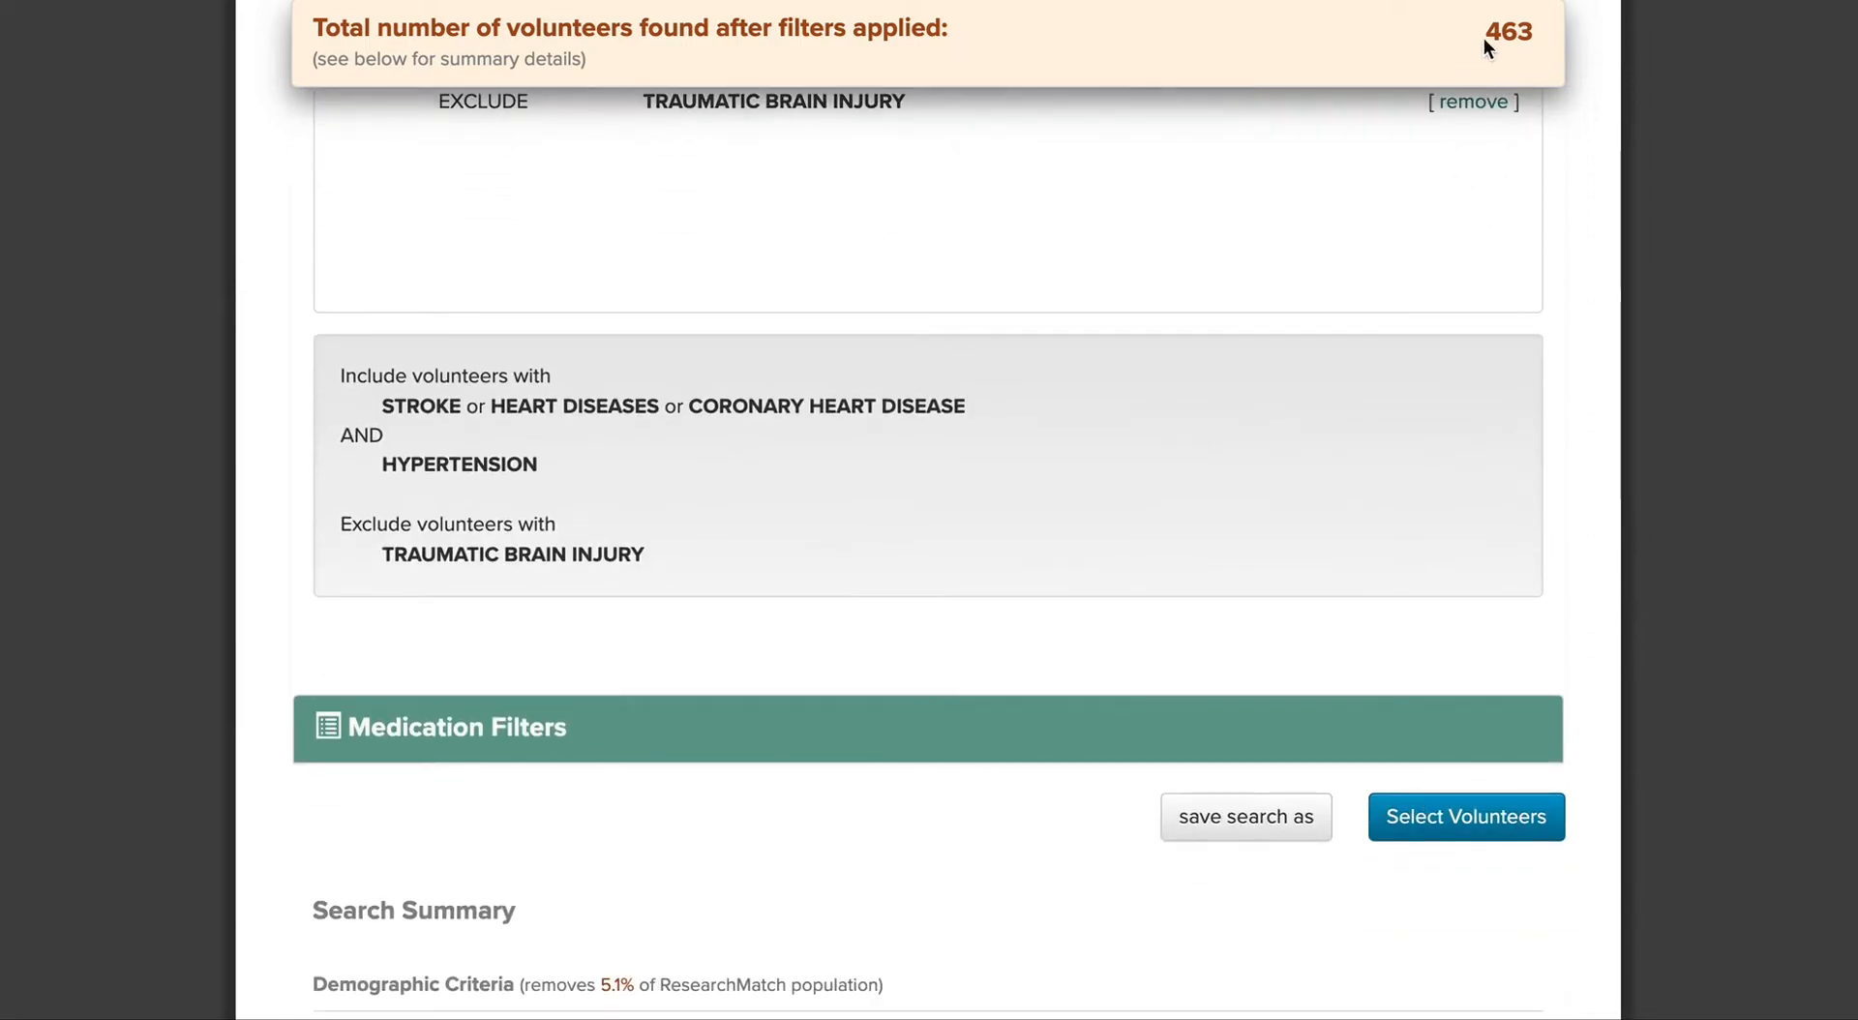
{"action": "scroll", "coordinate": [1163, 467], "scroll_direction": "up", "scroll_amount": 10}
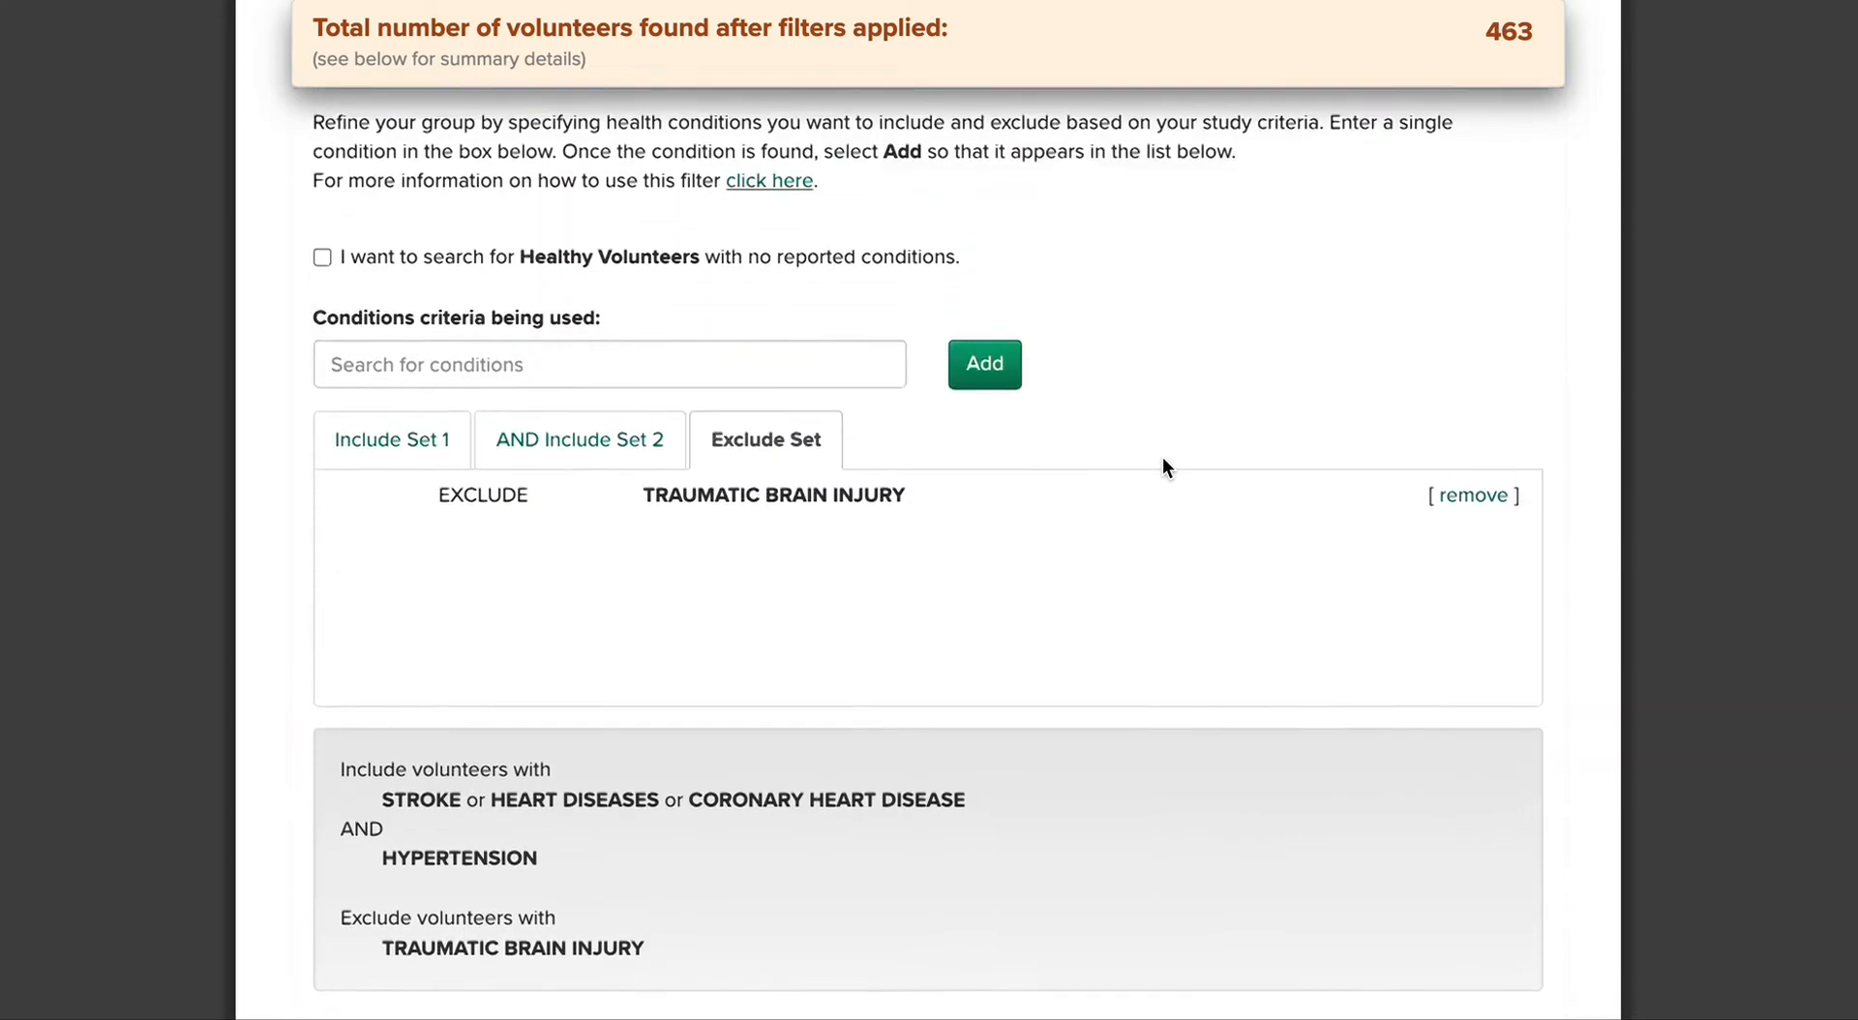
{"action": "scroll", "coordinate": [1161, 456], "scroll_direction": "down", "scroll_amount": 9}
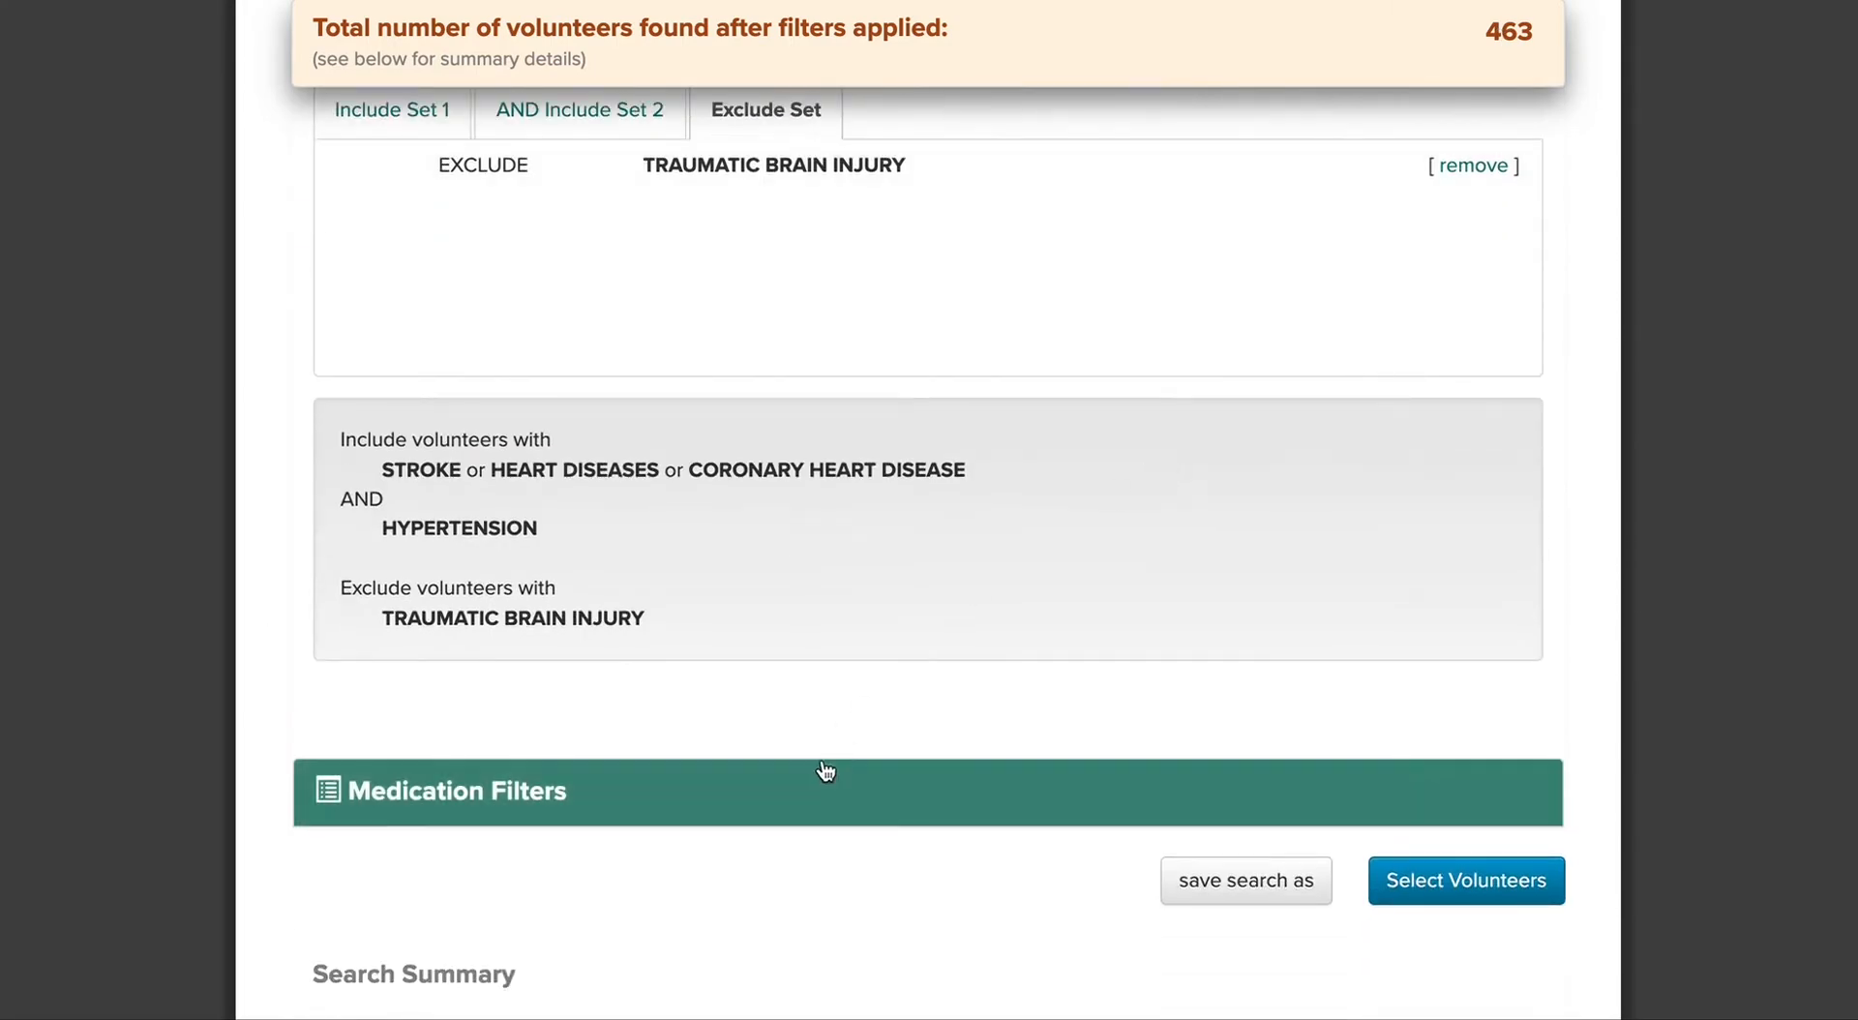
{"action": "left_click", "coordinate": [825, 771]}
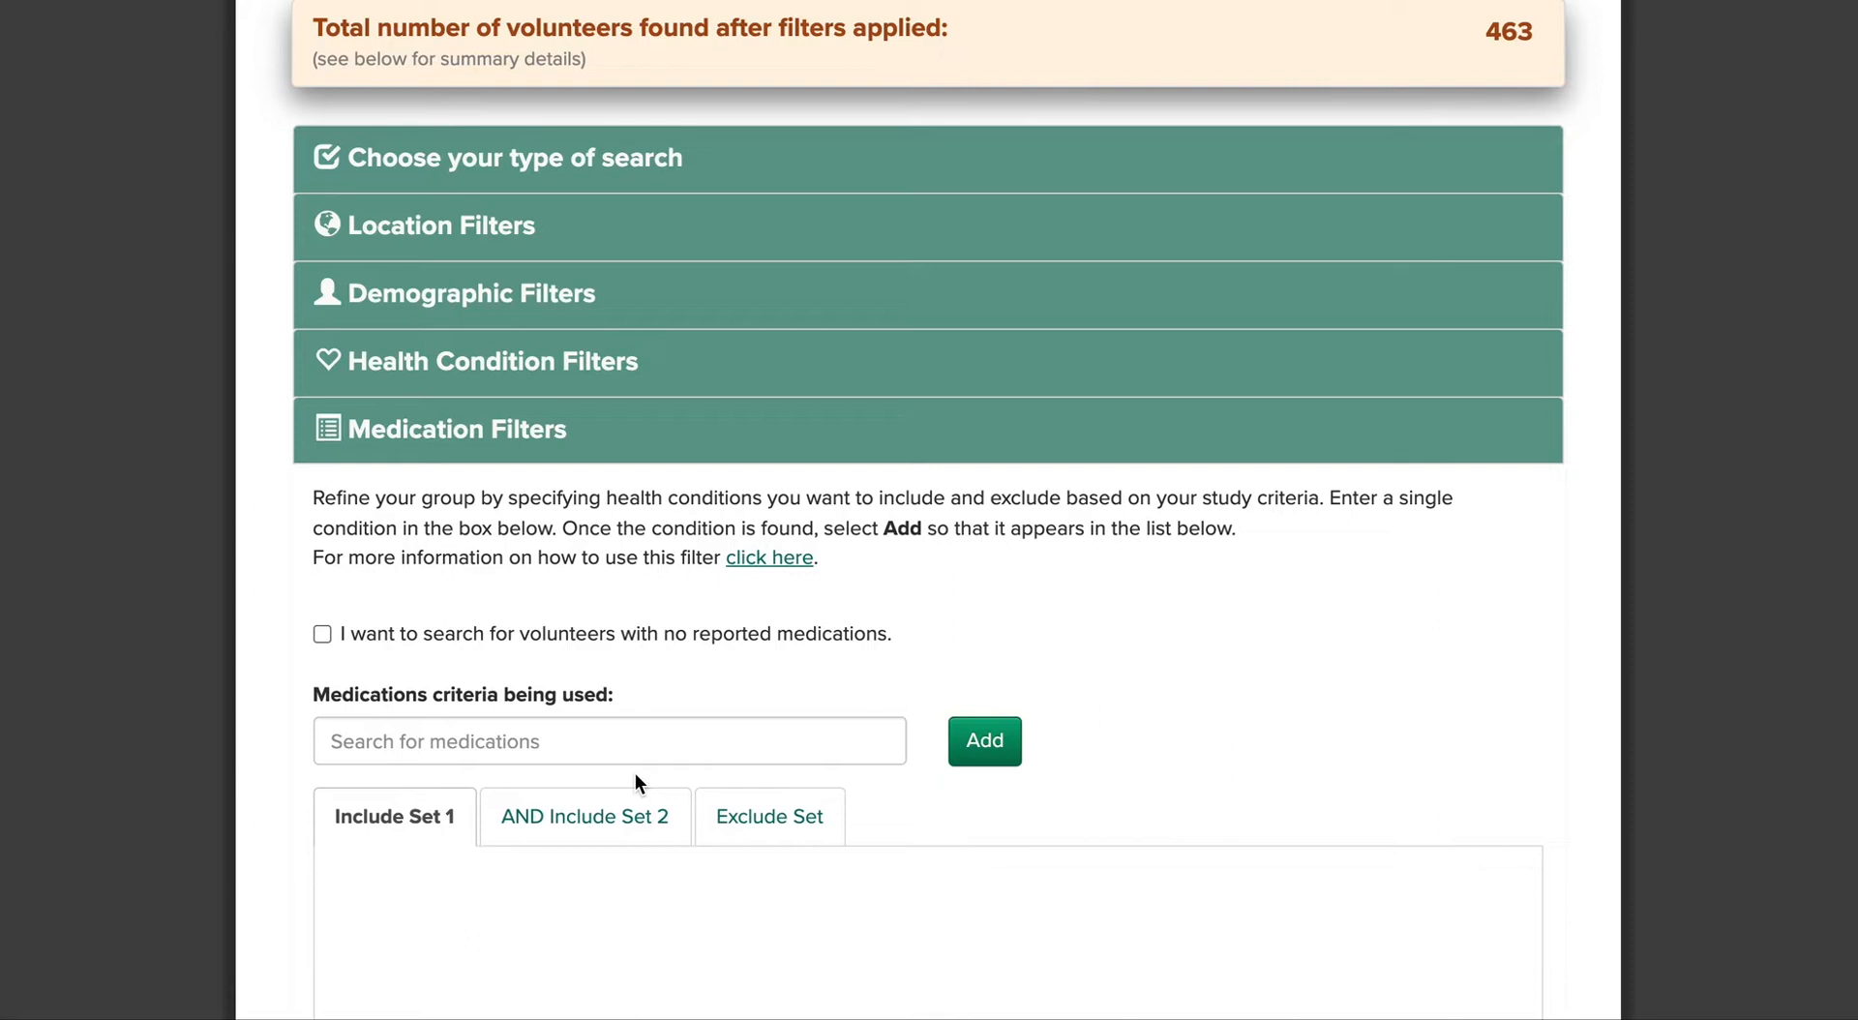
{"action": "left_click", "coordinate": [515, 430]}
{"action": "left_click", "coordinate": [503, 389]}
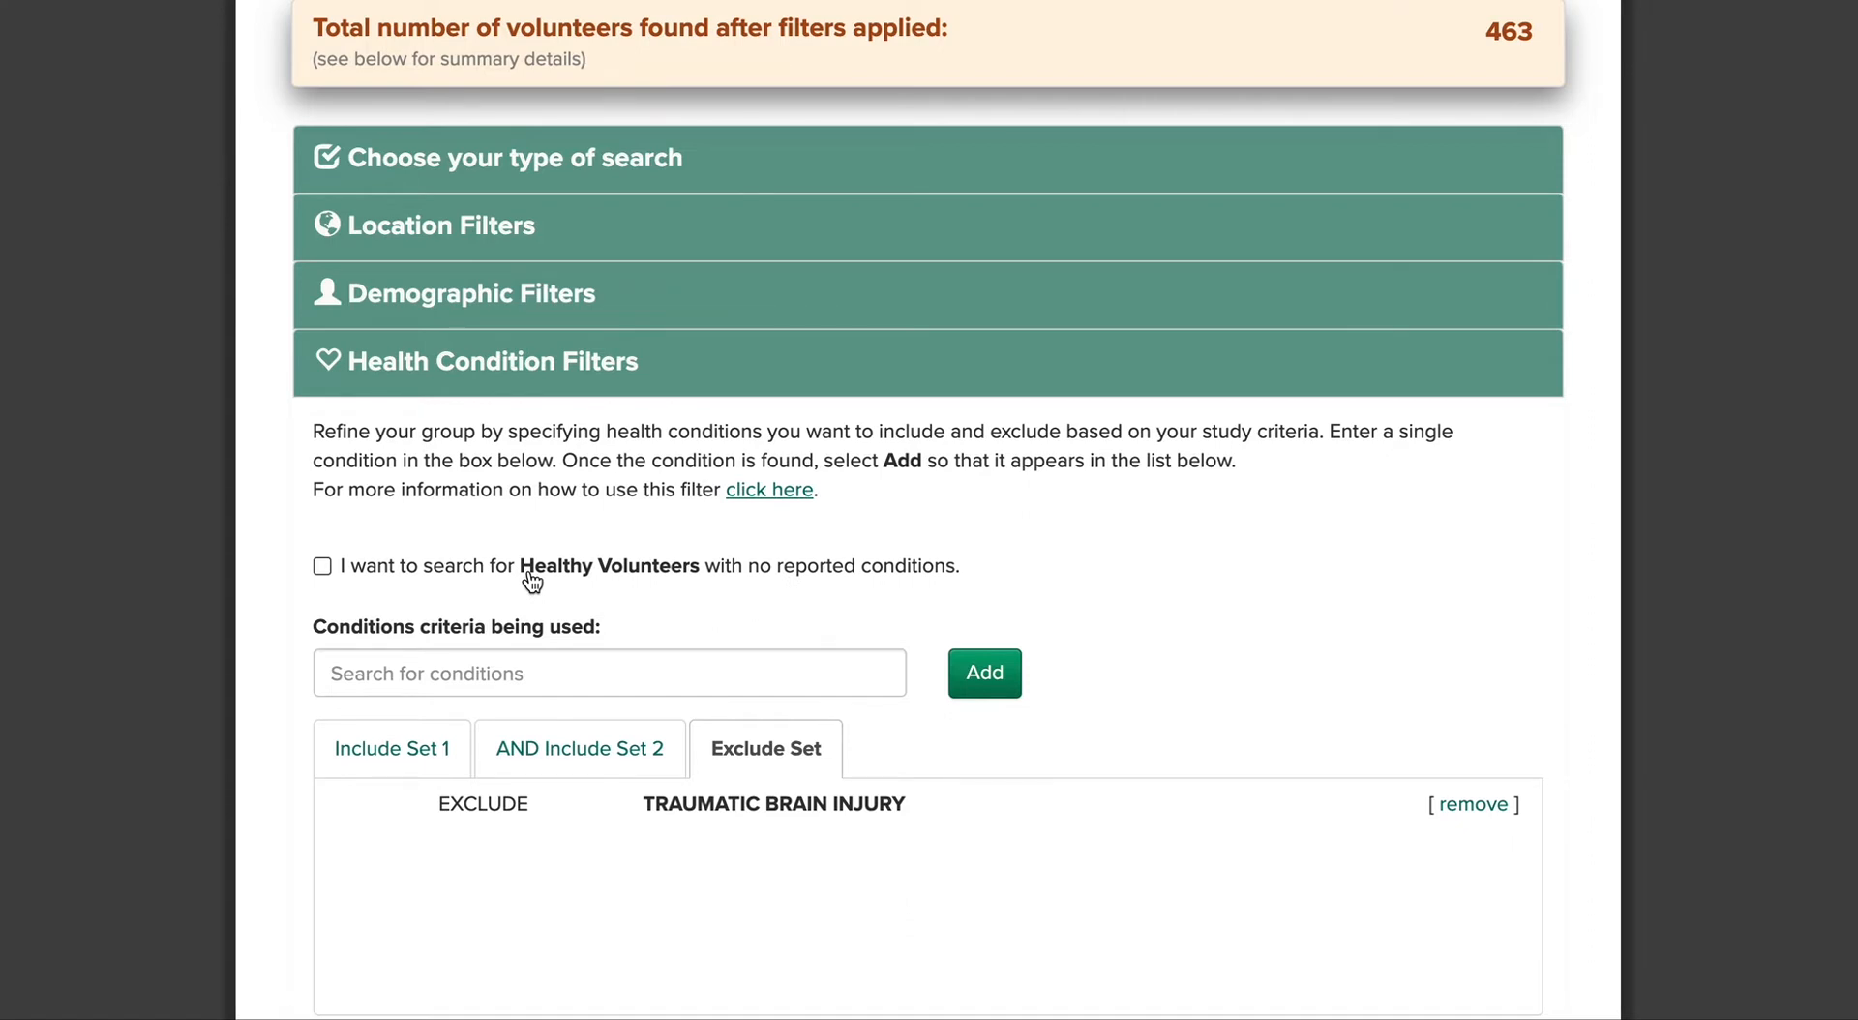
- Proceed to selecting volunteers with the current health condition criteria, without saving the search
{"action": "scroll", "coordinate": [532, 579], "scroll_direction": "down", "scroll_amount": 8}
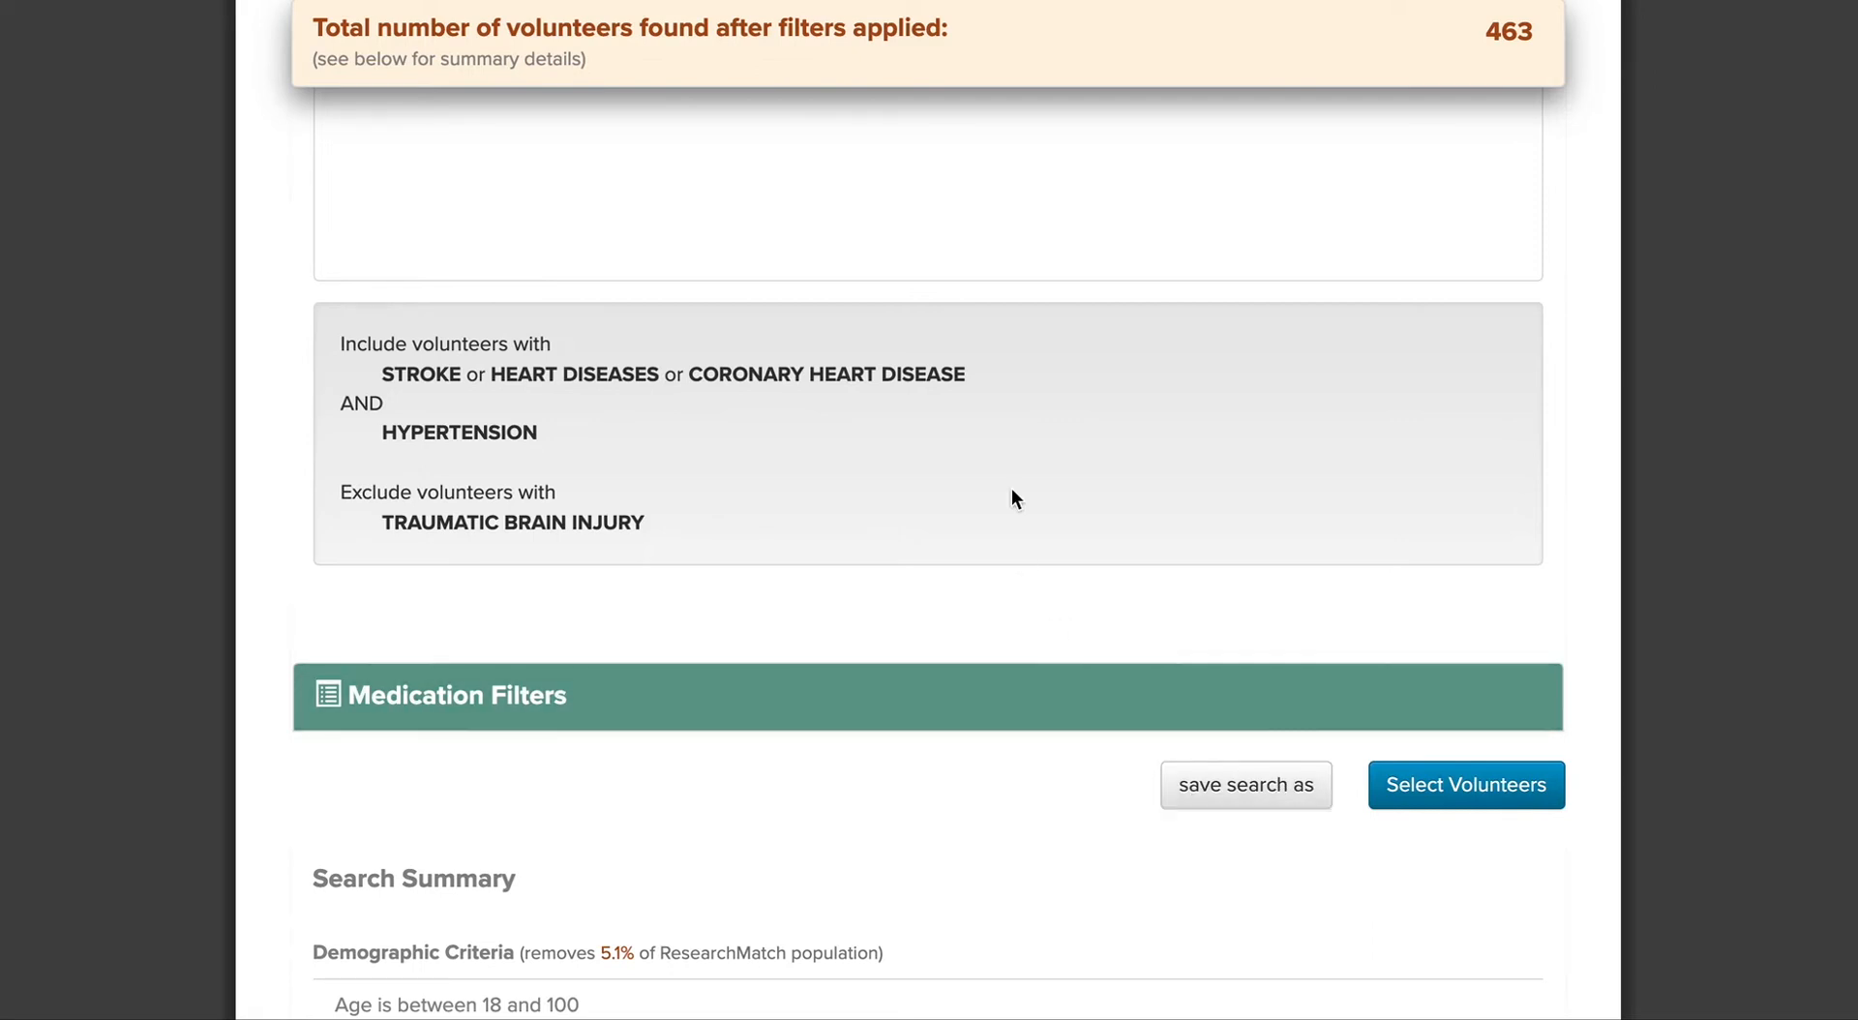
{"action": "scroll", "coordinate": [1012, 488], "scroll_direction": "up", "scroll_amount": 3}
{"action": "scroll", "coordinate": [711, 389], "scroll_direction": "down", "scroll_amount": 4}
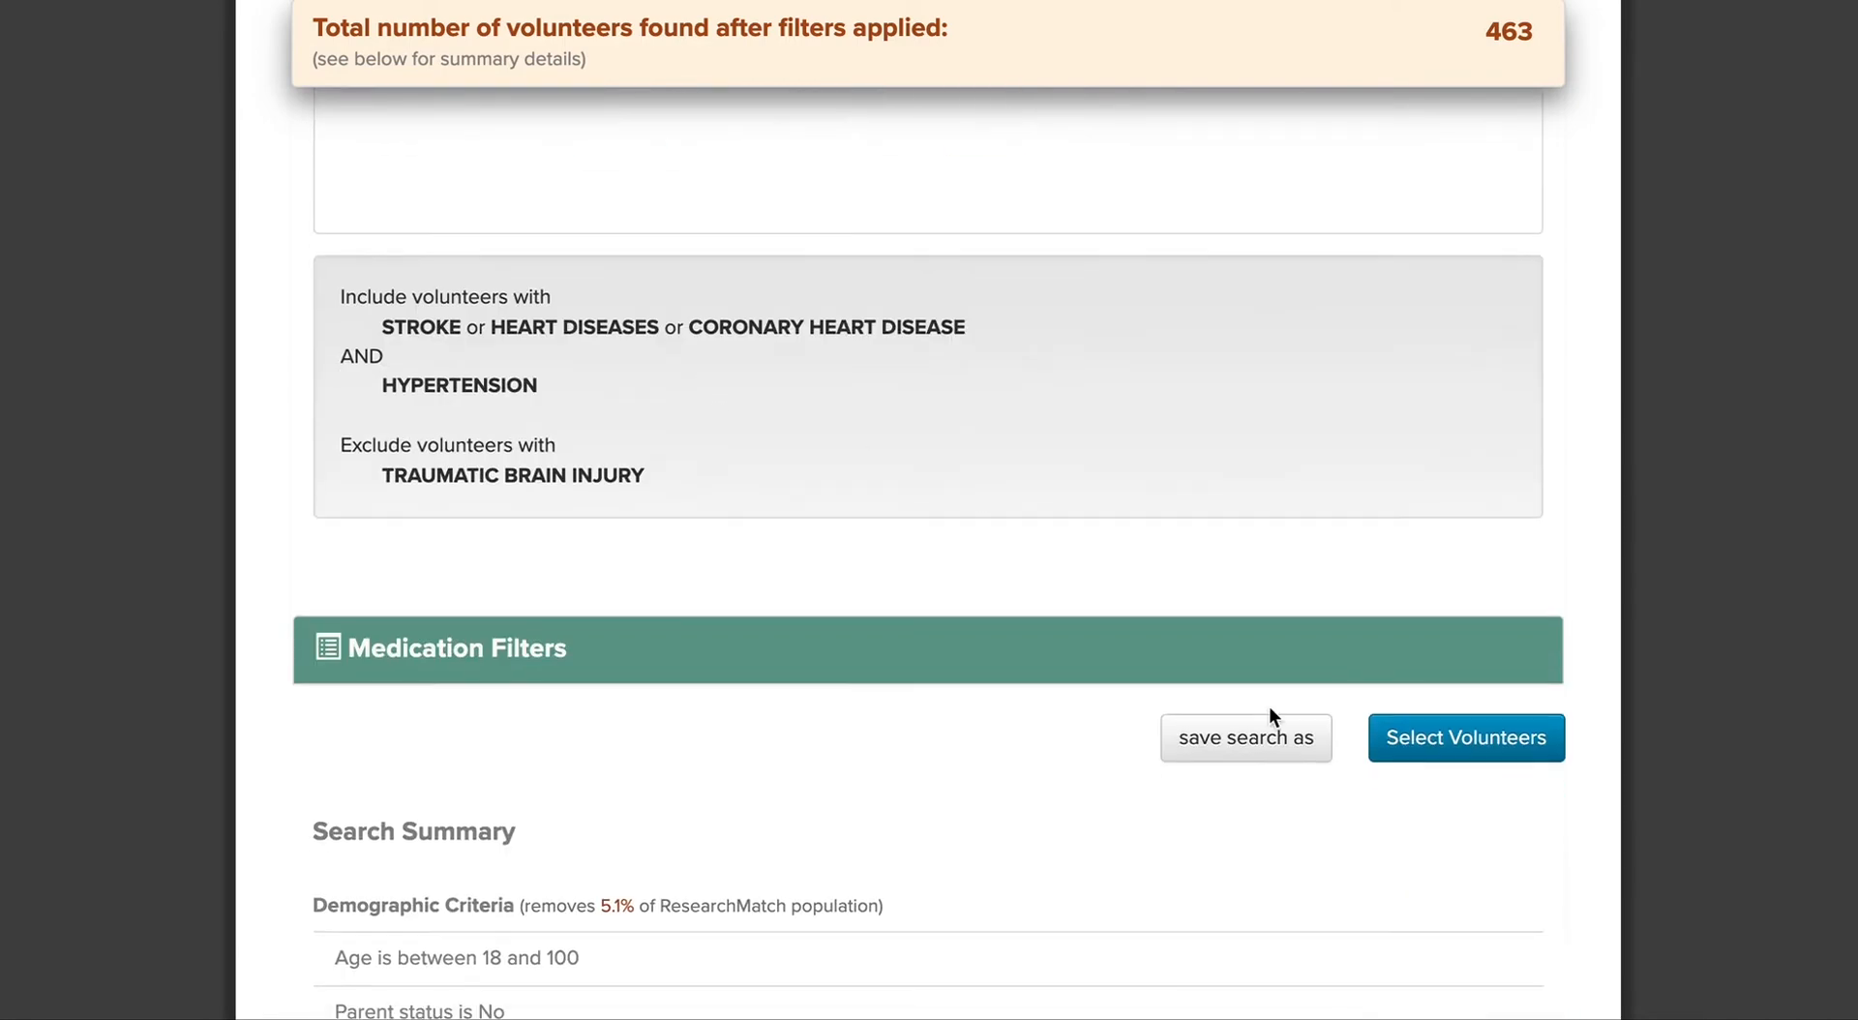
{"action": "left_click", "coordinate": [1437, 726]}
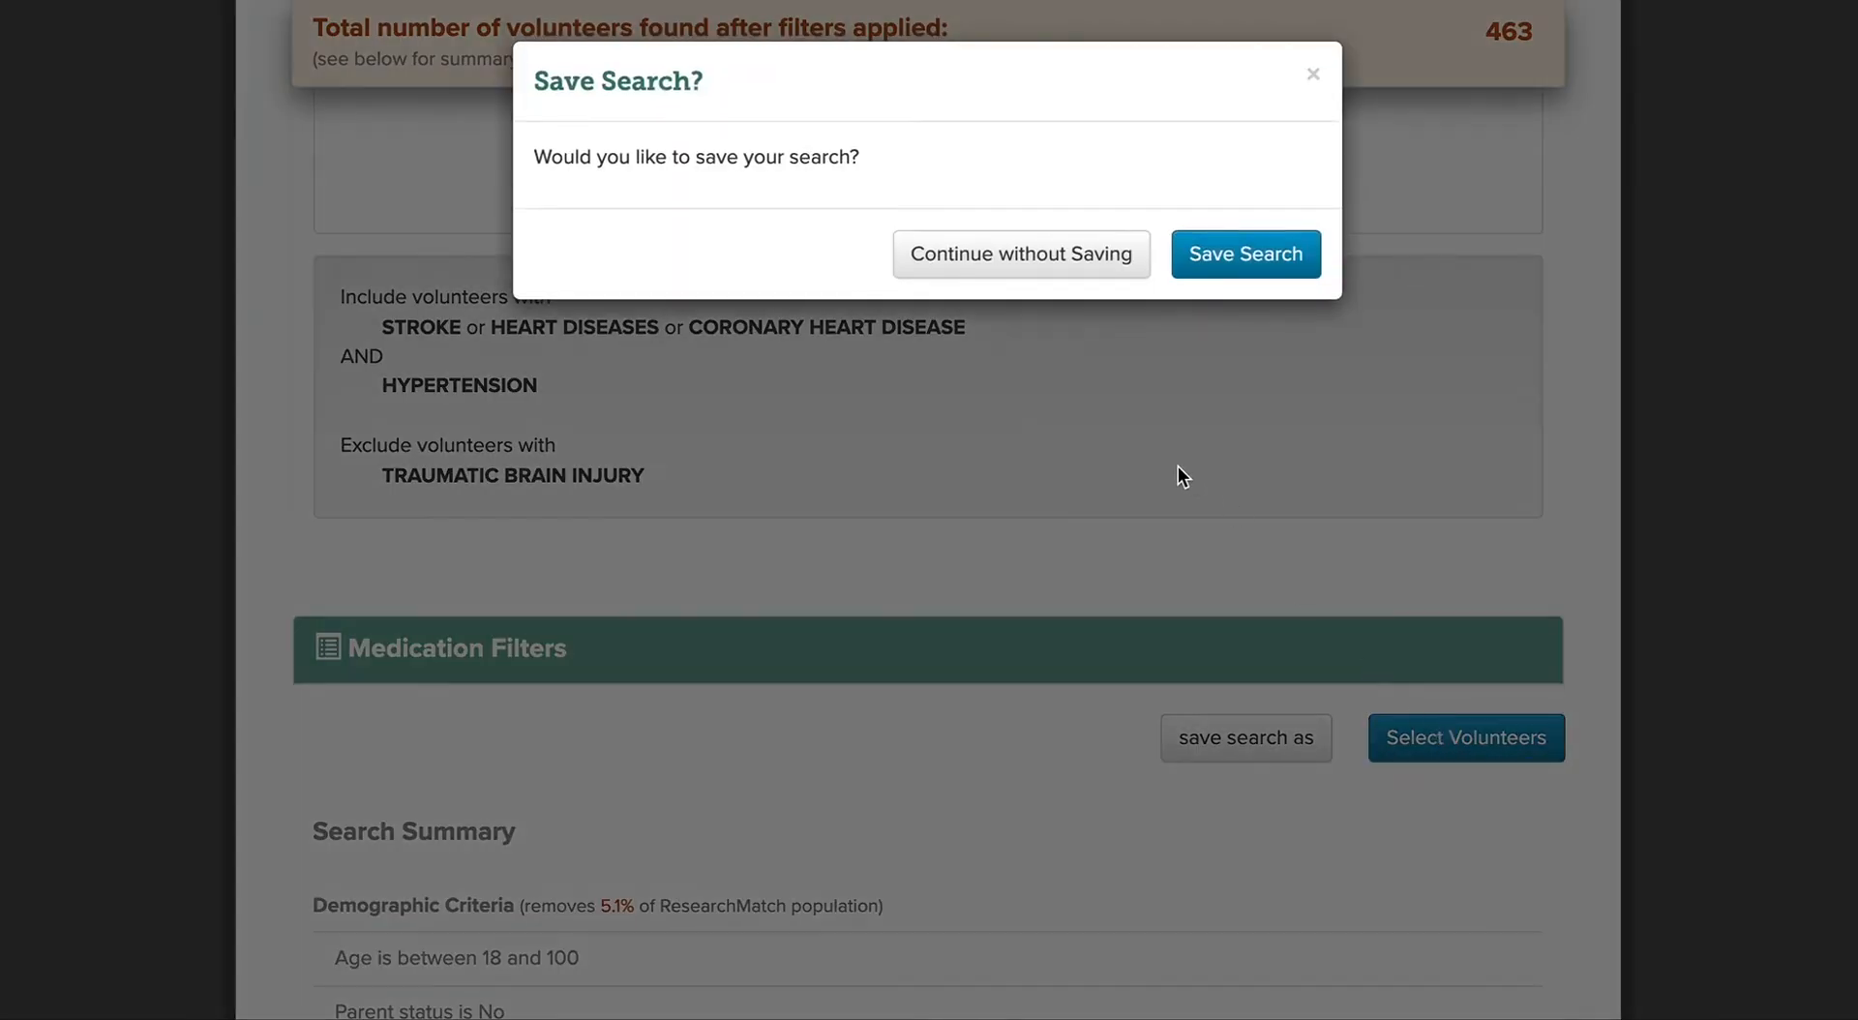
{"action": "left_click", "coordinate": [1040, 252]}
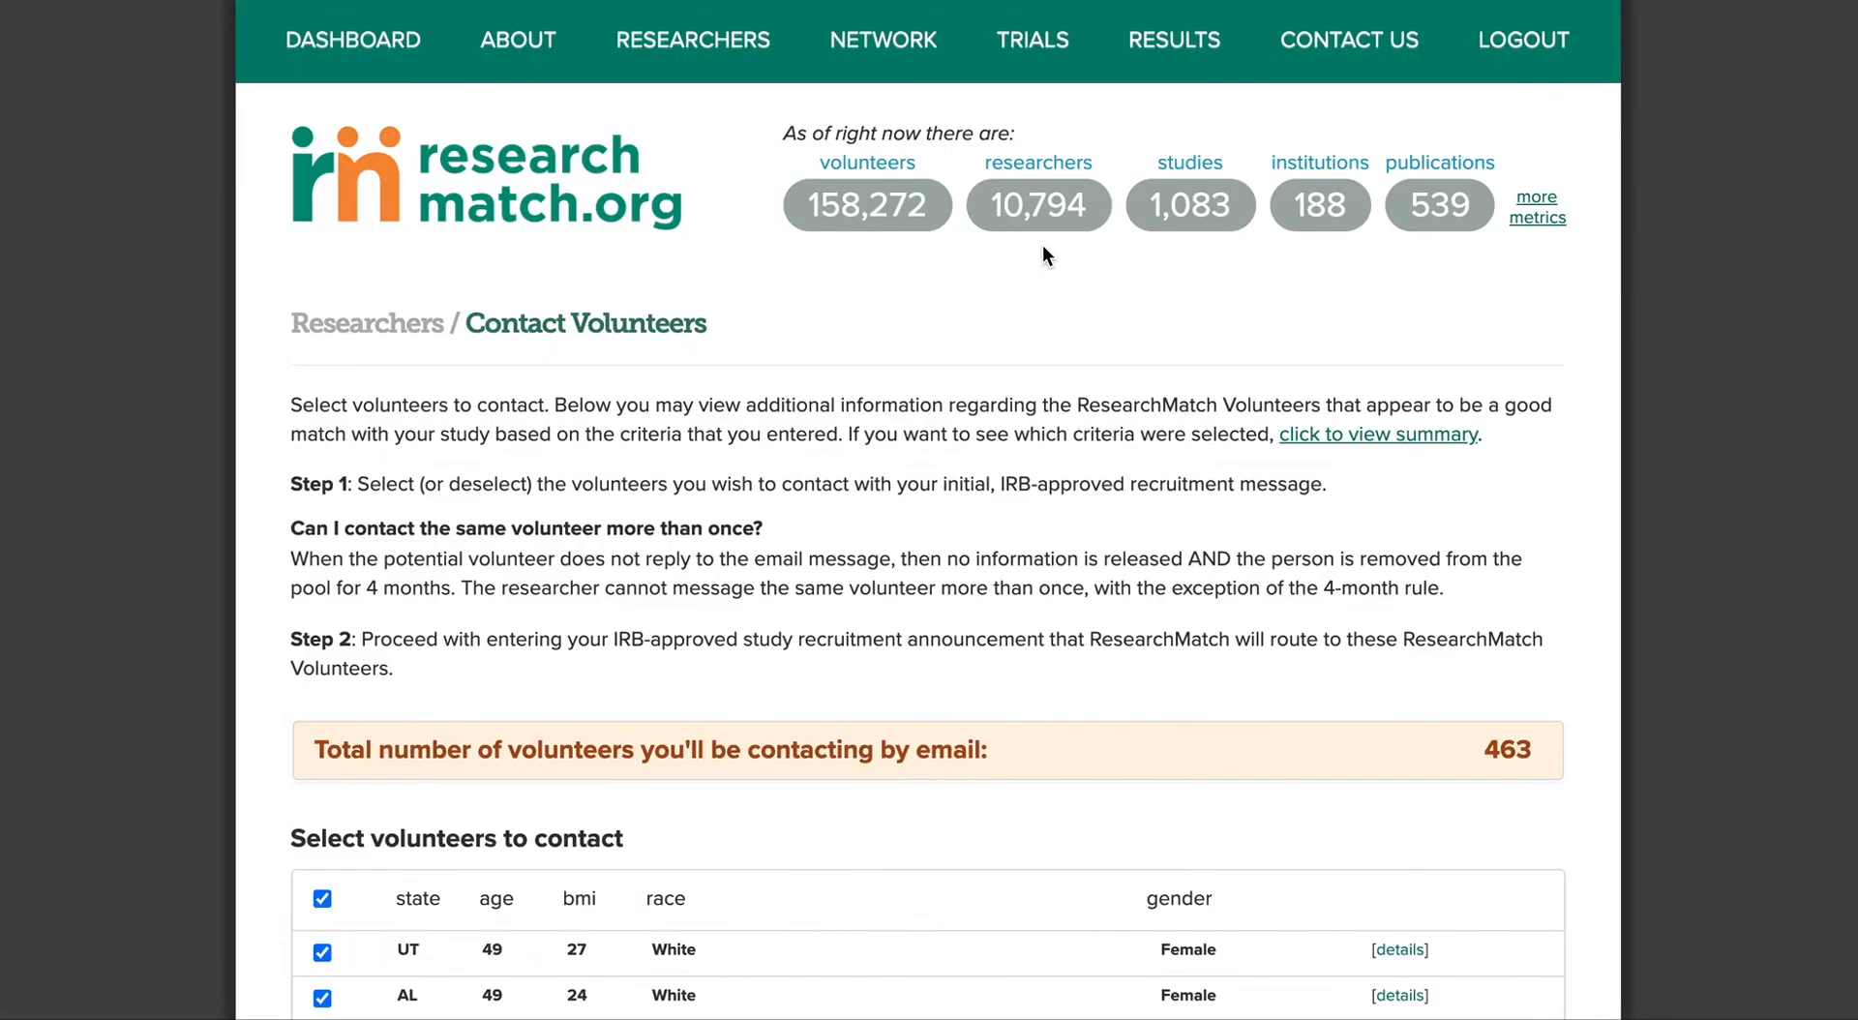
- Look through the matching volunteers and randomly select 100 of them to contact
{"action": "scroll", "coordinate": [1016, 562], "scroll_direction": "down", "scroll_amount": 4}
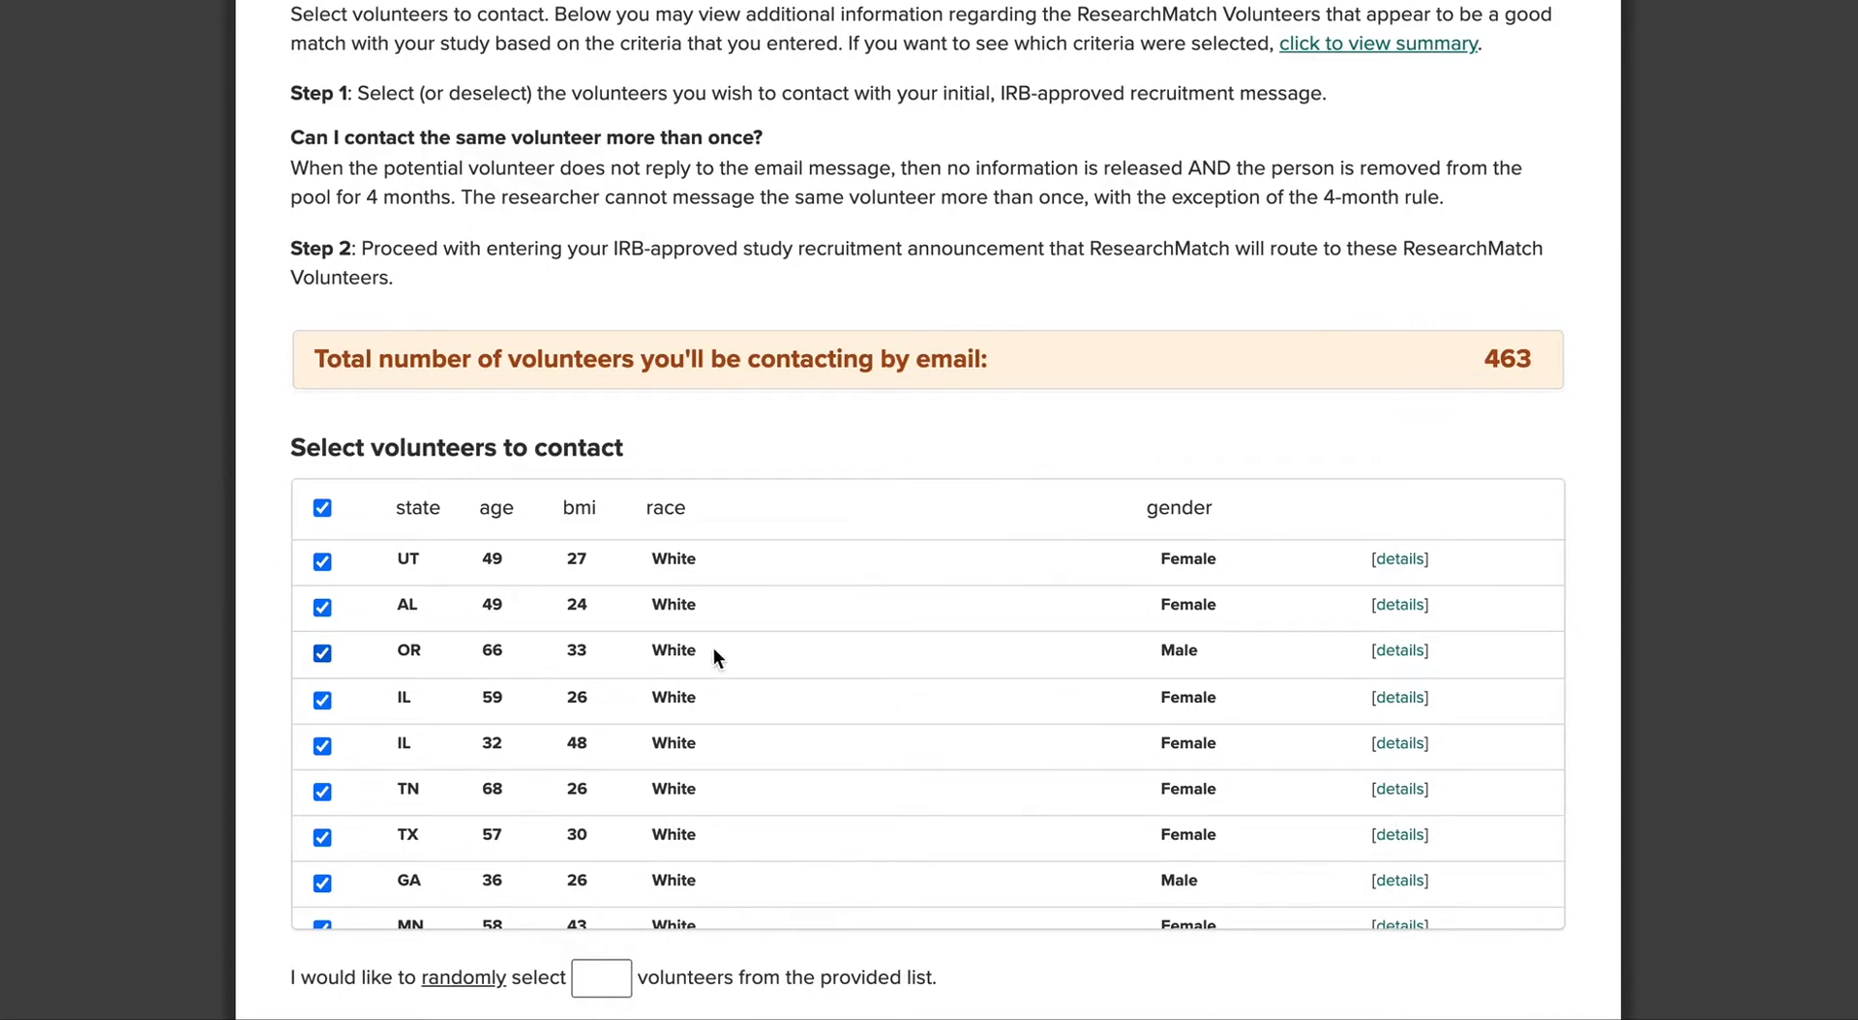
{"action": "scroll", "coordinate": [713, 647], "scroll_direction": "down", "scroll_amount": 4}
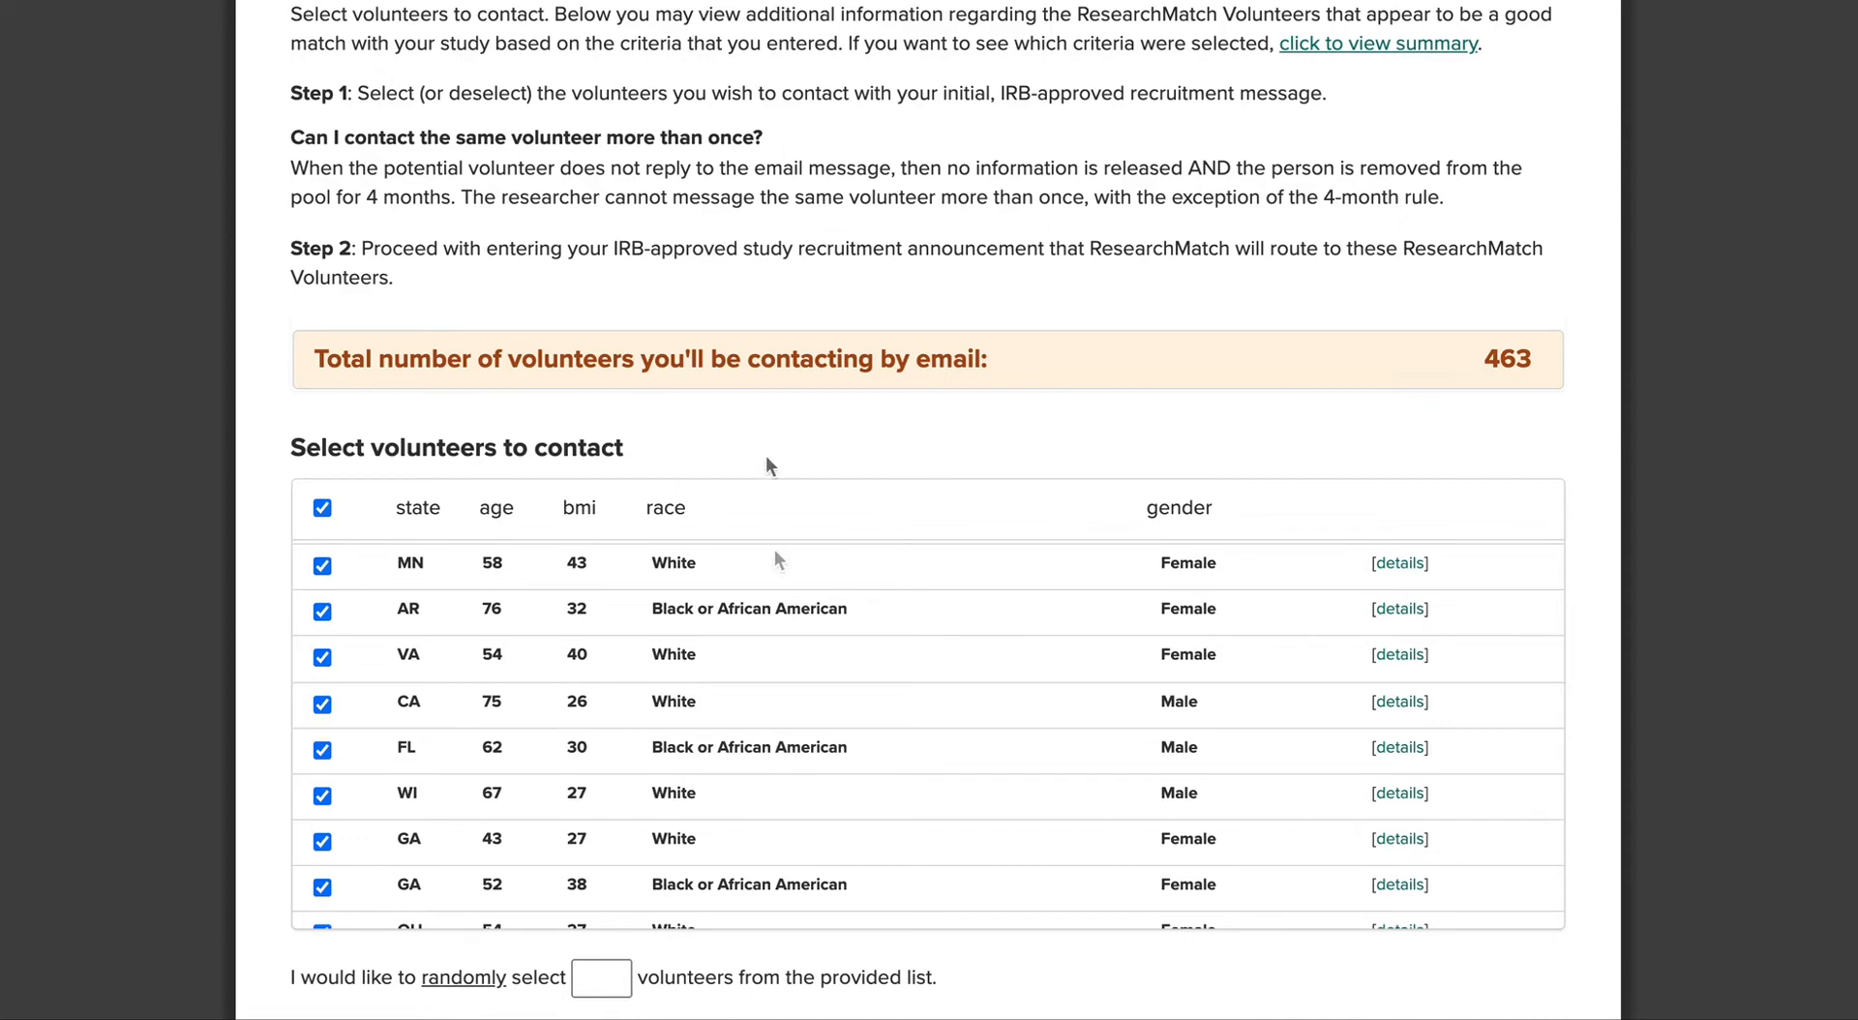
{"action": "scroll", "coordinate": [769, 426], "scroll_direction": "down", "scroll_amount": 3}
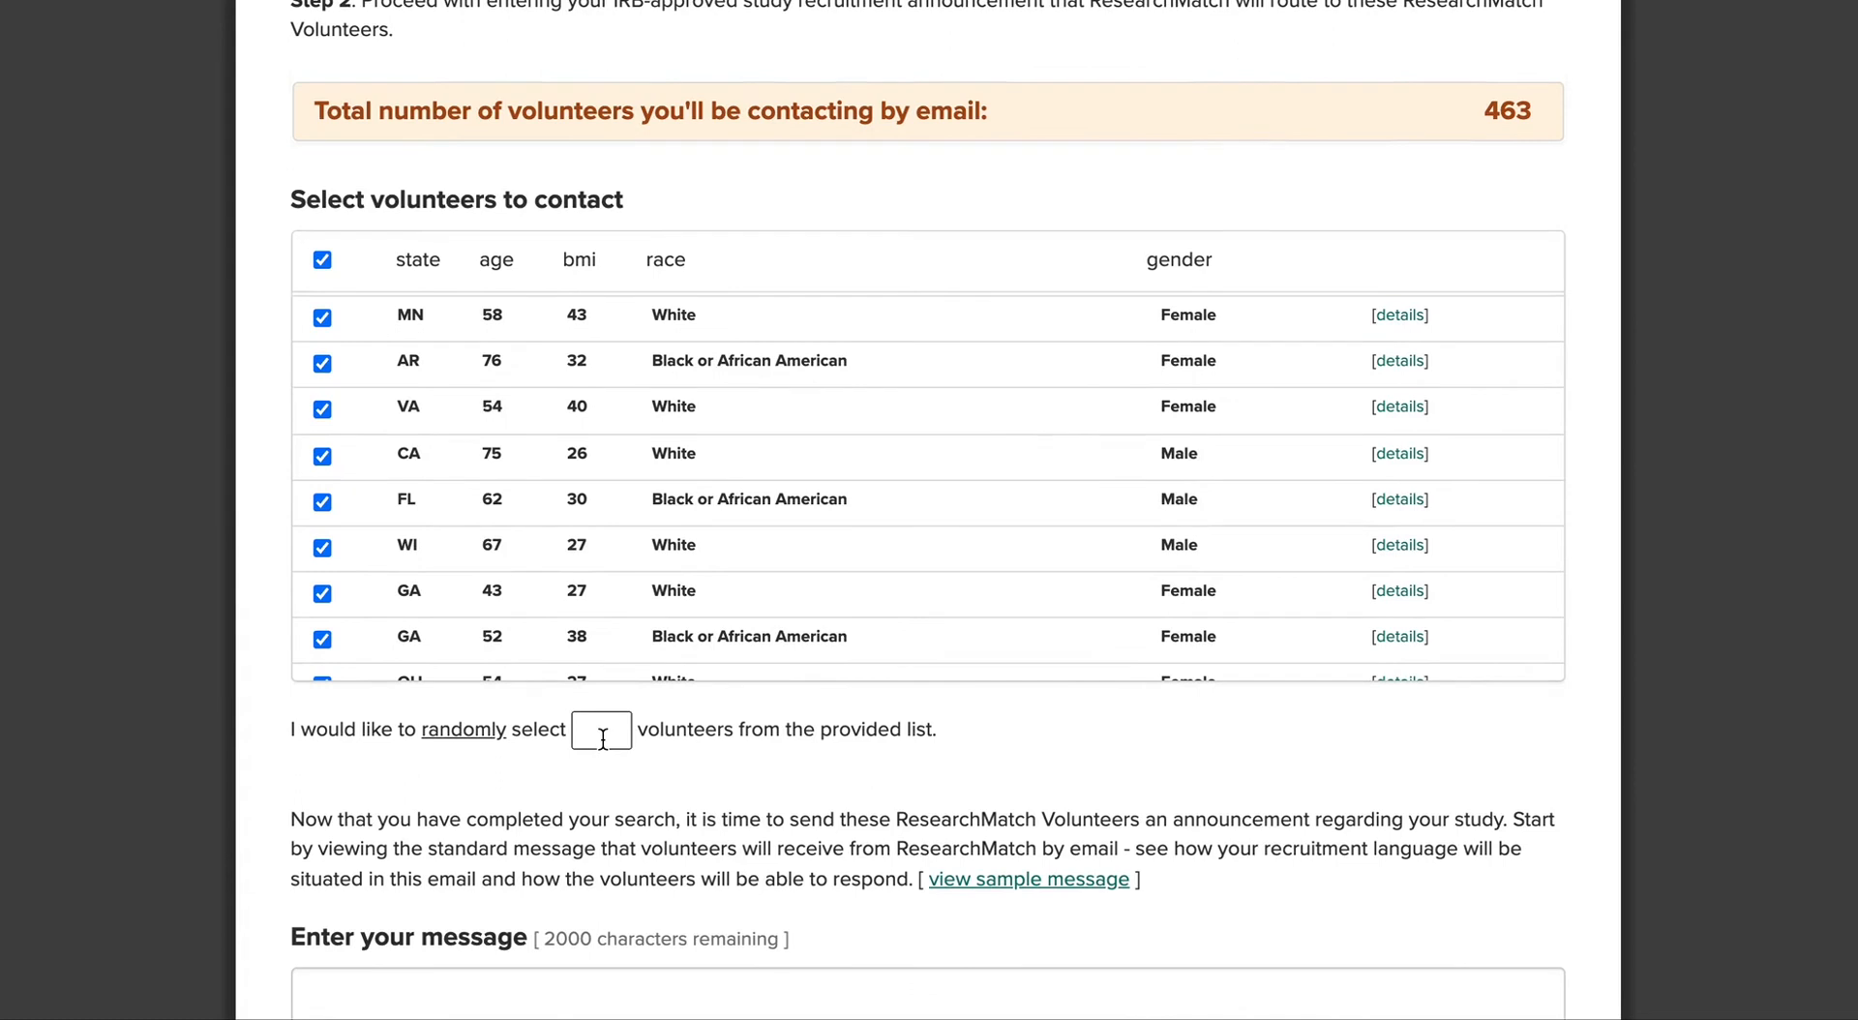
{"action": "left_click", "coordinate": [602, 732]}
{"action": "type", "text": "100"}
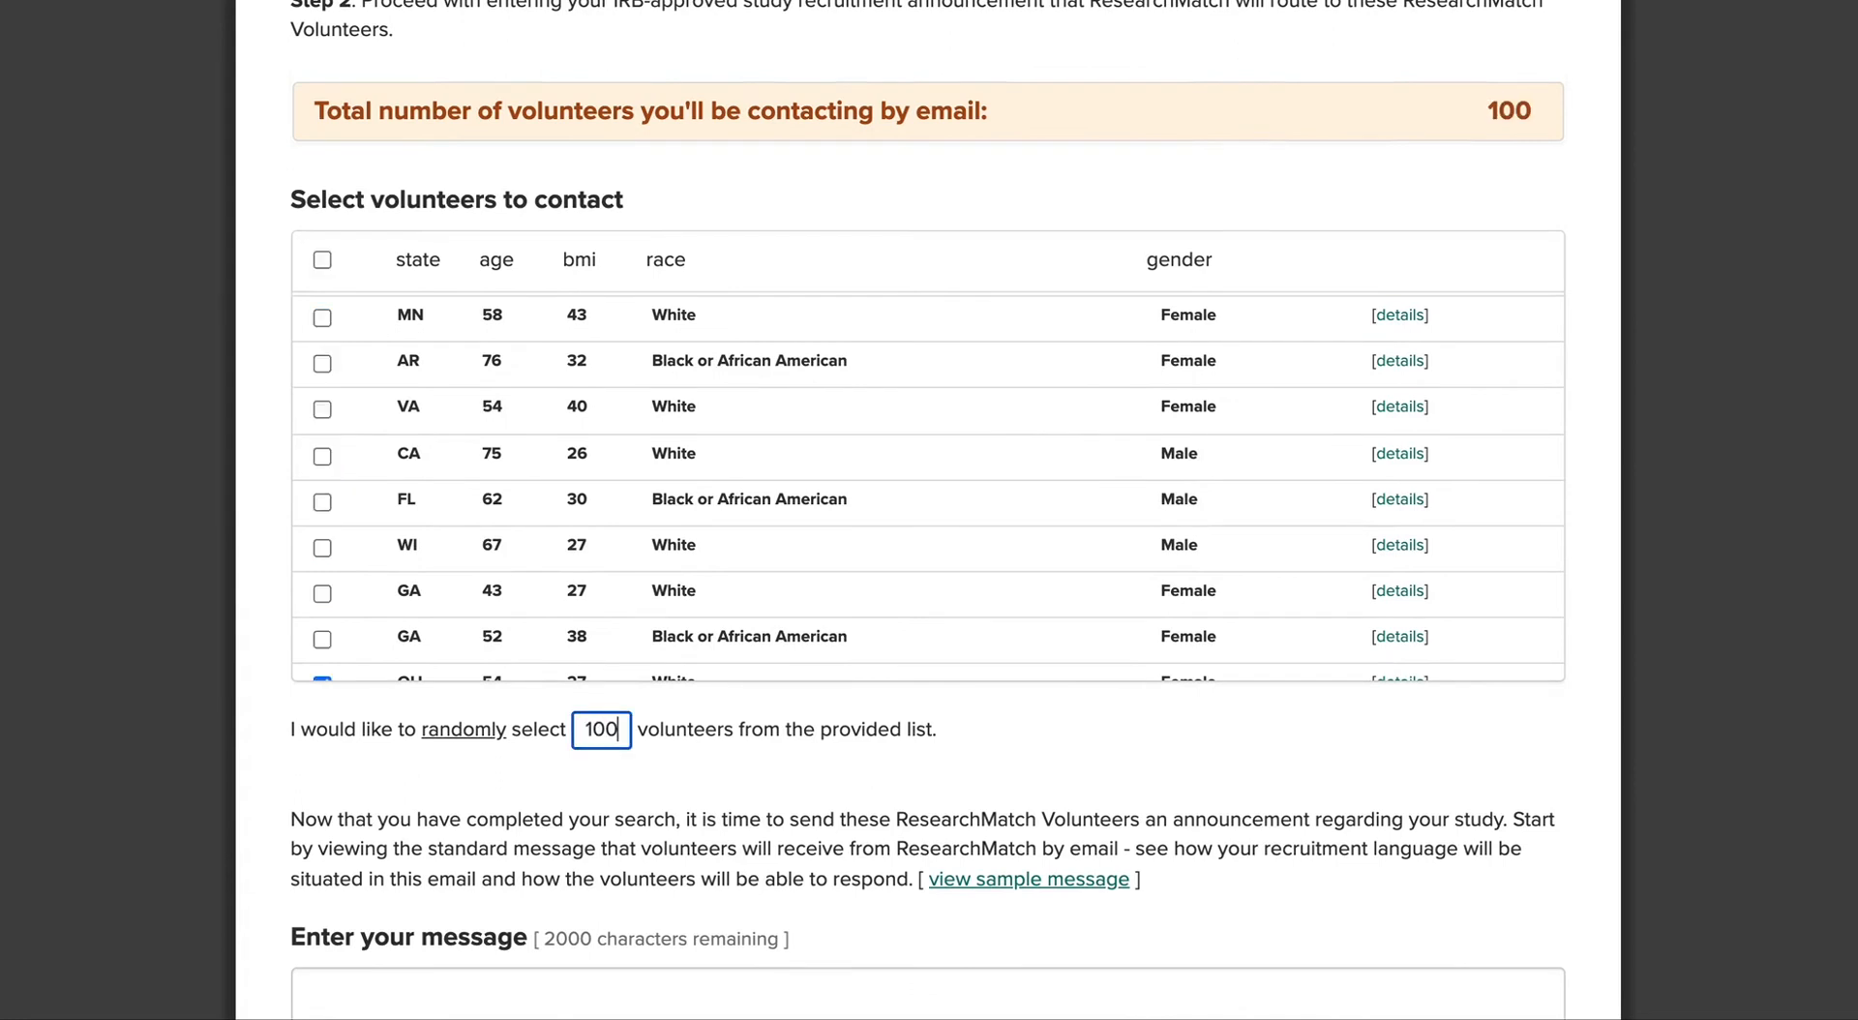
- Enter "IRB Approved Contact Message" as the recruitment message to the volunteers
{"action": "scroll", "coordinate": [602, 738], "scroll_direction": "down", "scroll_amount": 1}
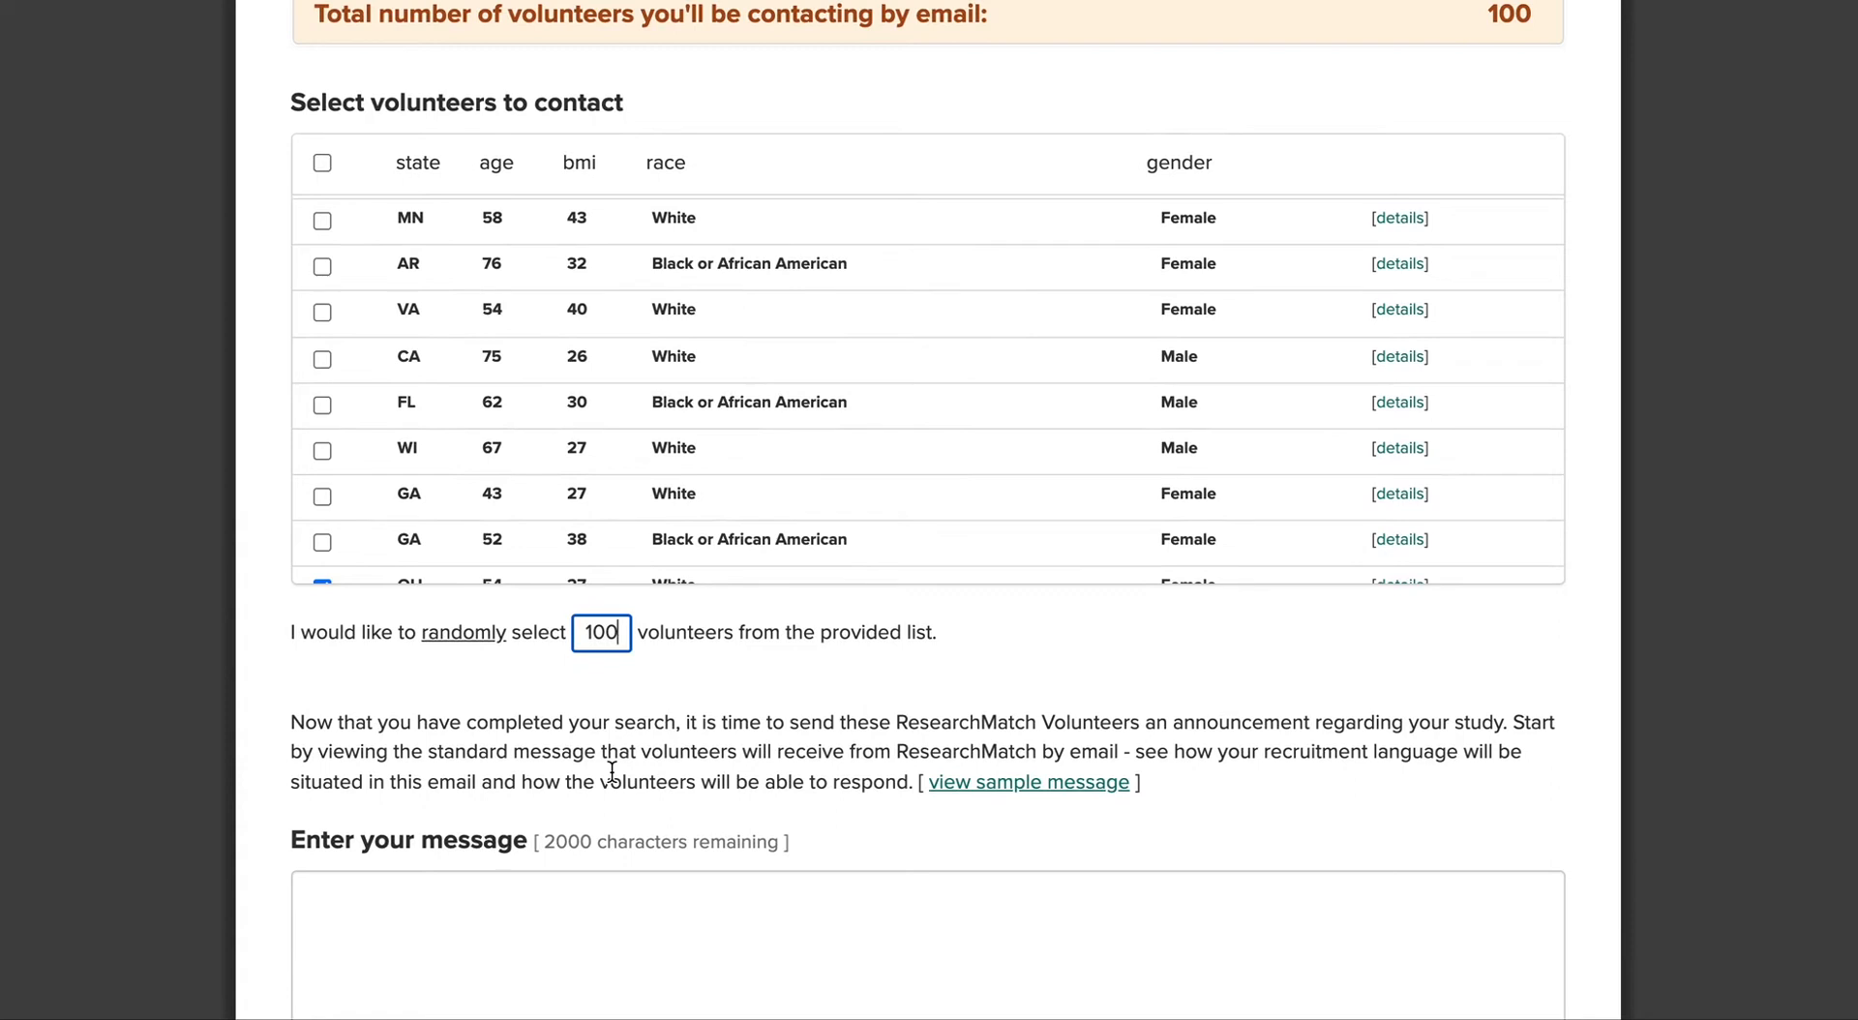
{"action": "scroll", "coordinate": [611, 771], "scroll_direction": "down", "scroll_amount": 3}
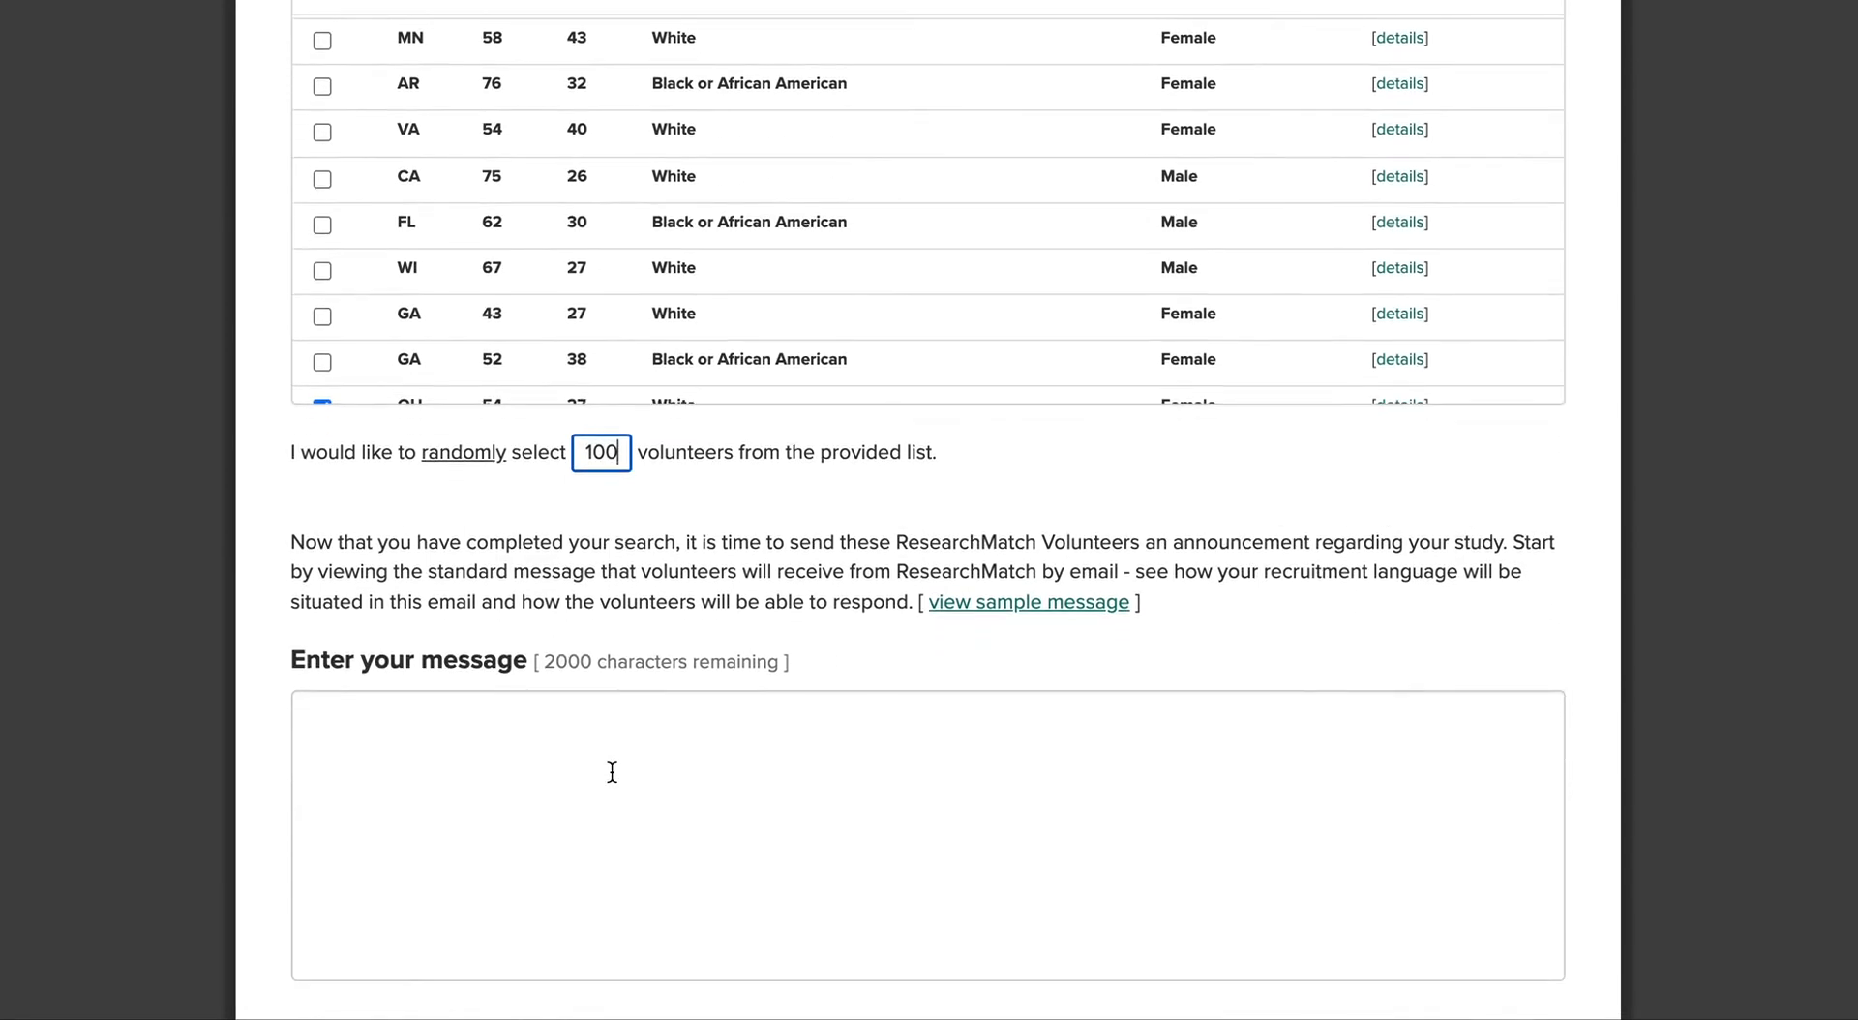
{"action": "left_click", "coordinate": [603, 678]}
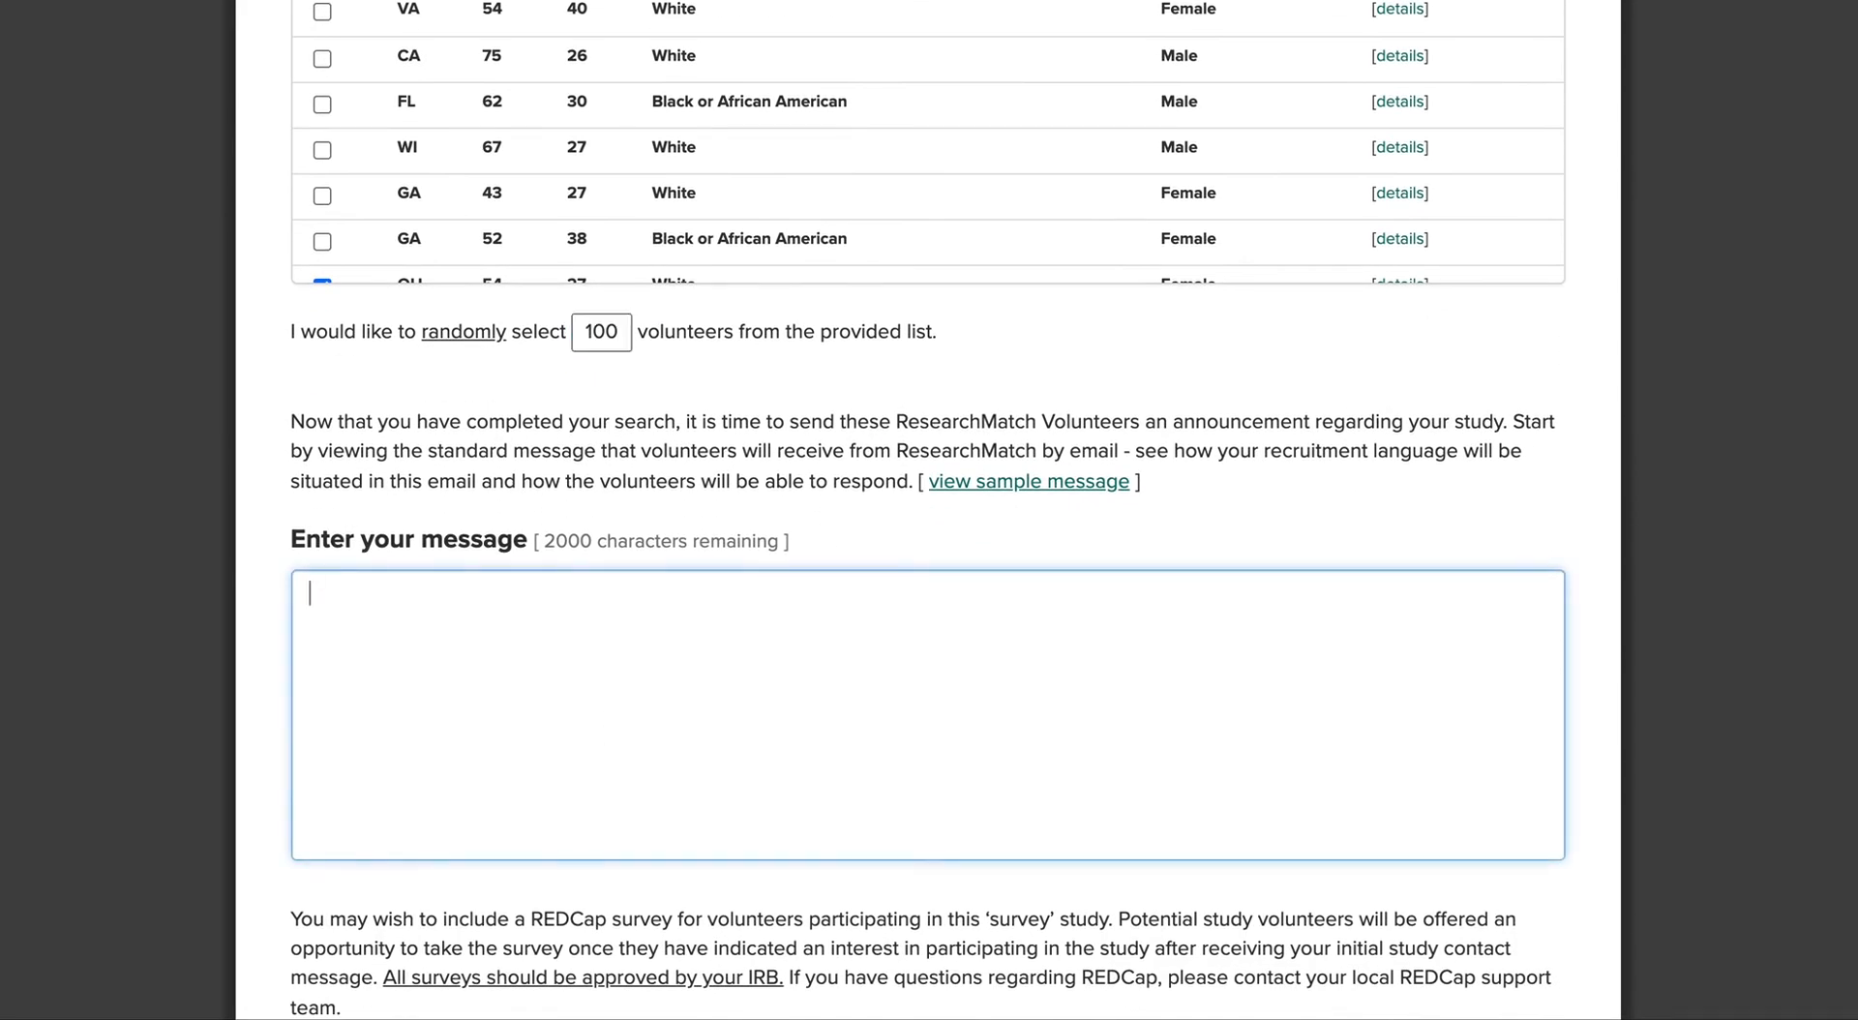
{"action": "type", "text": "IRB Appr"}
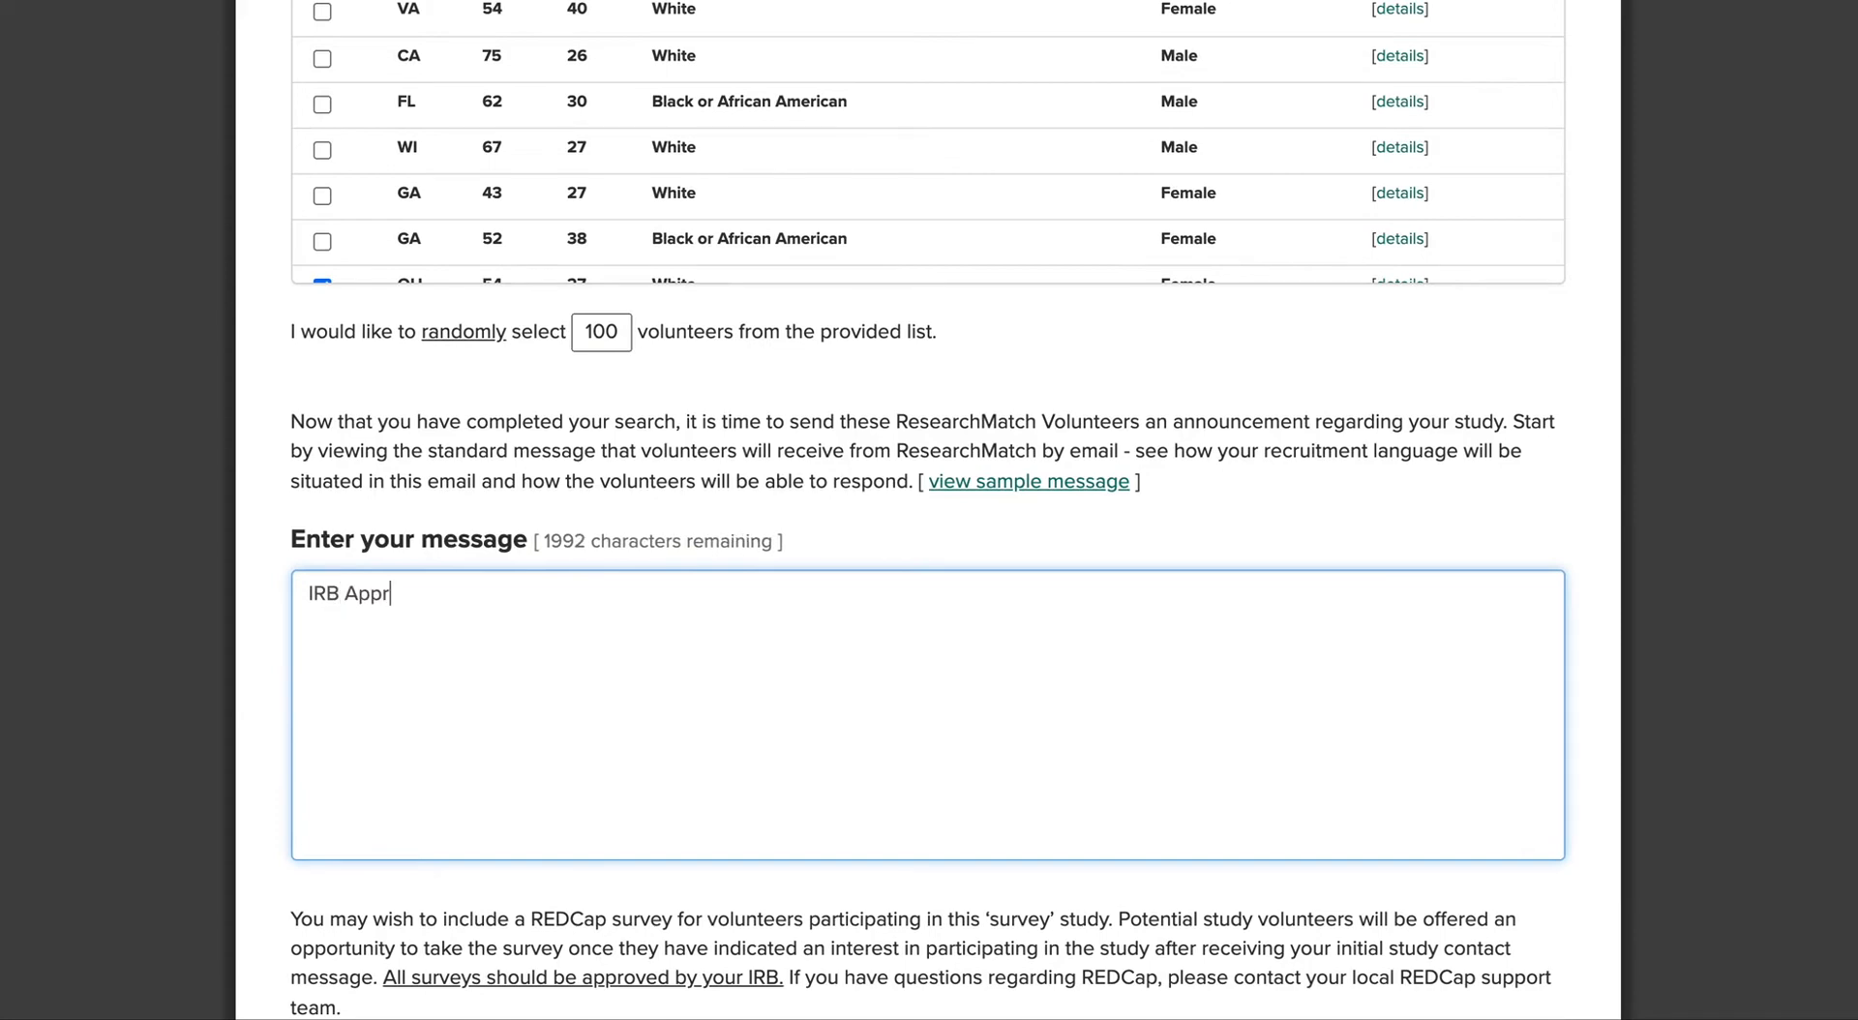
{"action": "type", "text": "oved Contact Message"}
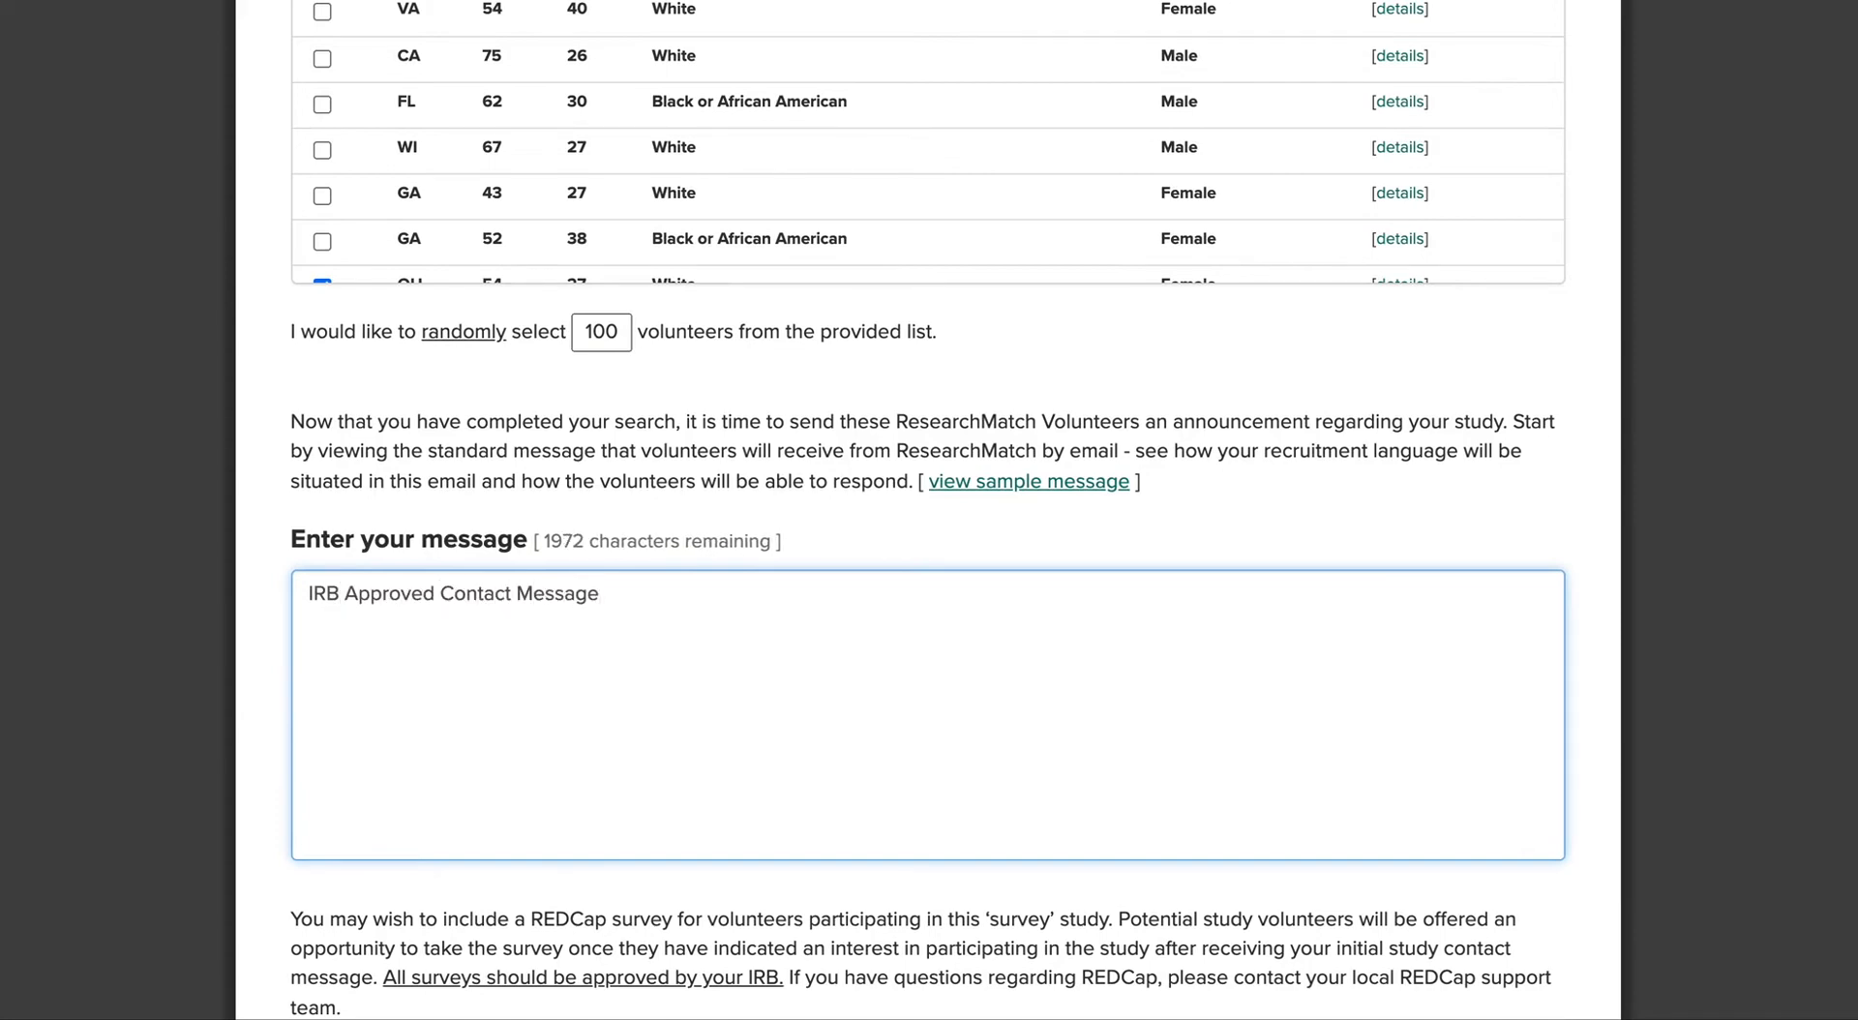
- Leave the REDCap URL blank and certify both the IRB-approved recruitment language and the exclusion of URLs and direct contact information
{"action": "scroll", "coordinate": [927, 510], "scroll_direction": "down", "scroll_amount": 4}
{"action": "key", "text": "Tab"}
{"action": "scroll", "coordinate": [616, 548], "scroll_direction": "down", "scroll_amount": 1}
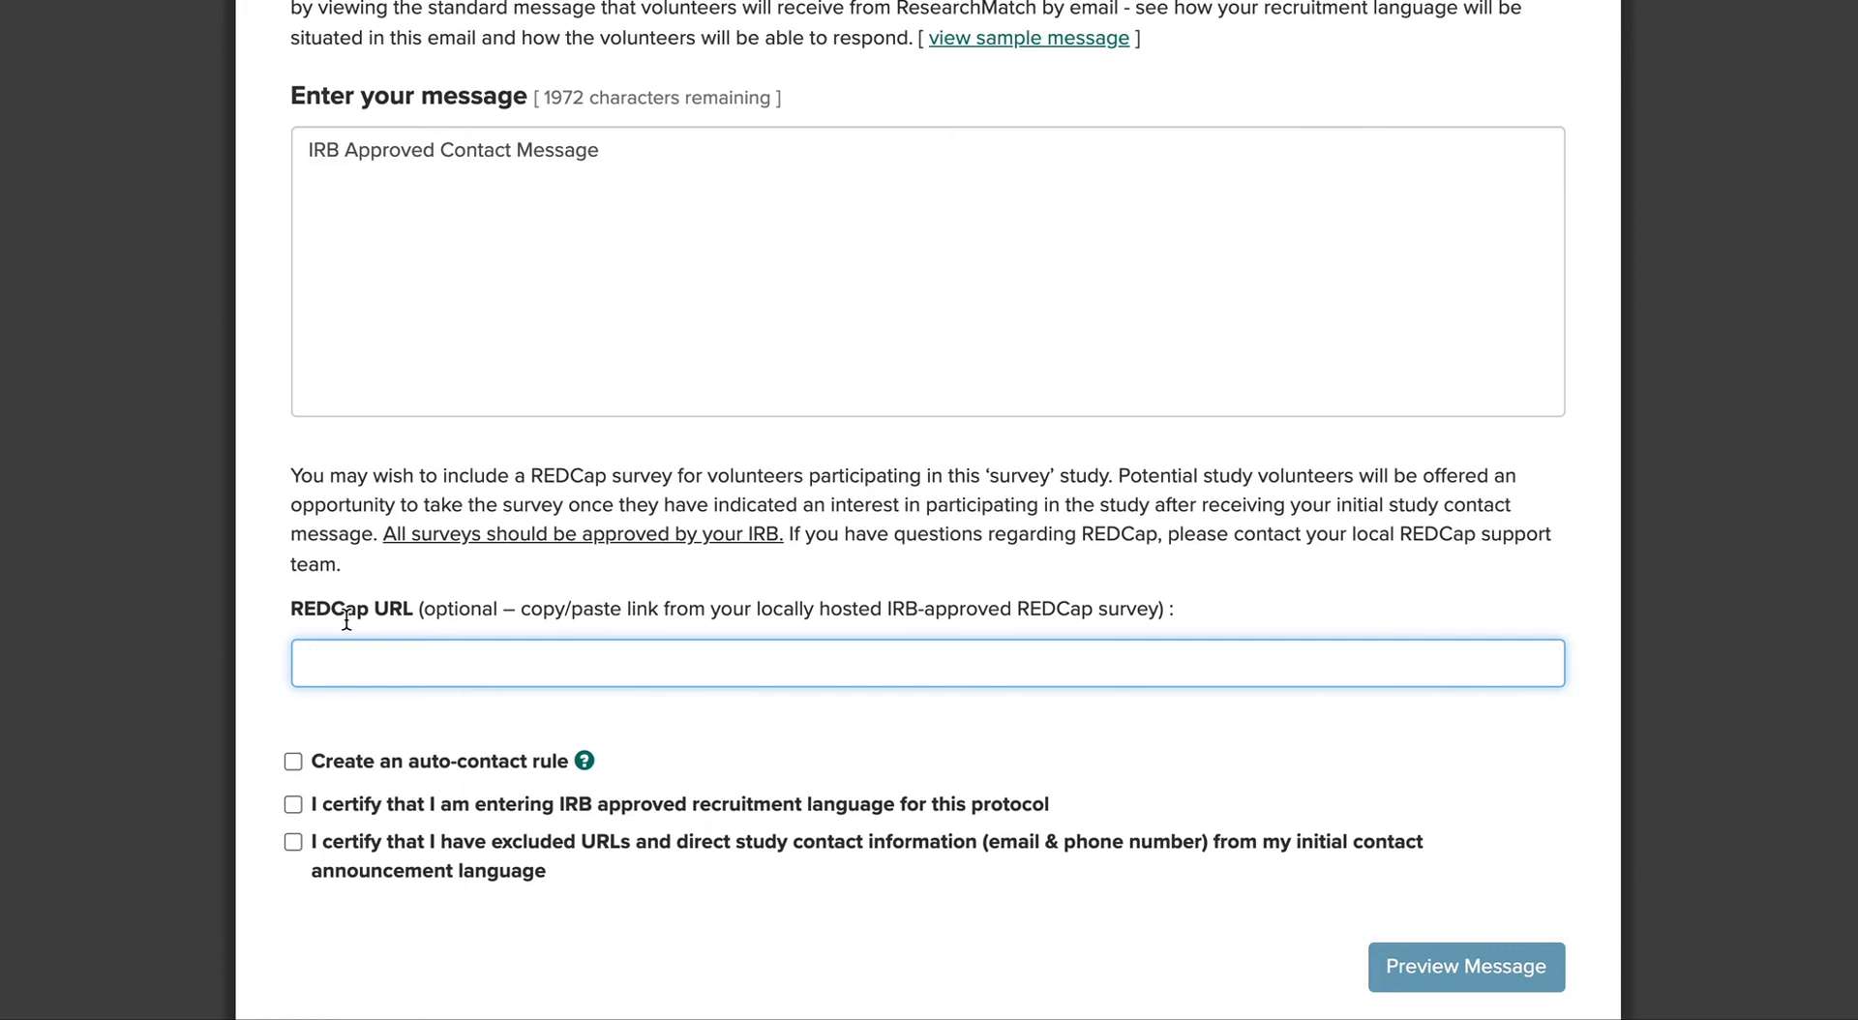
{"action": "scroll", "coordinate": [347, 619], "scroll_direction": "down", "scroll_amount": 2}
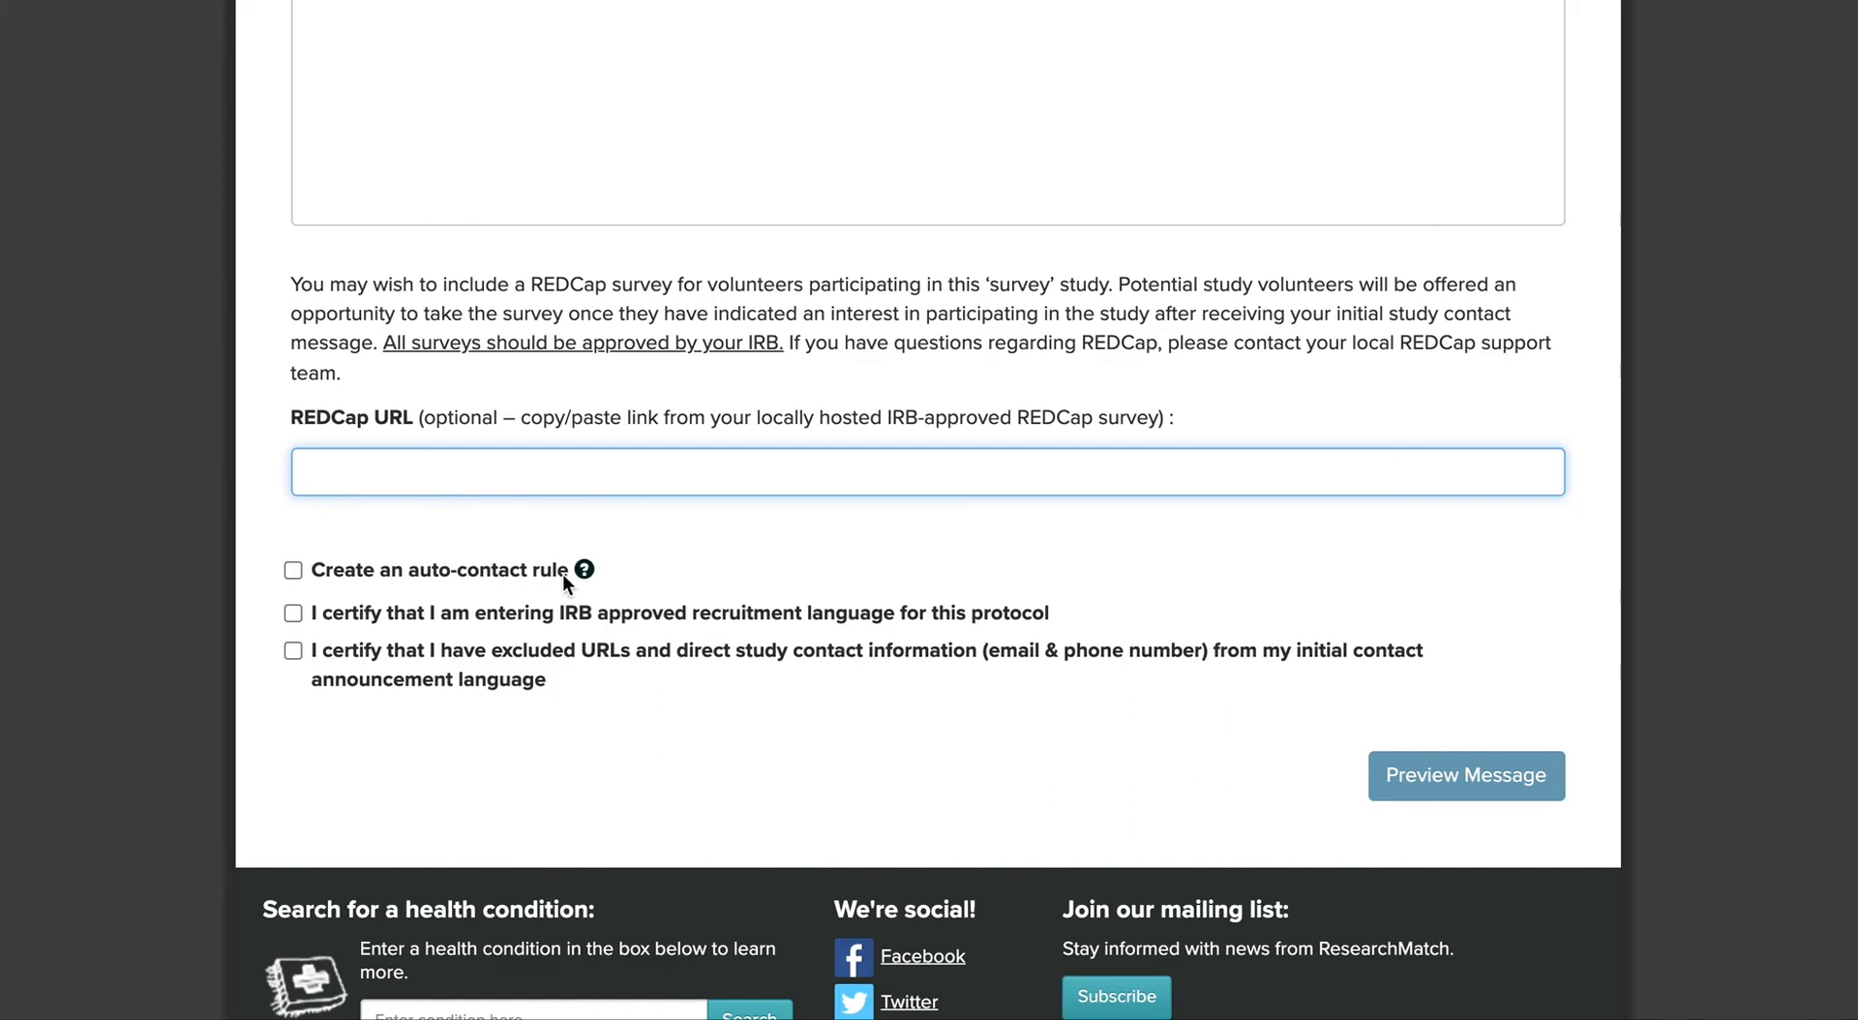
{"action": "left_click", "coordinate": [293, 614]}
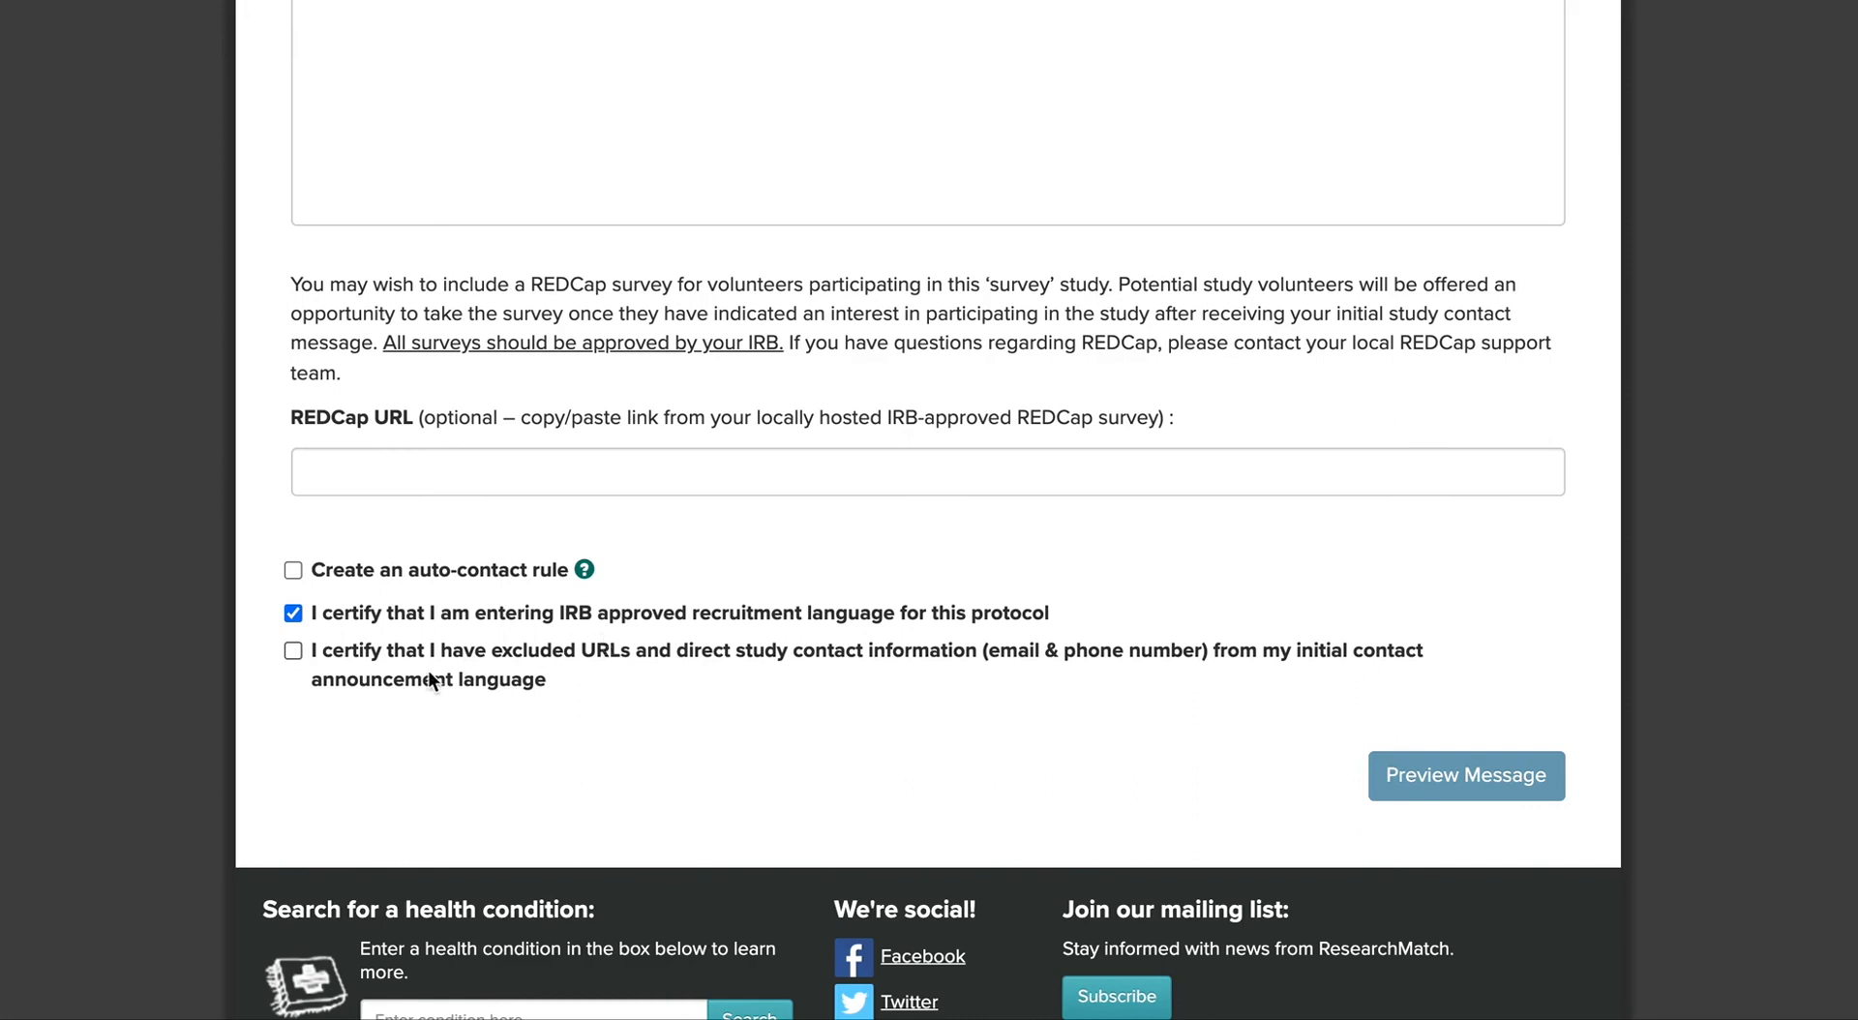
{"action": "left_click", "coordinate": [348, 670]}
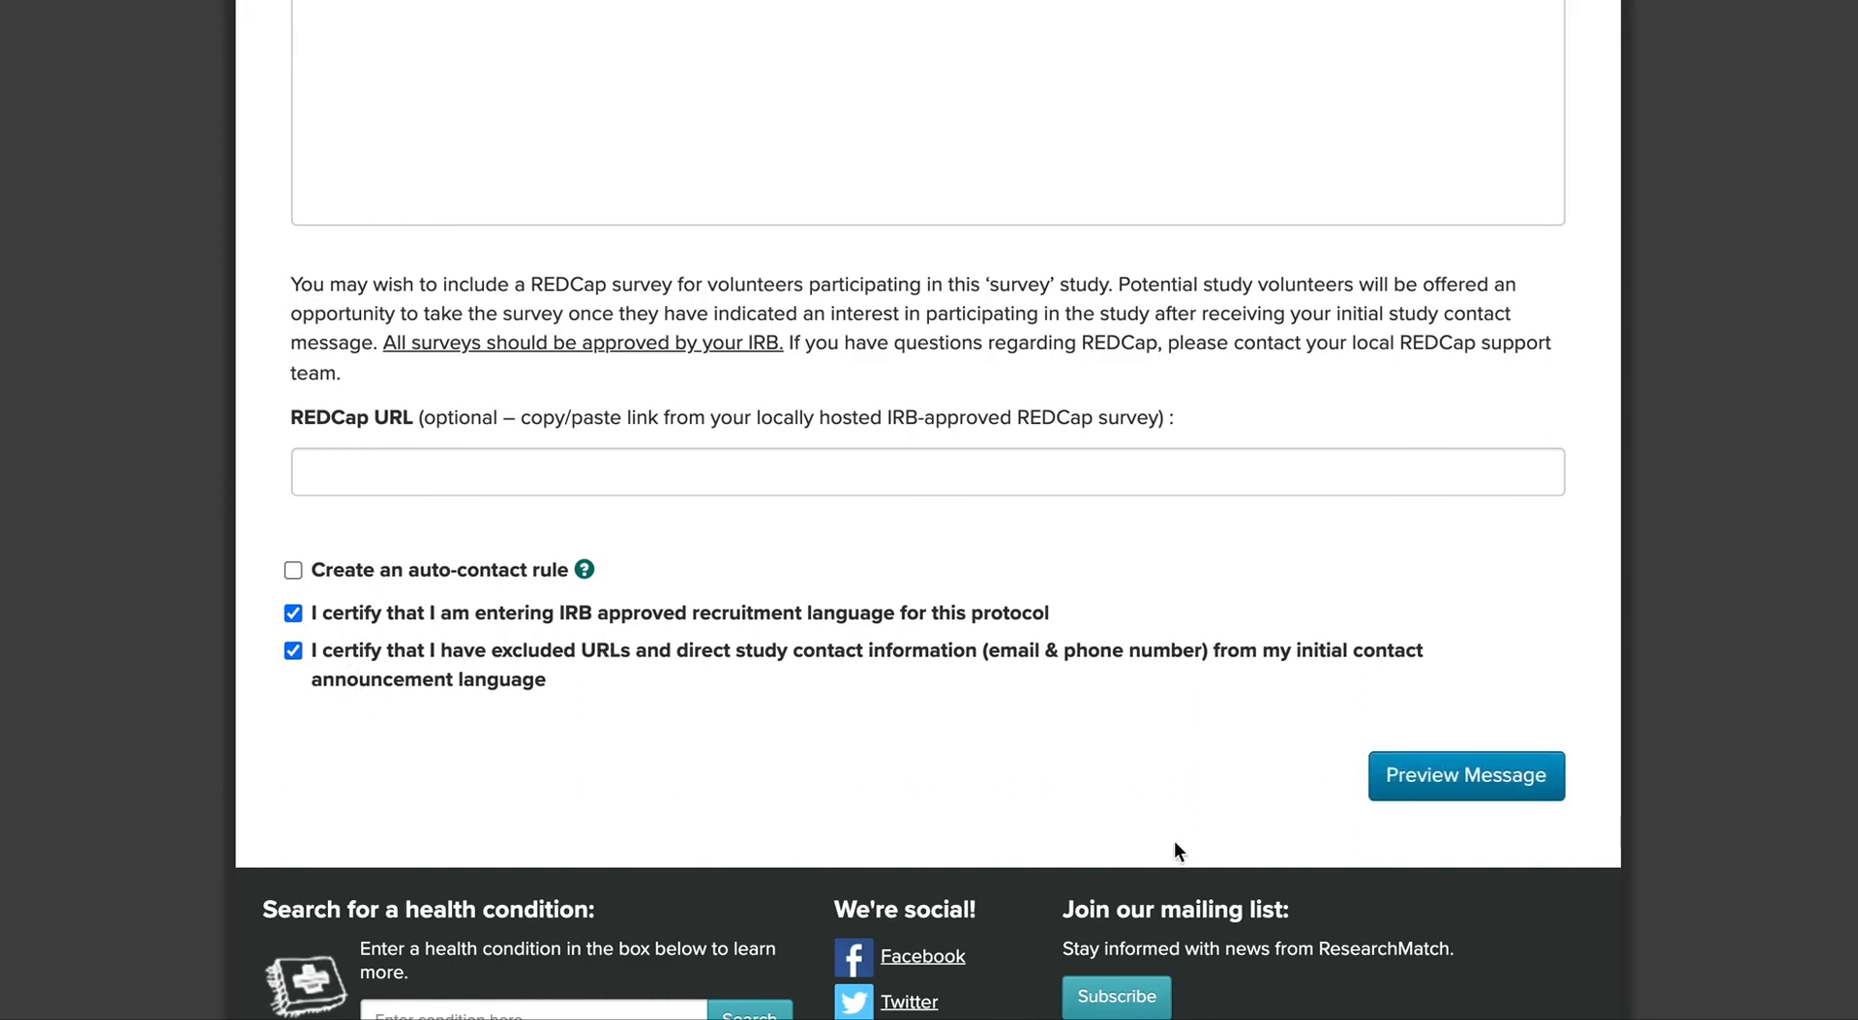
- Preview the recruitment message and read it through to the end, including the ResearchMatch disclaimer
{"action": "left_click", "coordinate": [1441, 786]}
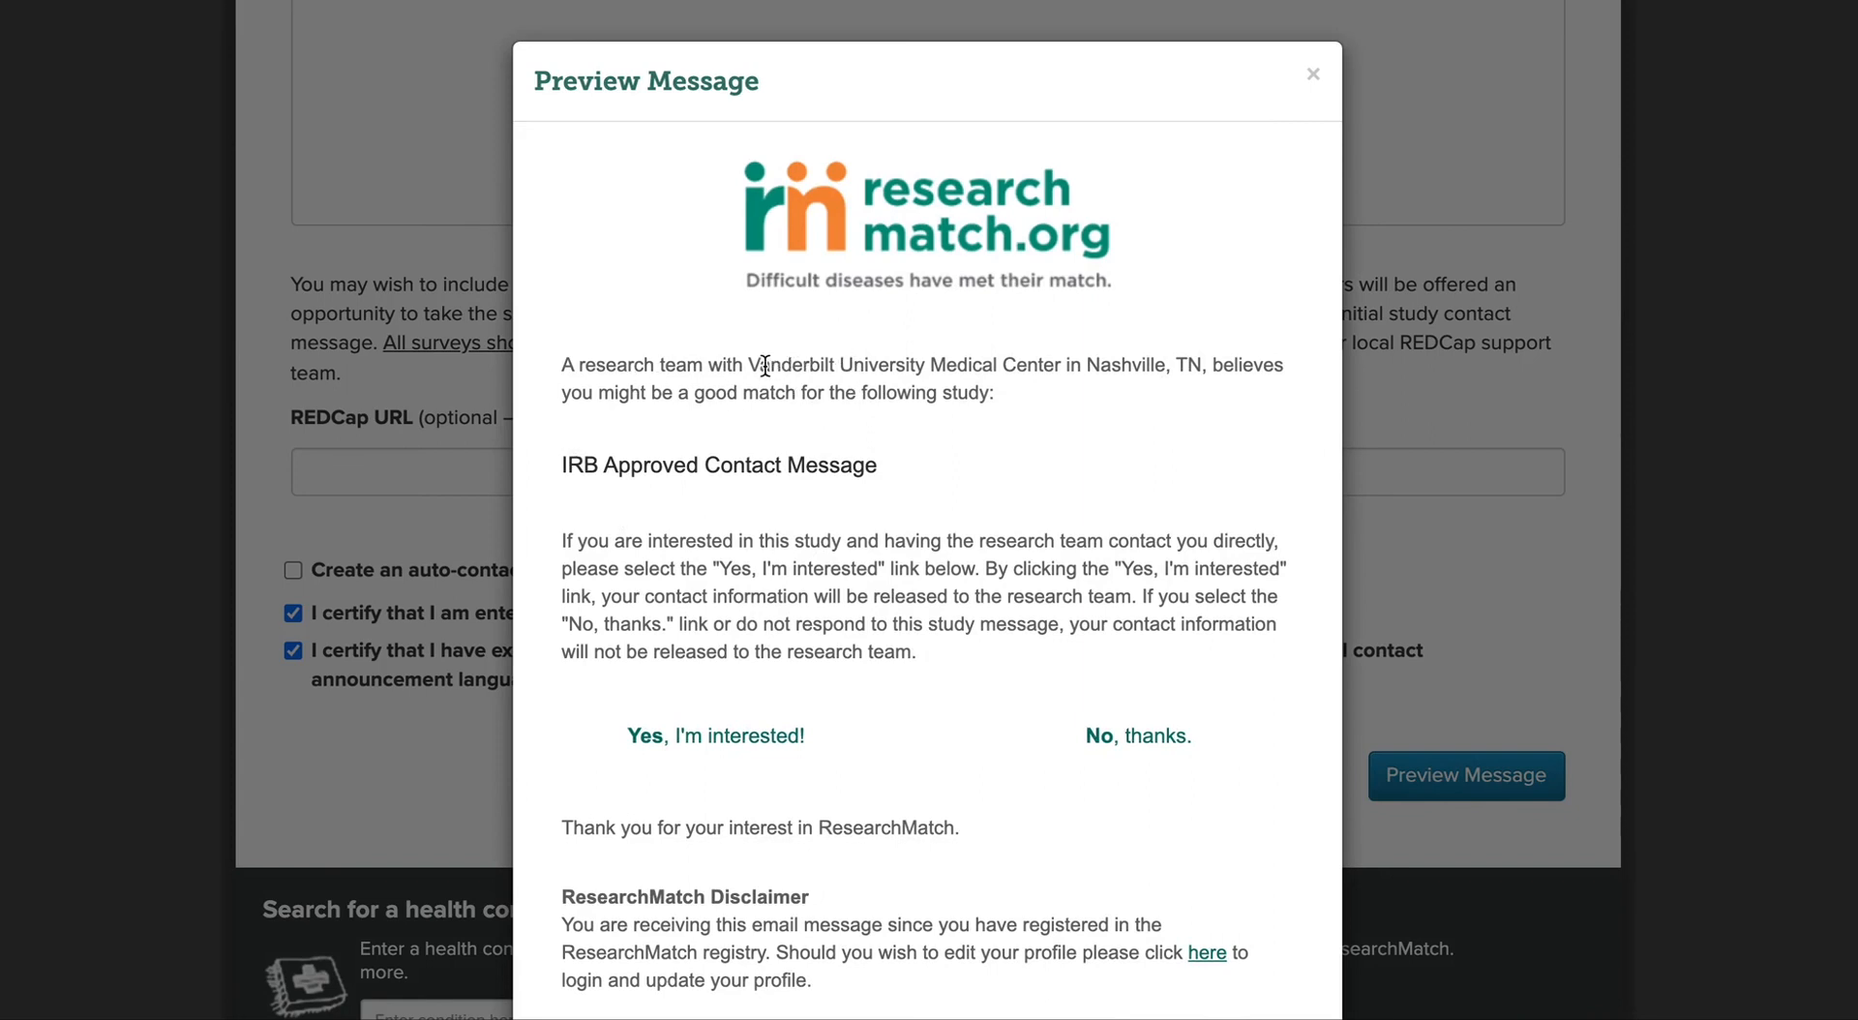
{"action": "left_click_drag", "start_coordinate": [755, 364], "coordinate": [568, 461]}
{"action": "left_click", "coordinate": [568, 462]}
{"action": "scroll", "coordinate": [1078, 716], "scroll_direction": "down", "scroll_amount": 3}
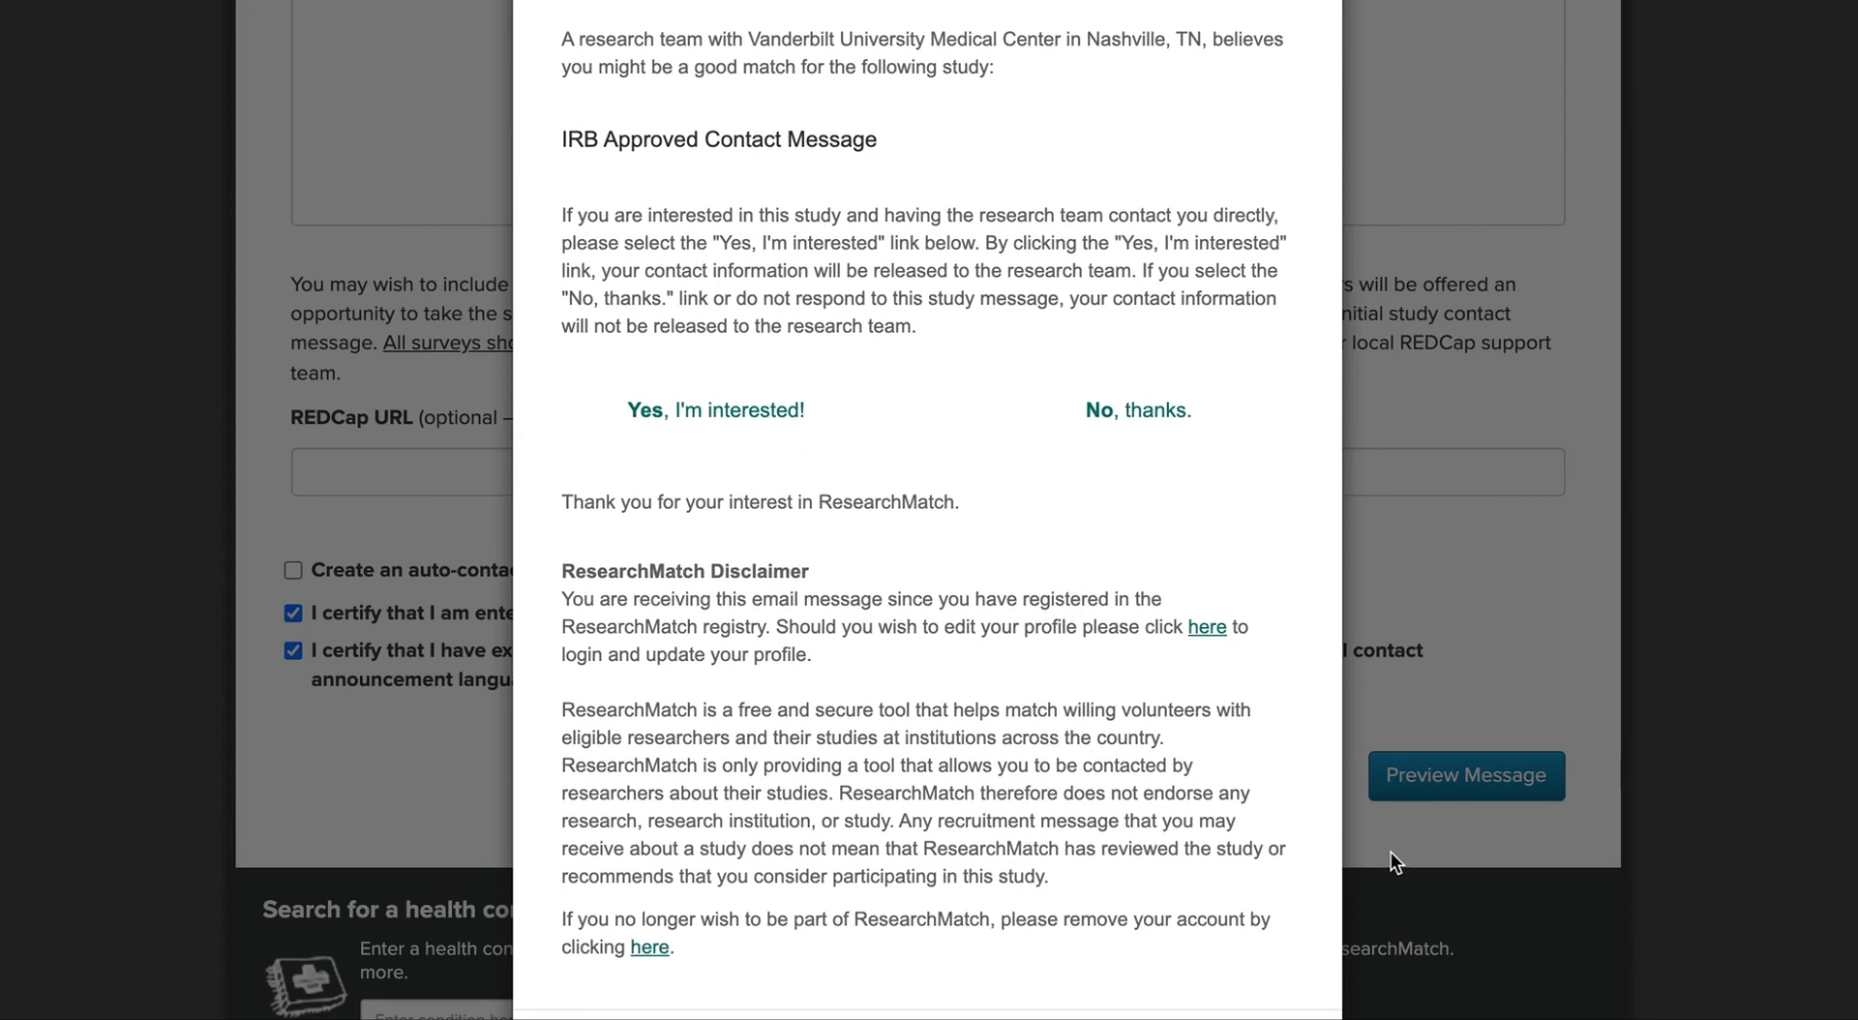
{"action": "scroll", "coordinate": [1132, 795], "scroll_direction": "down", "scroll_amount": 1}
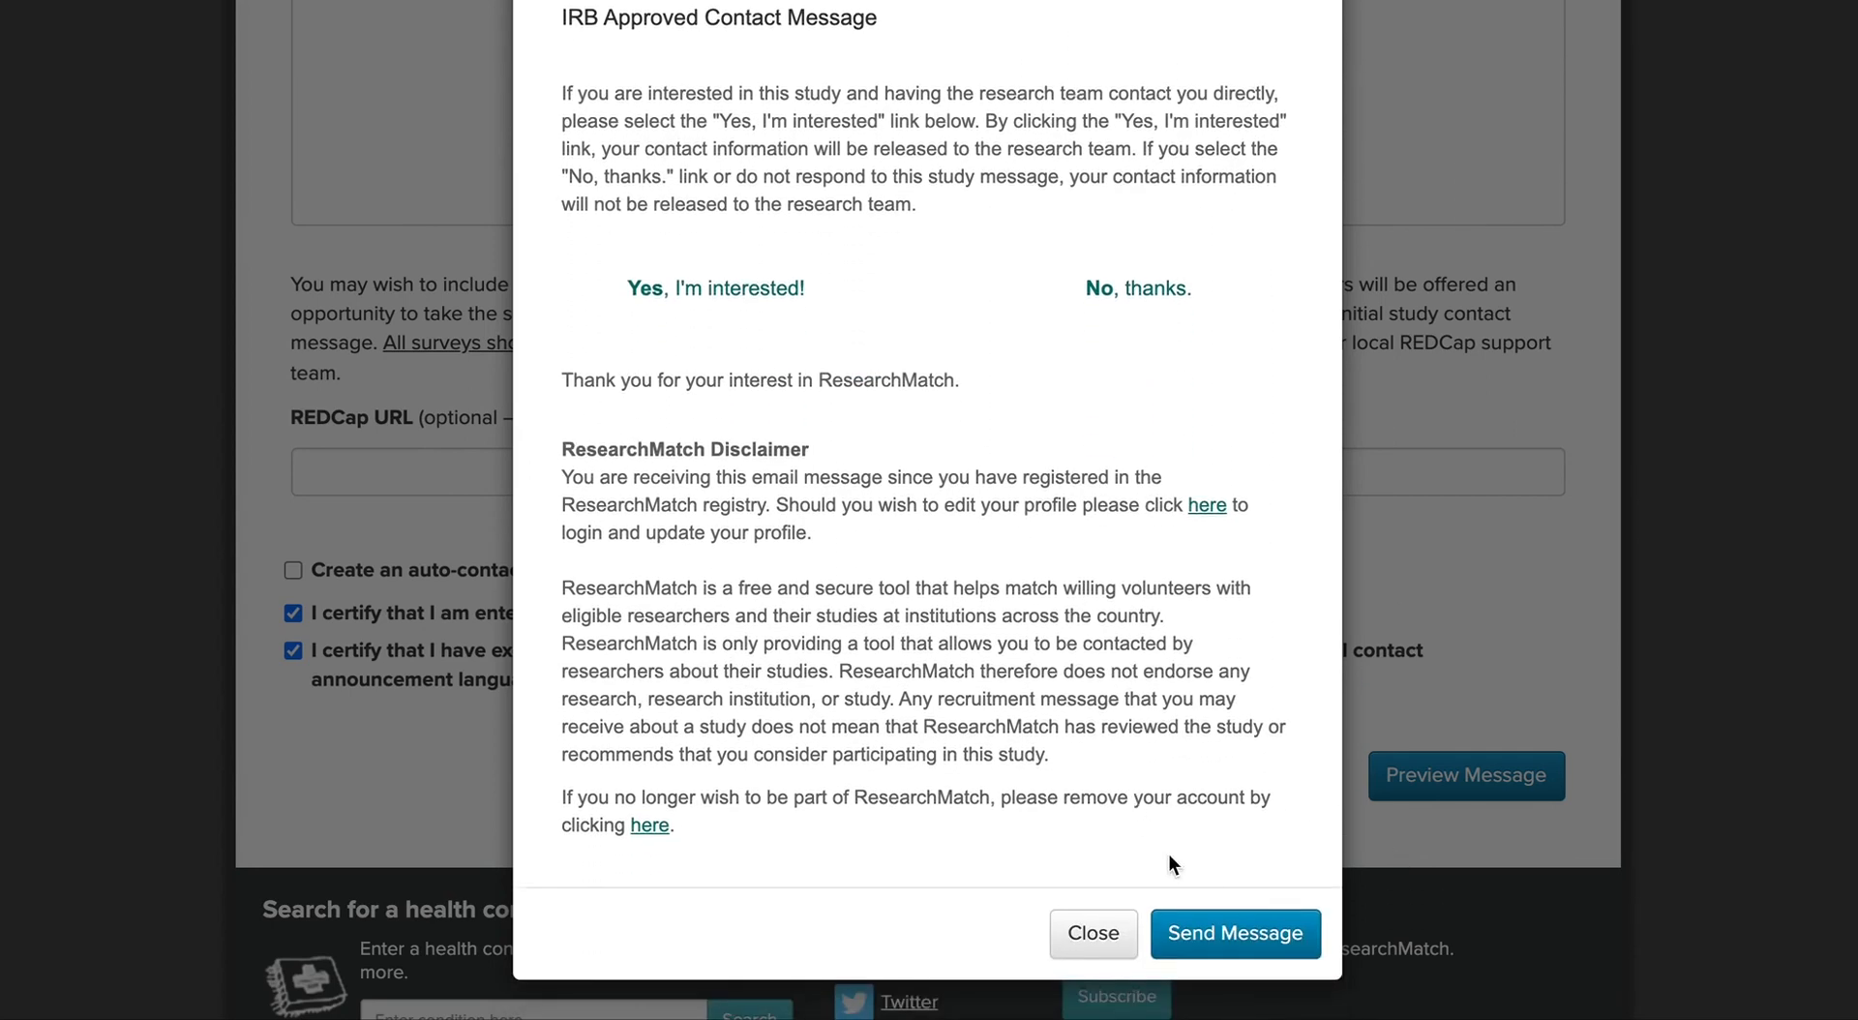